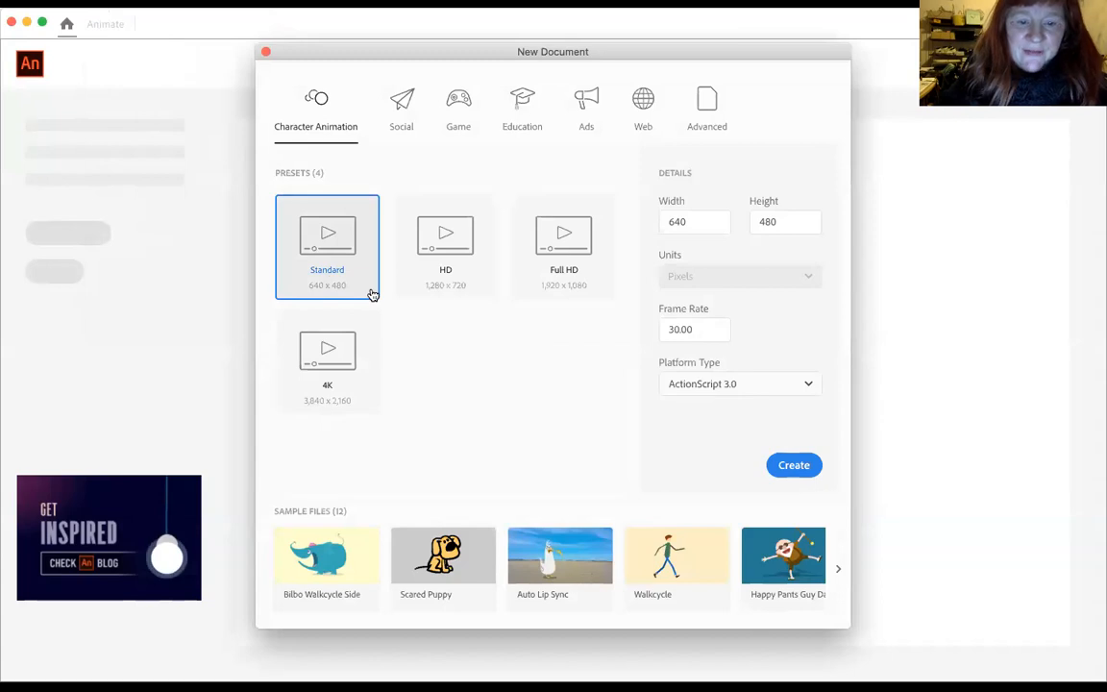
Step: Create a Standard 640 x 480 document and draw a dark red circle in the stage's lower-left corner
click(786, 472)
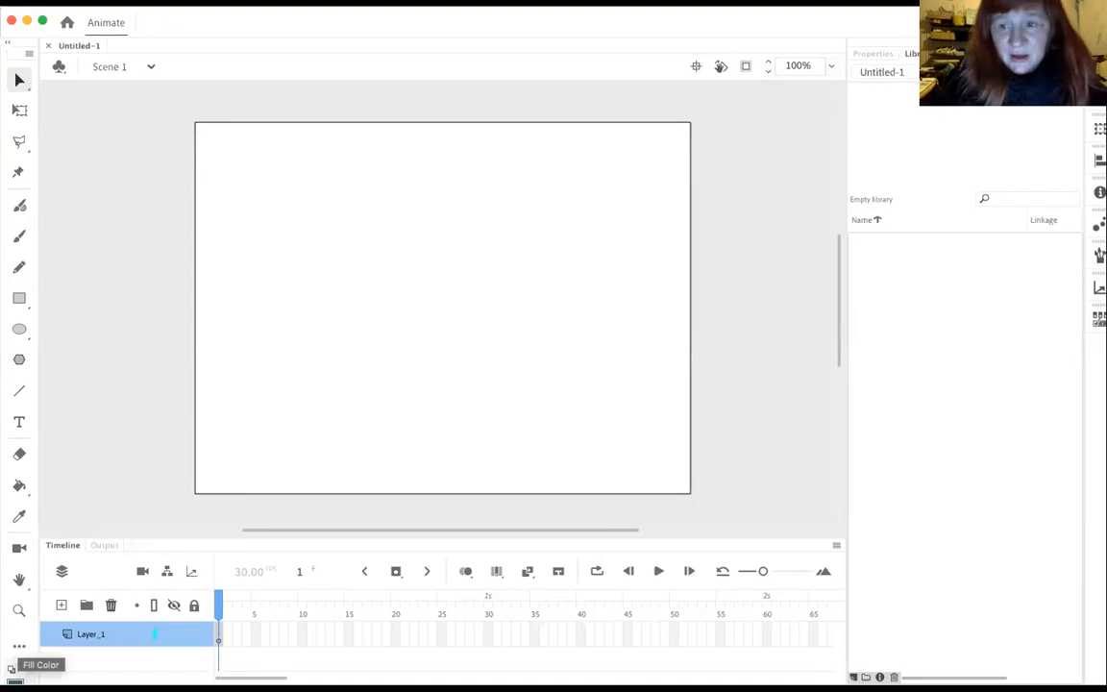
click(15, 678)
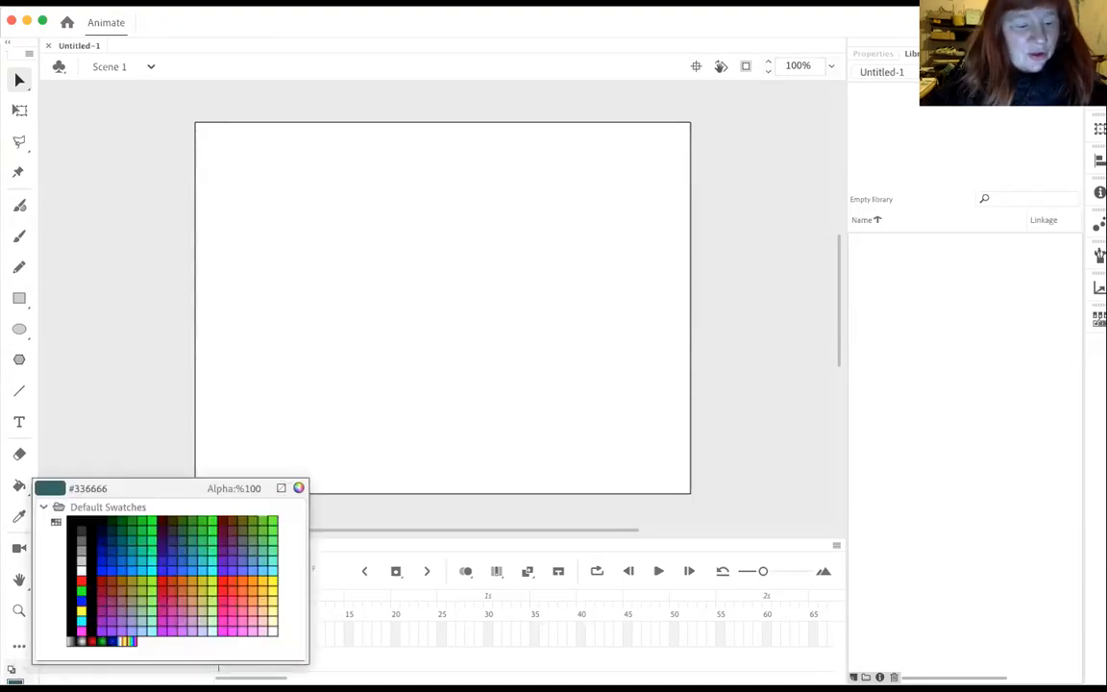
click(105, 578)
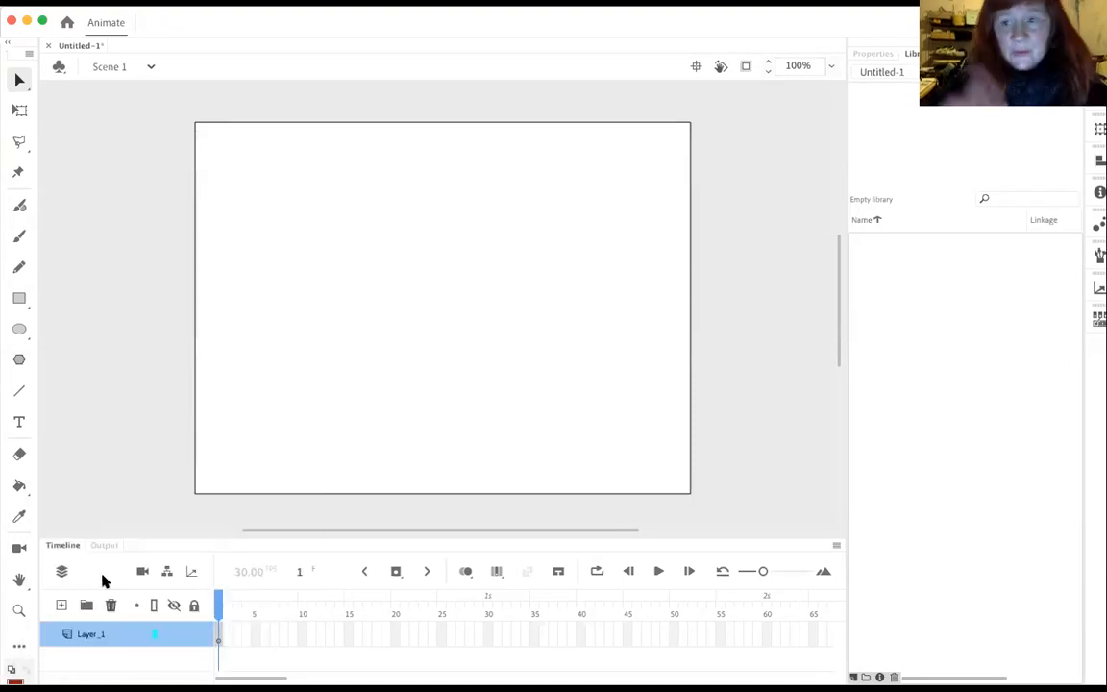
click(16, 333)
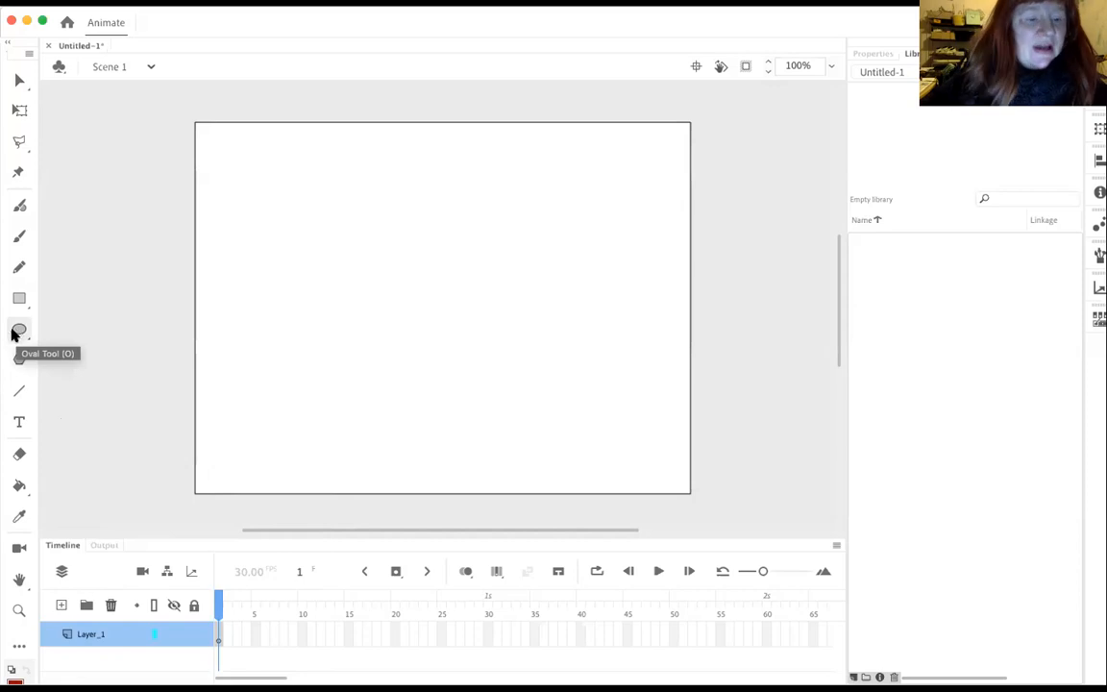
drag(205, 387, 300, 429)
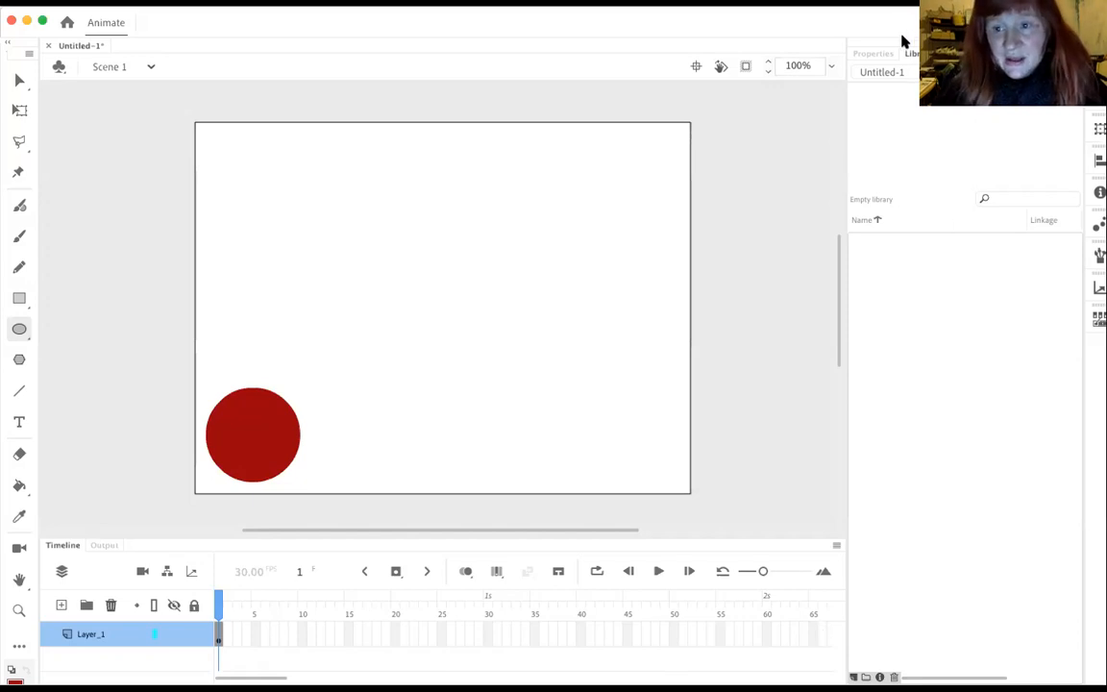
Step: Extend the circle's layer to frame 65 and move the circle to the upper-right area of the stage
right_click(813, 633)
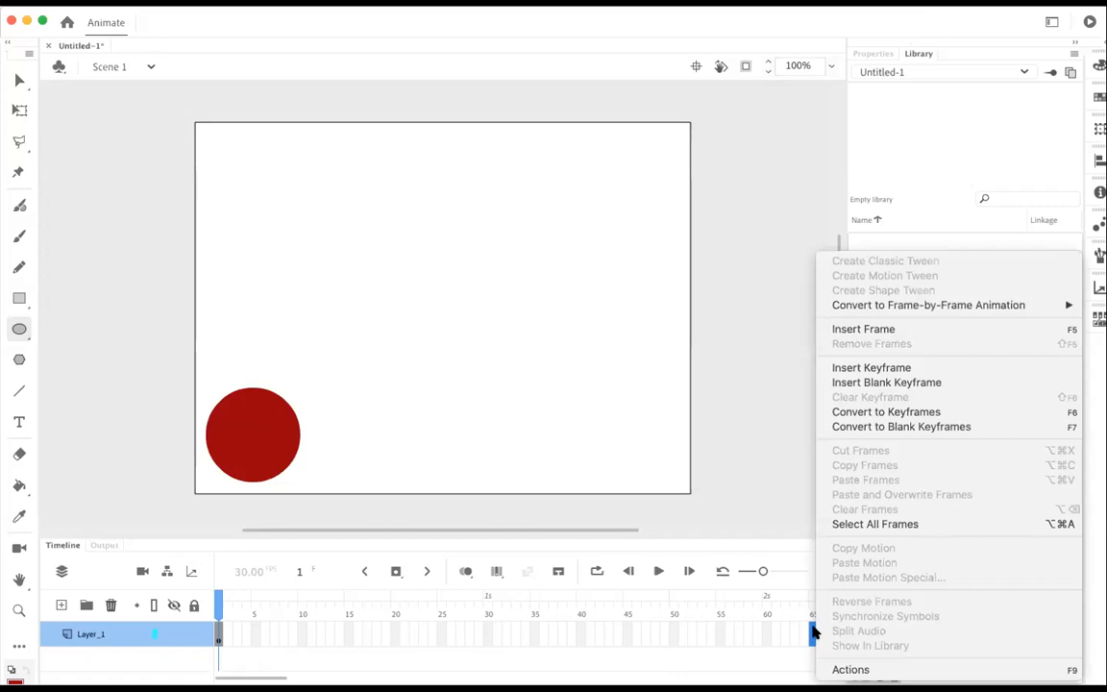
click(865, 329)
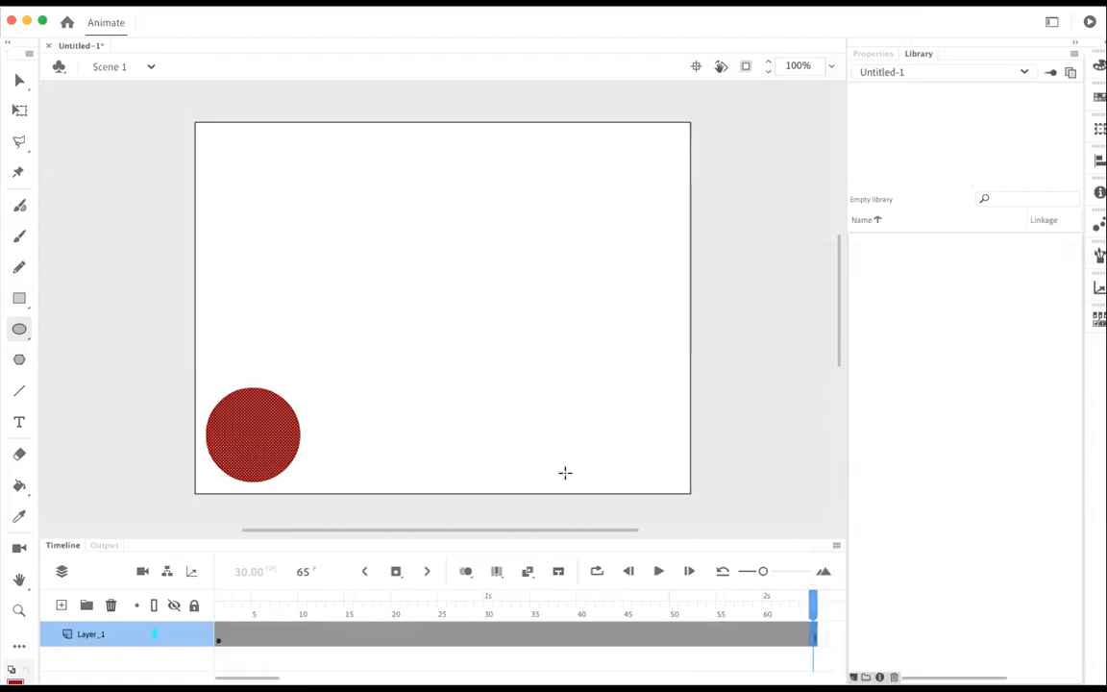
click(19, 81)
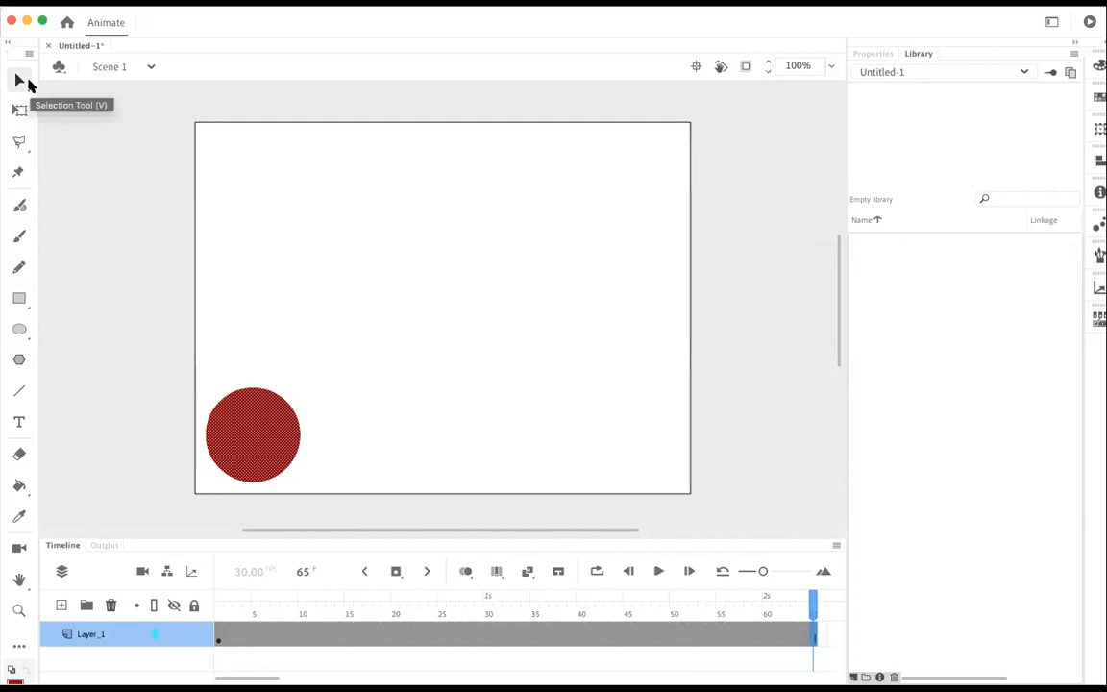
drag(258, 414, 573, 234)
click(812, 598)
drag(812, 598, 844, 638)
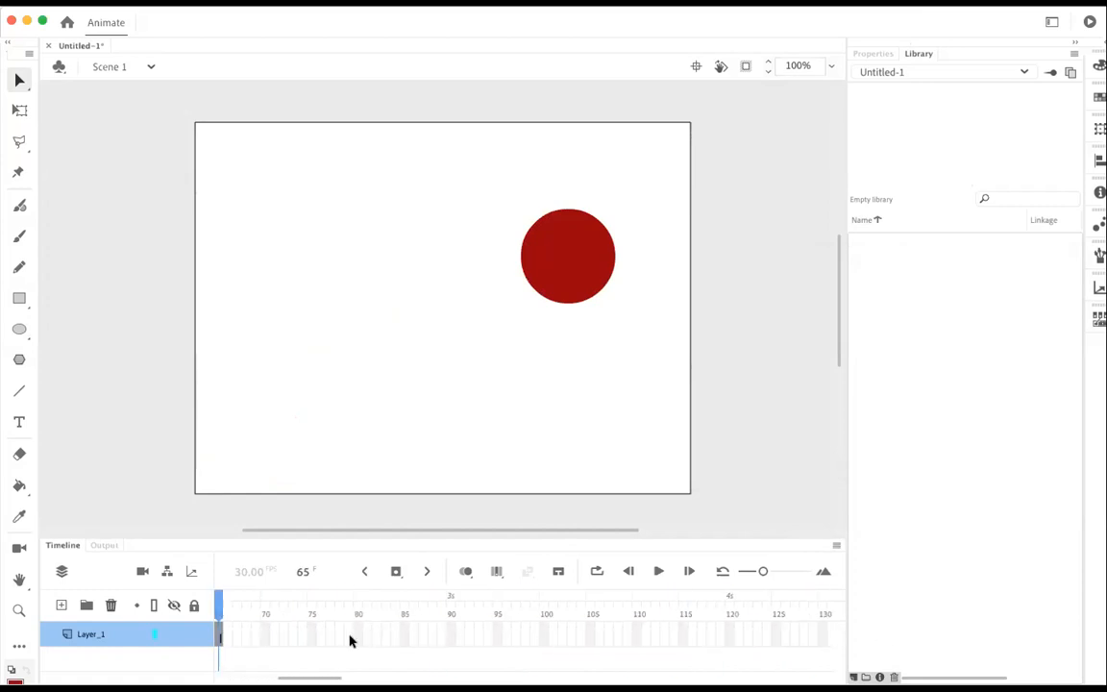
scroll(349, 639, left, 5)
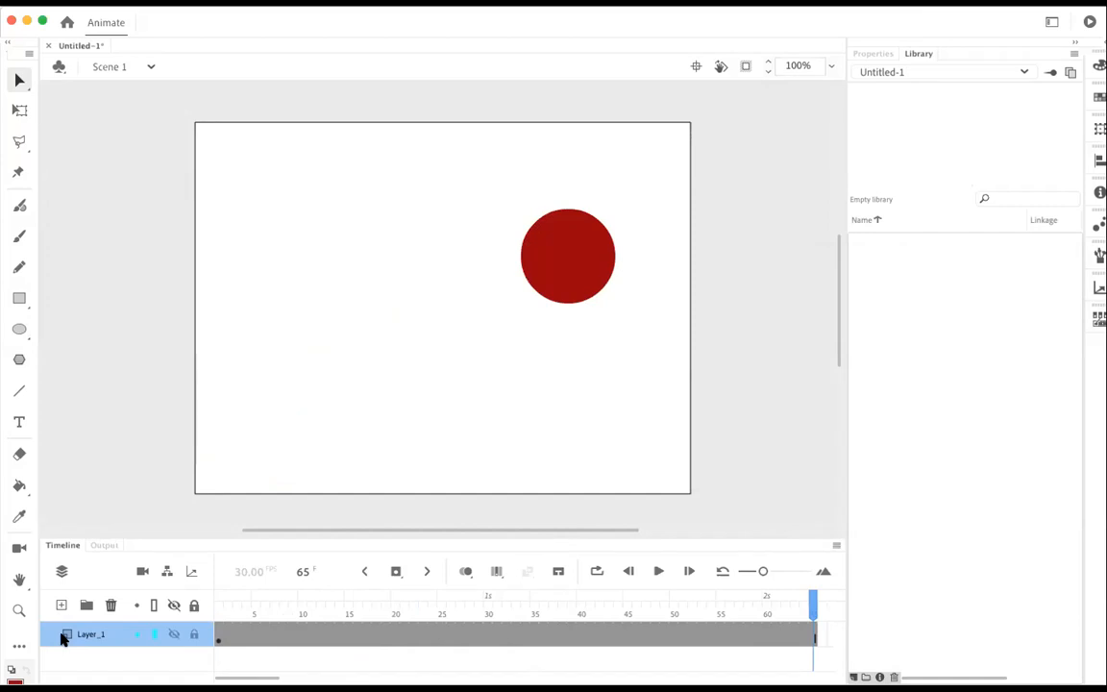
Step: Create a motion tween on the circle's layer, converting the circle to a symbol and suppressing further conversion warnings
right_click(400, 637)
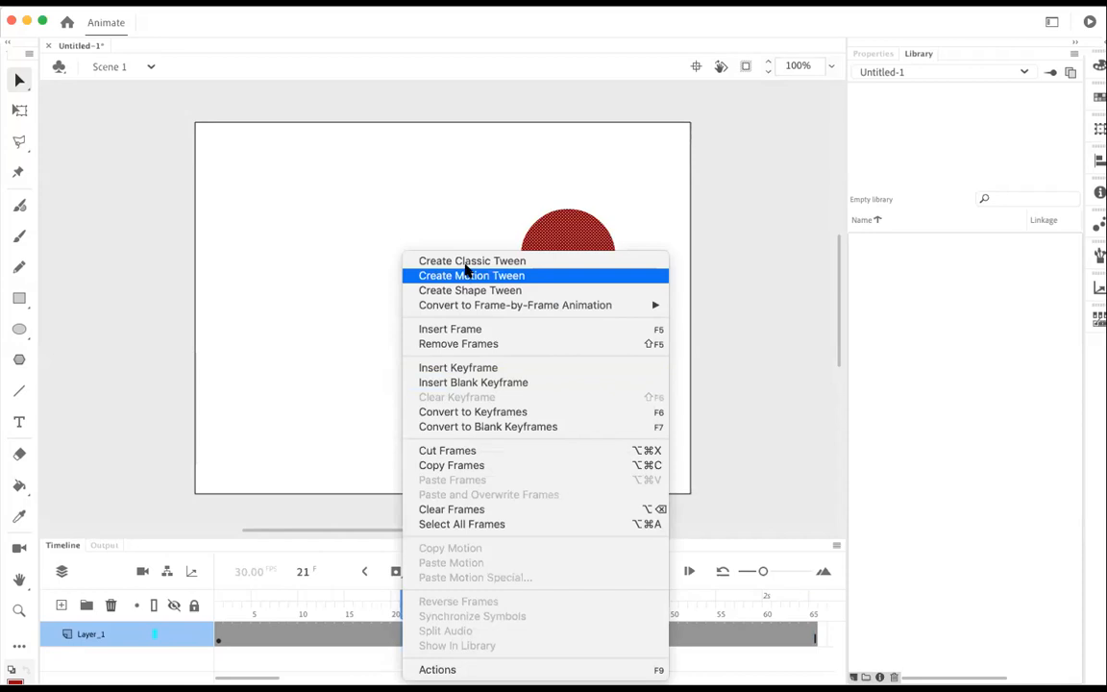
click(466, 276)
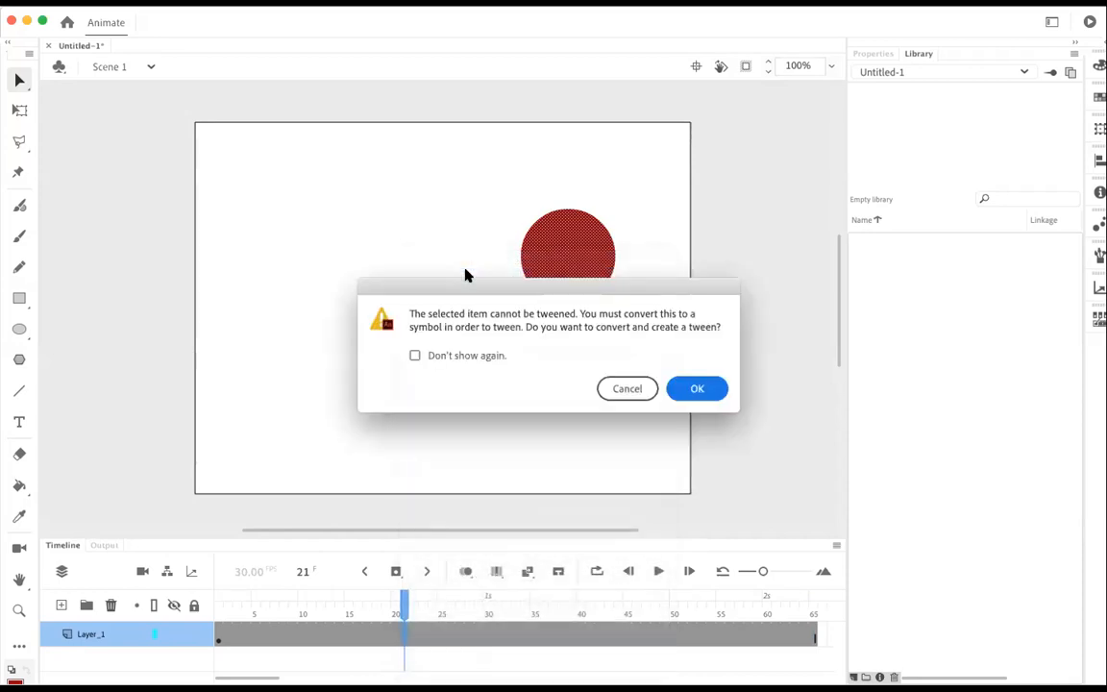
click(414, 356)
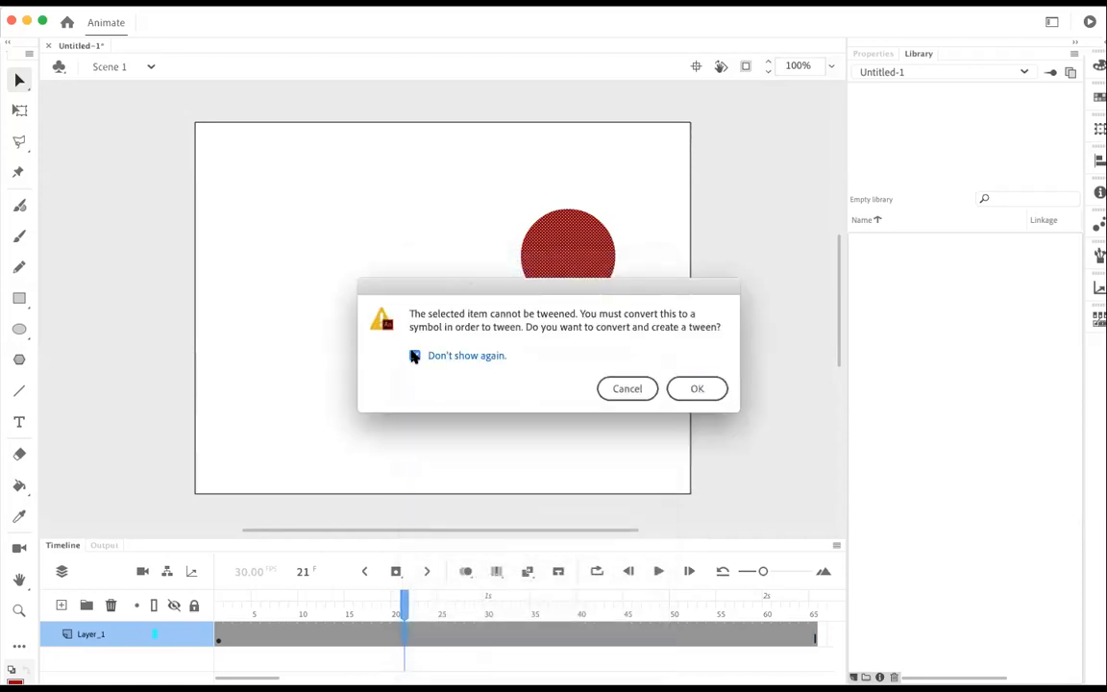
click(697, 388)
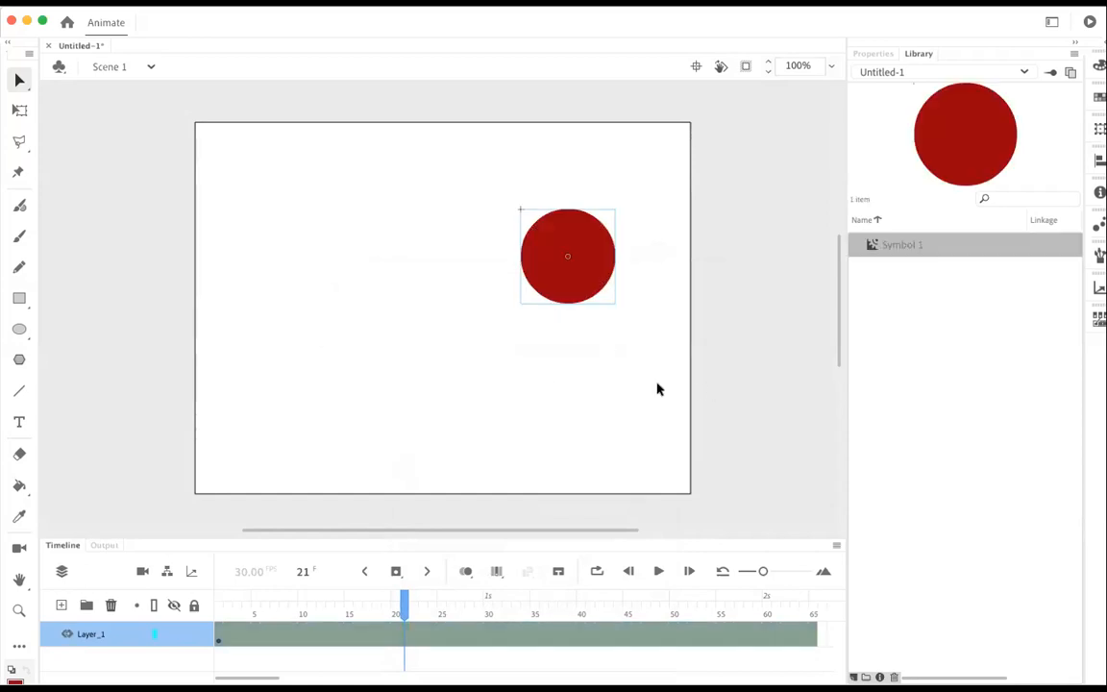
Step: At frame 65, move the circle to the lower-left area of the stage and play the animation
drag(405, 604, 813, 589)
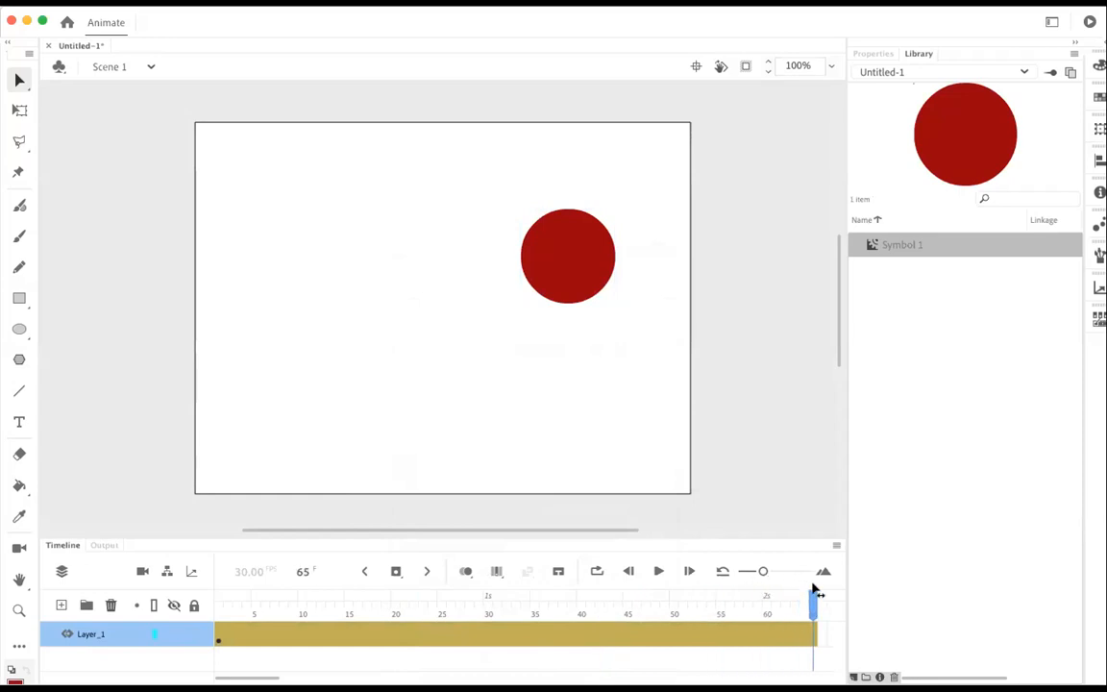
drag(588, 297, 301, 437)
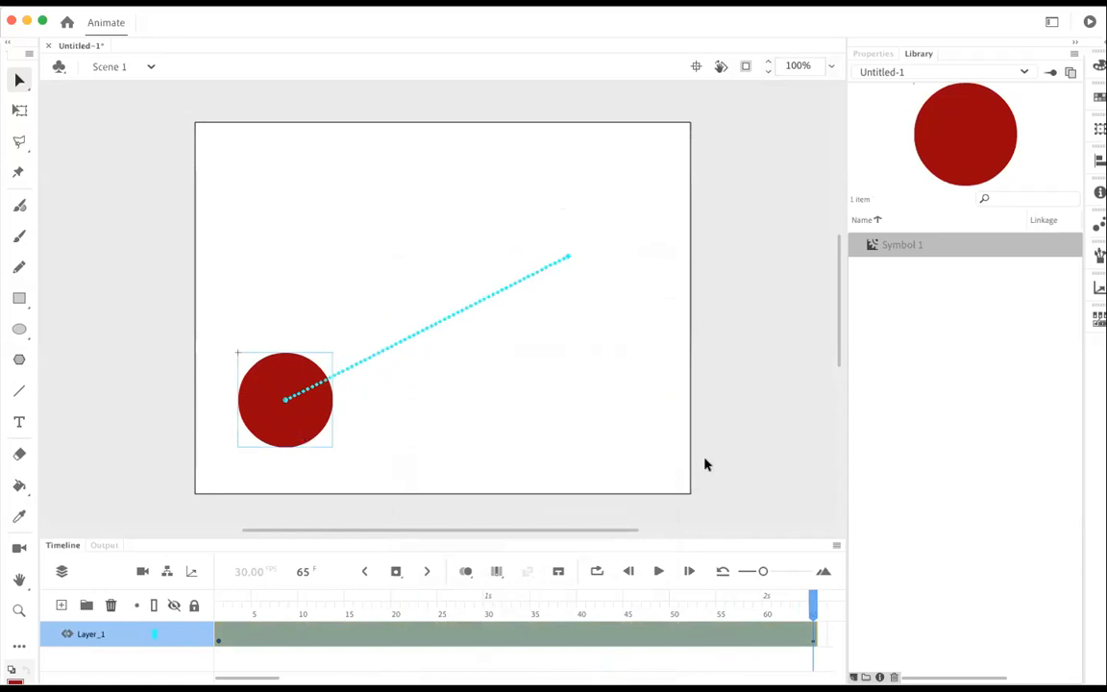
drag(812, 608, 207, 588)
click(658, 573)
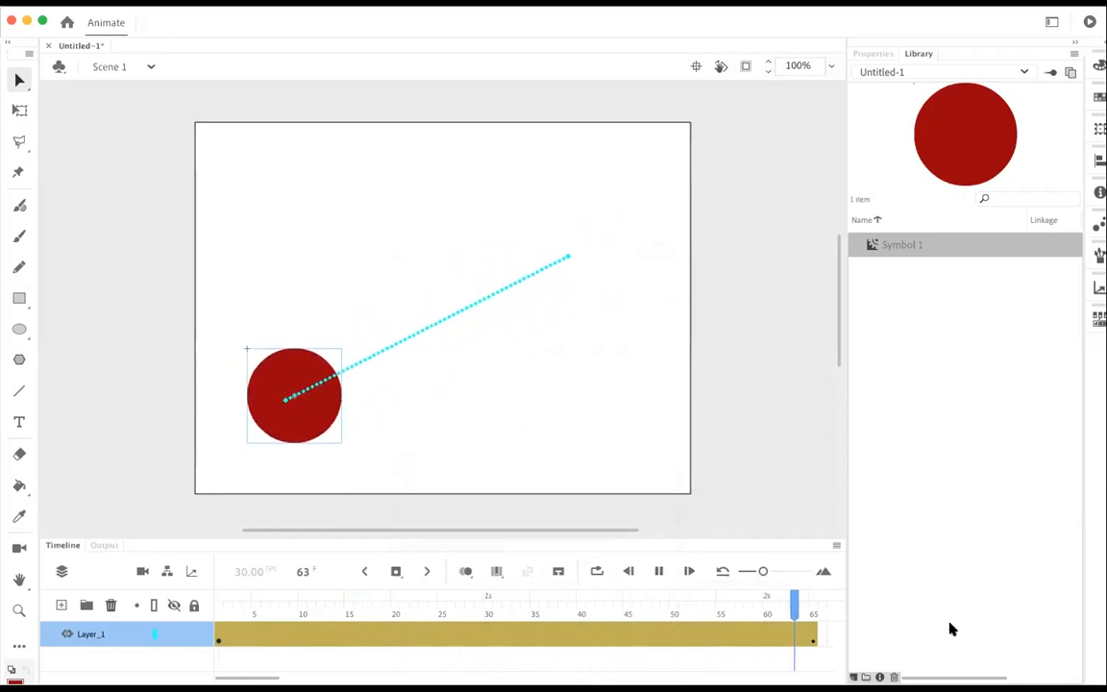
Step: Bend the circle's straight motion path into a curve bulging toward the stage's right edge and scrub to frame 28
drag(428, 329, 646, 281)
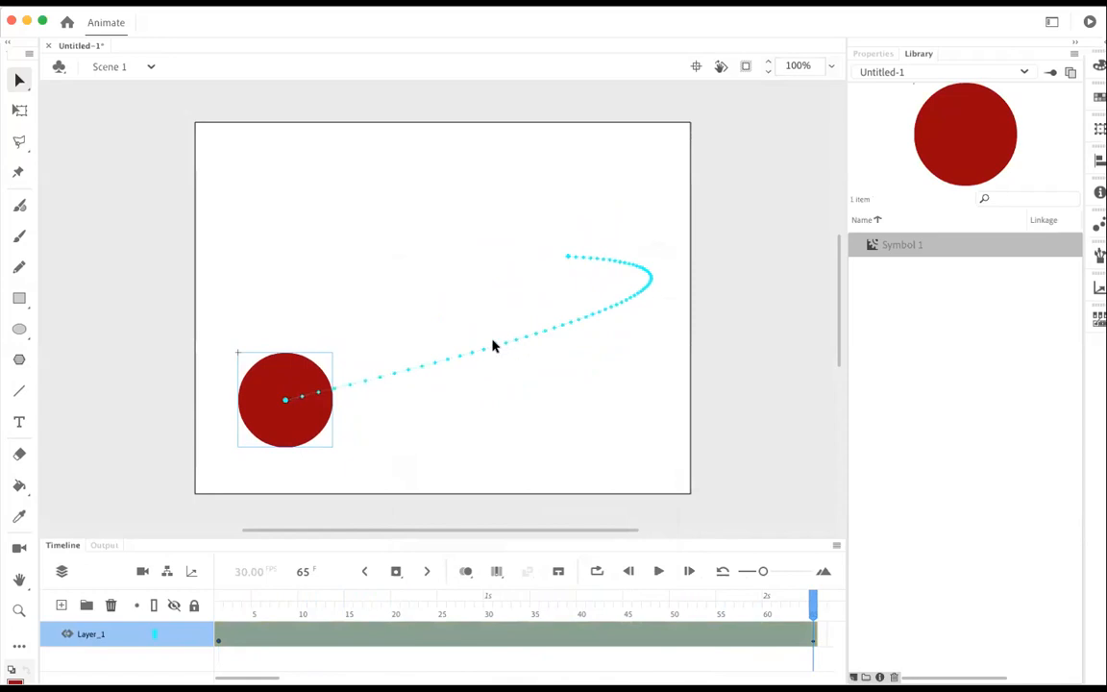
click(487, 327)
drag(486, 354, 480, 346)
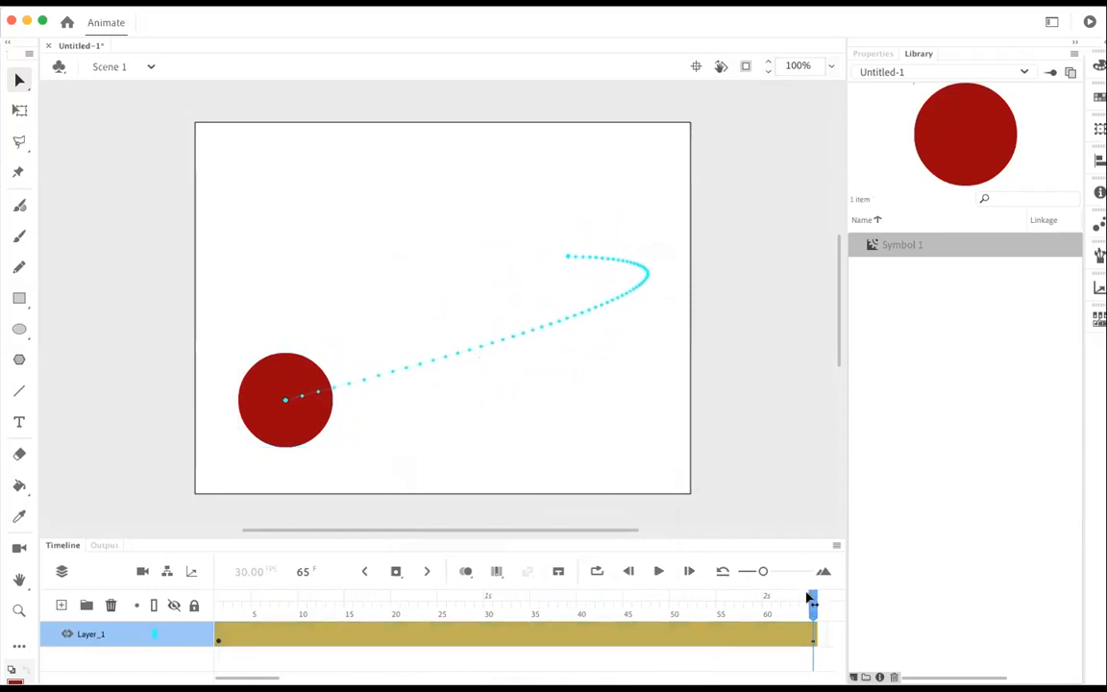
drag(814, 593, 469, 588)
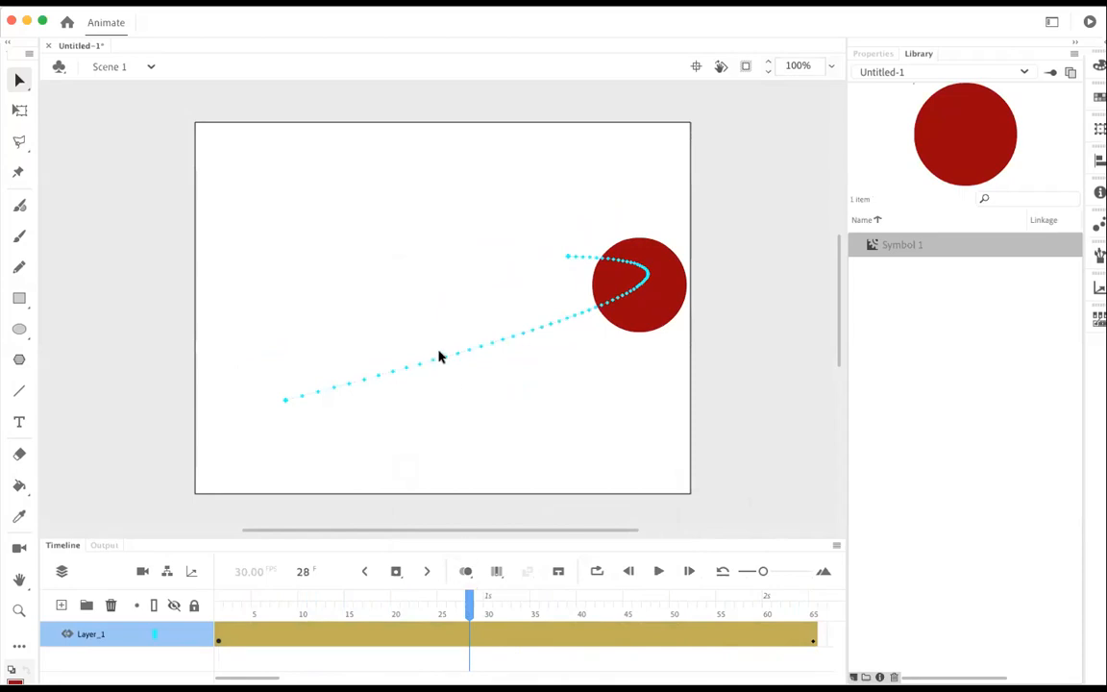
Step: Reshape the curved motion path, pulling its lower-left end in toward mid-stage, and test the movie
click(439, 359)
drag(439, 359, 383, 446)
click(457, 403)
drag(338, 389, 351, 356)
drag(264, 387, 416, 321)
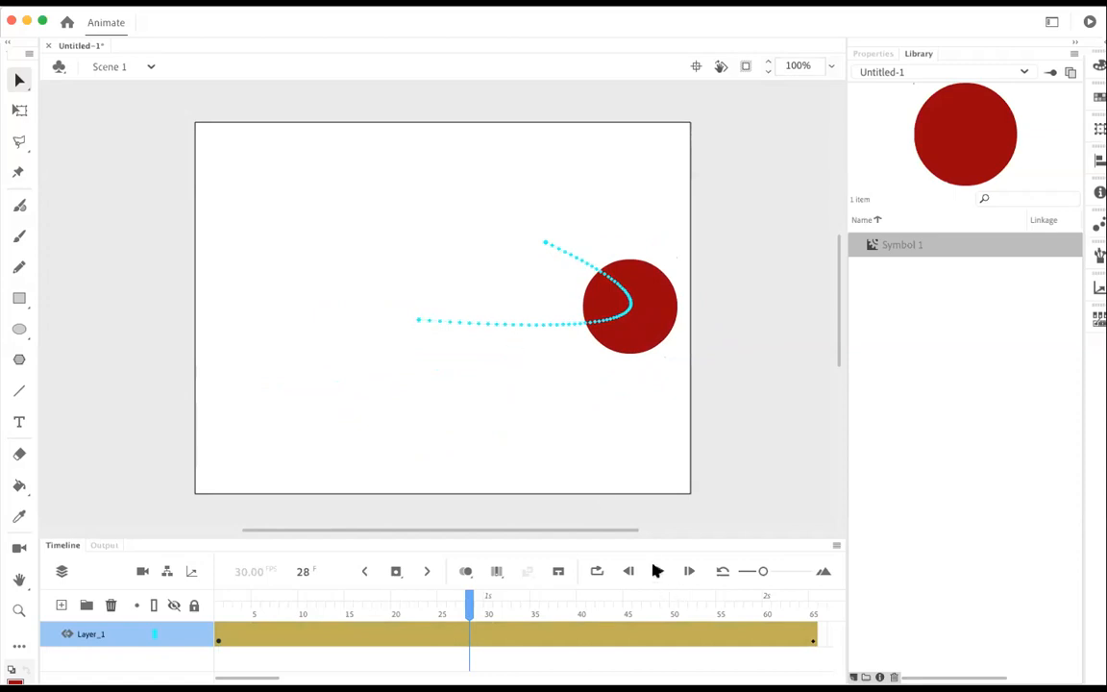
key(super+Return)
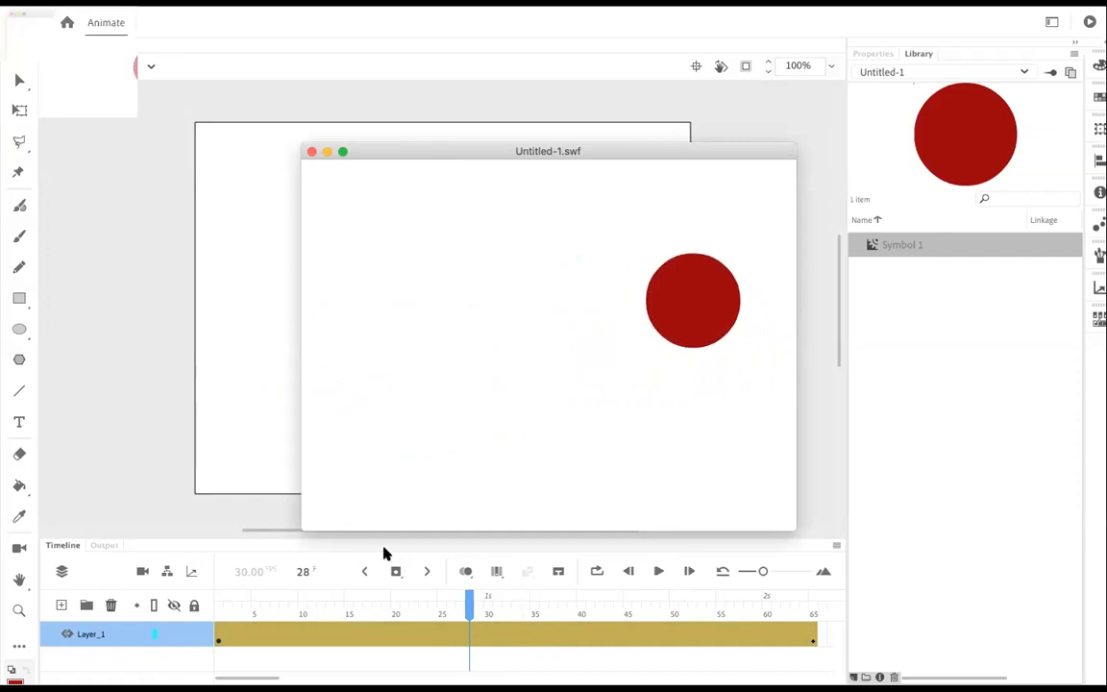
click(311, 151)
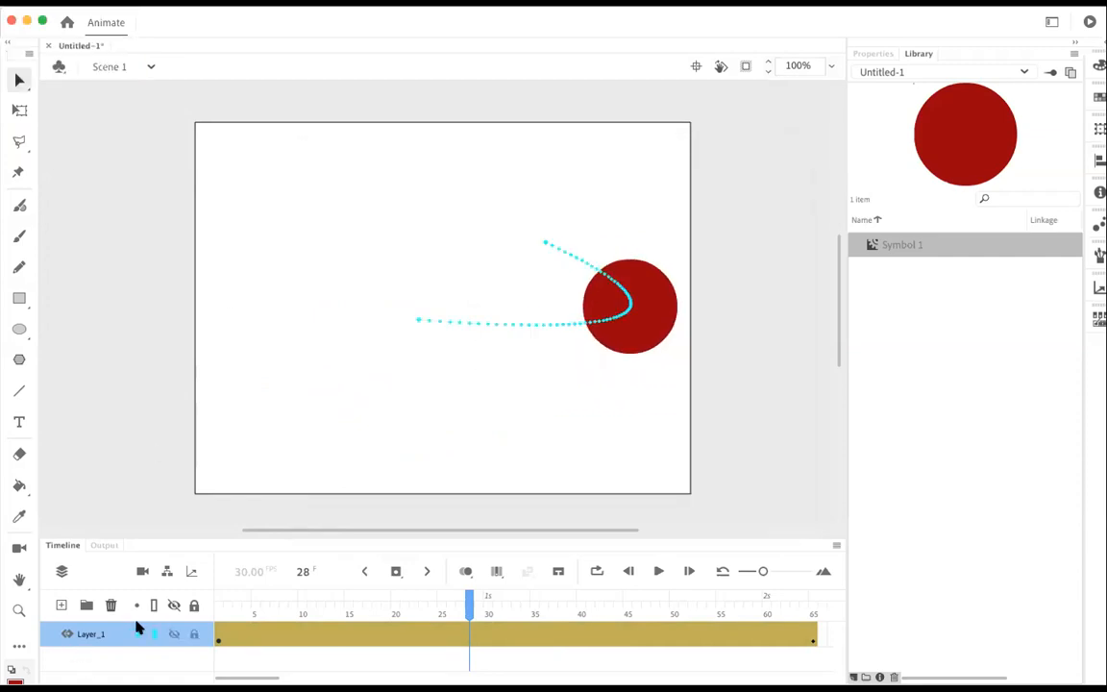
Step: Rename the circle's layer to red_dot
double_click(87, 634)
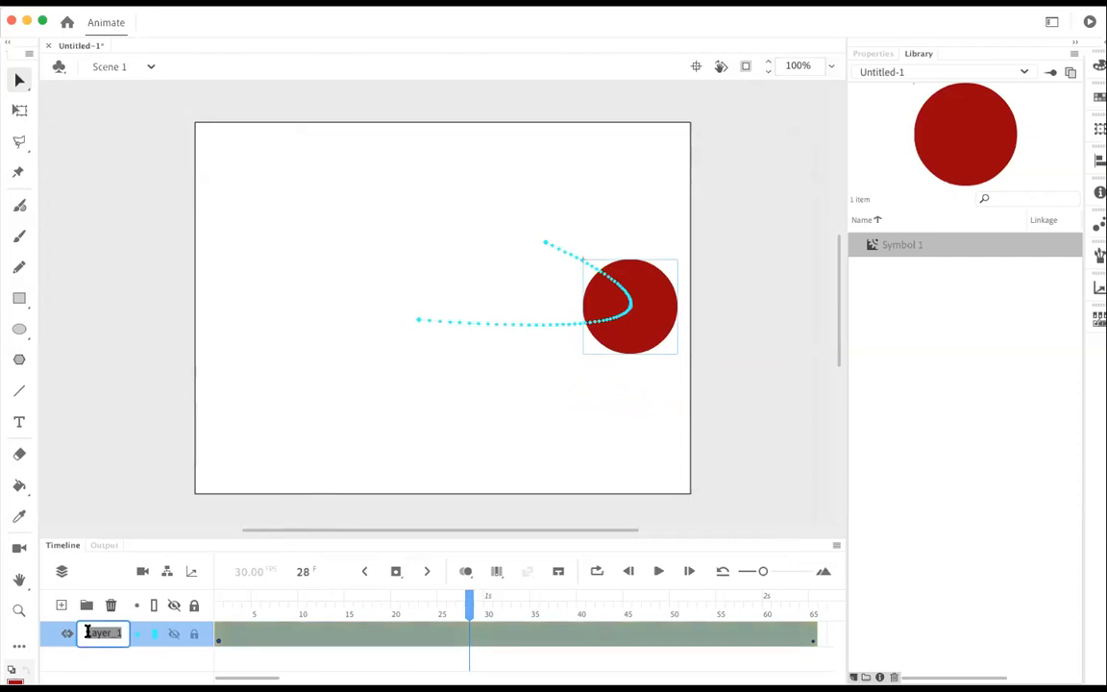
text(red_dot)
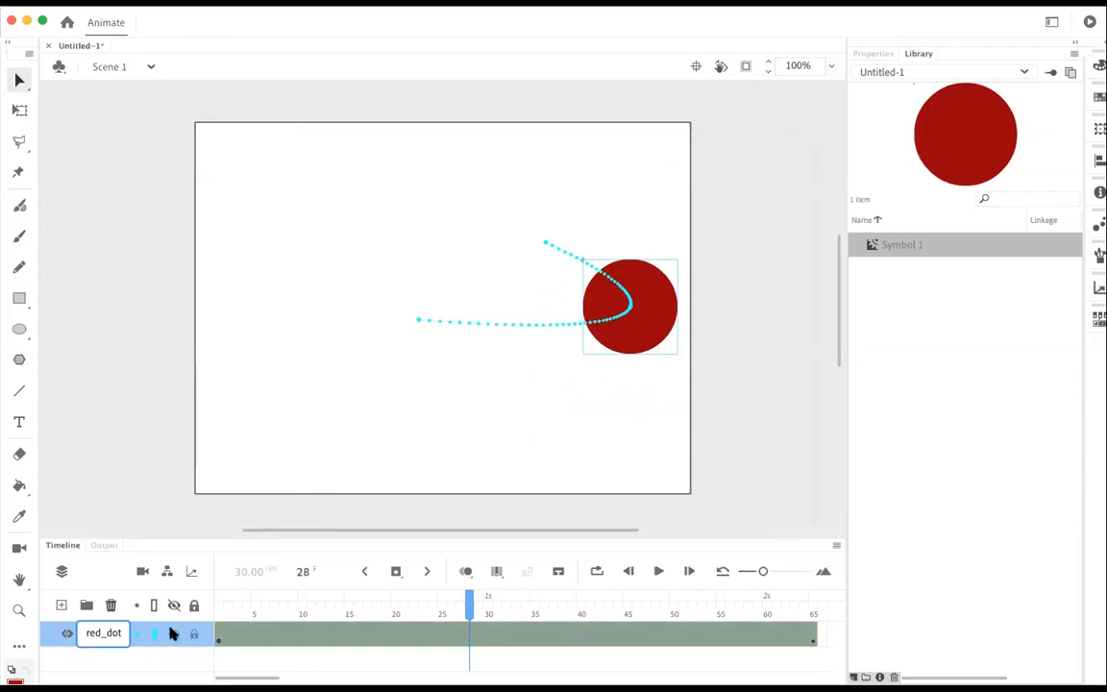
click(161, 666)
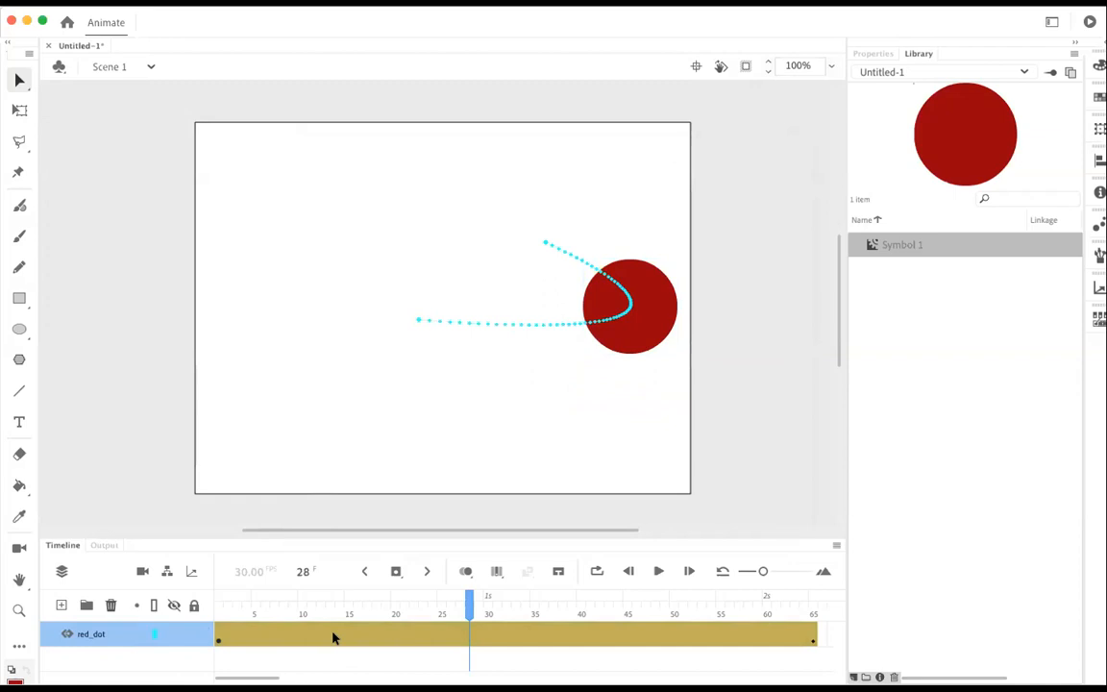
Step: Hide and show the red_dot layer again, and lock it
click(174, 633)
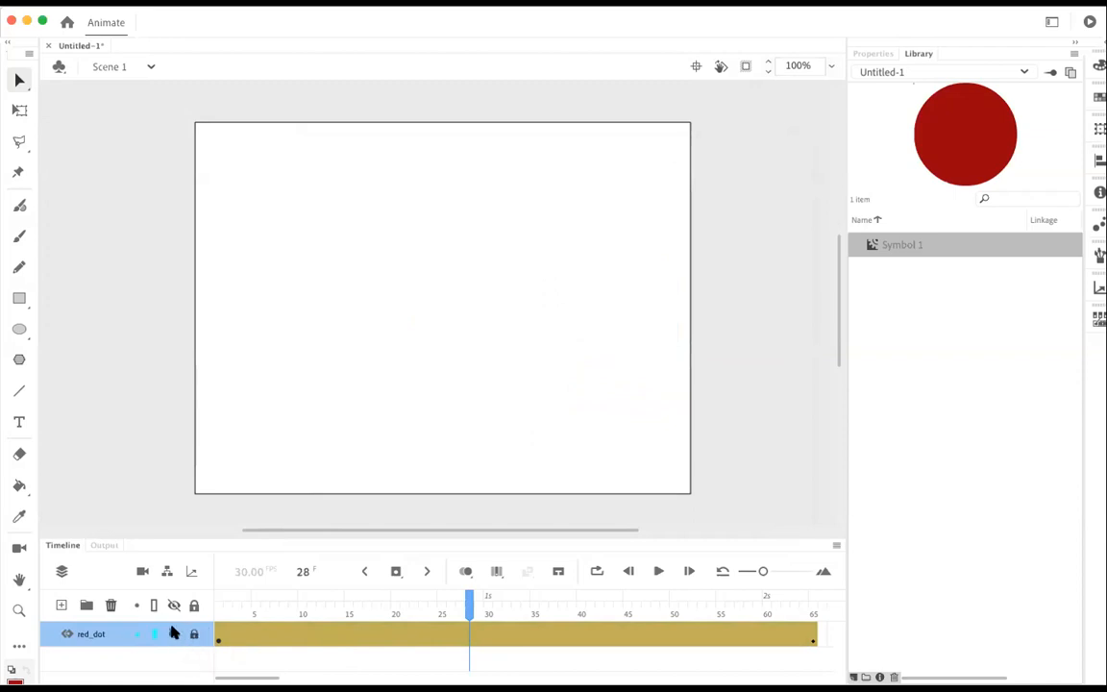
click(174, 632)
click(194, 637)
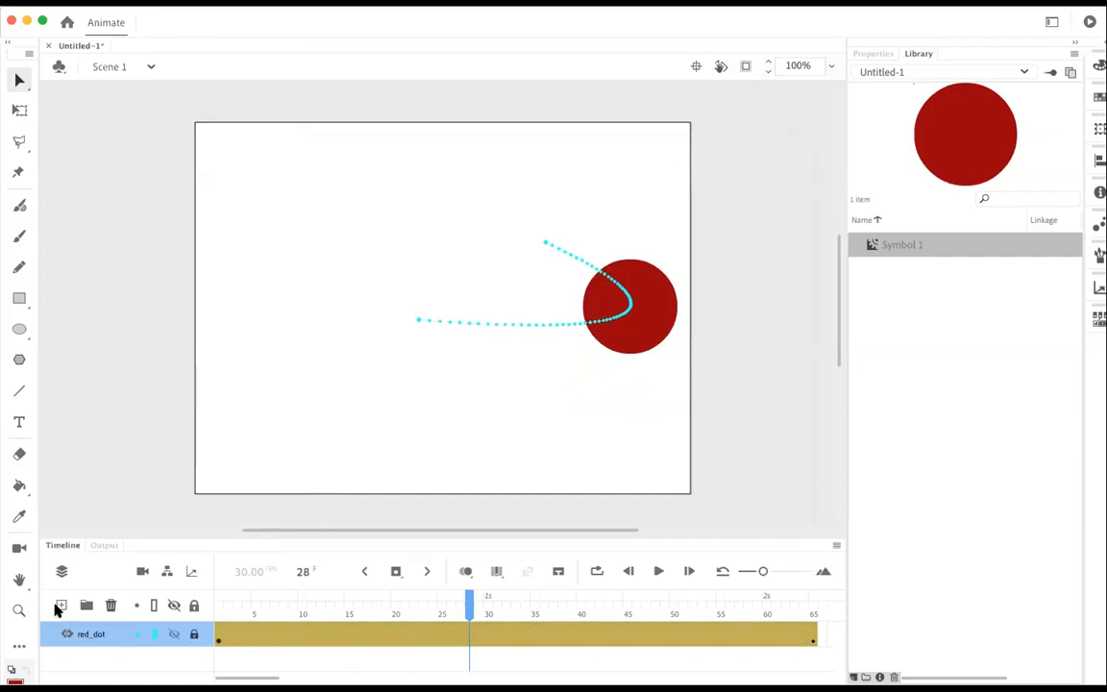
Step: Add a new layer above red_dot and draw a turquoise square at frame 1 in the stage's lower-left area
click(60, 605)
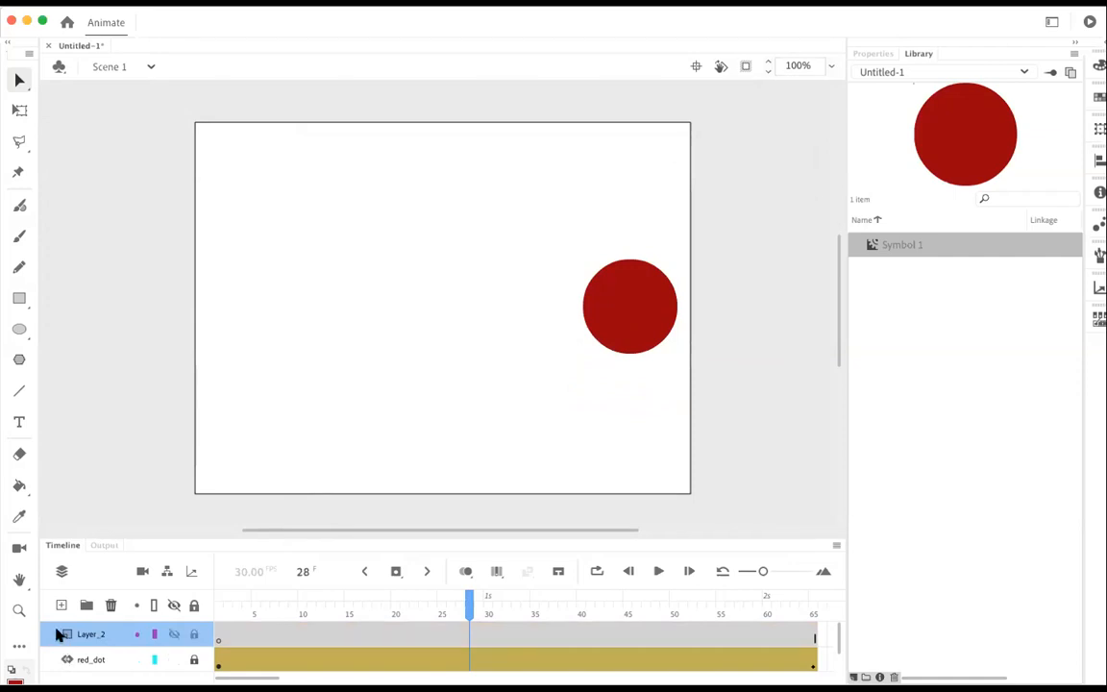
drag(471, 609, 203, 527)
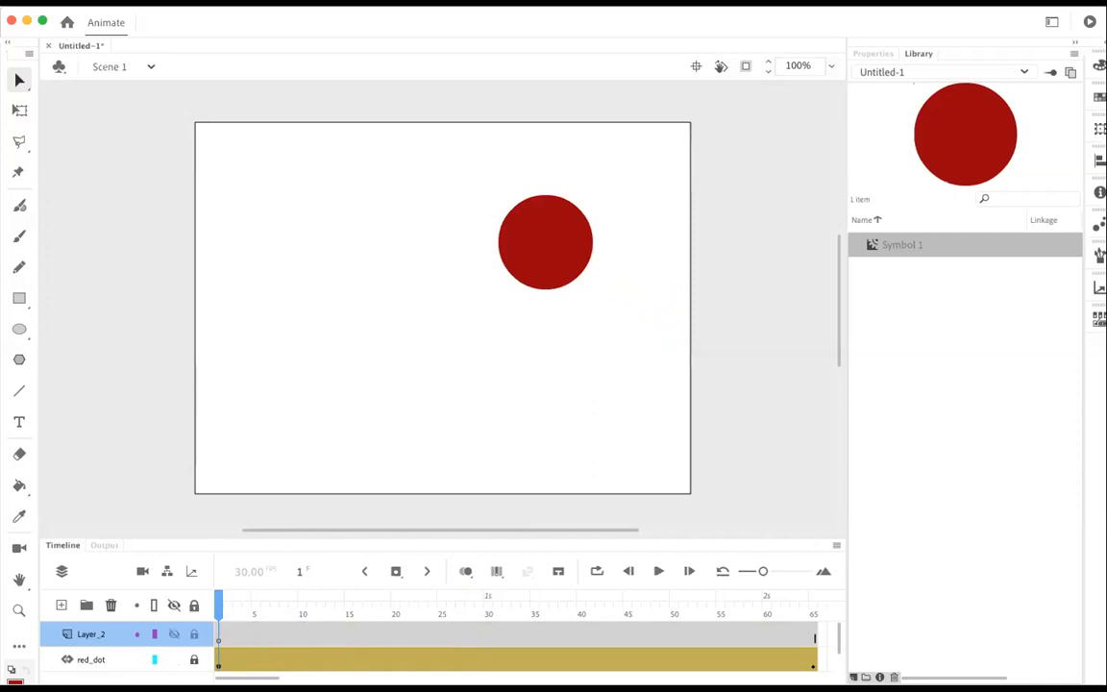
click(16, 681)
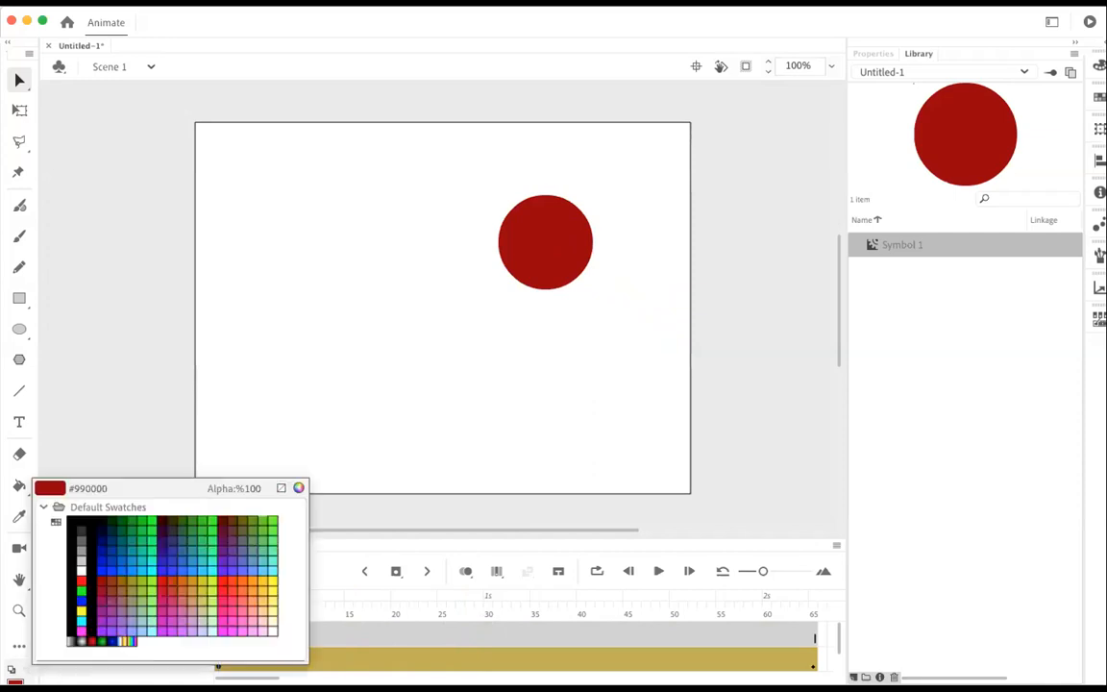
click(198, 556)
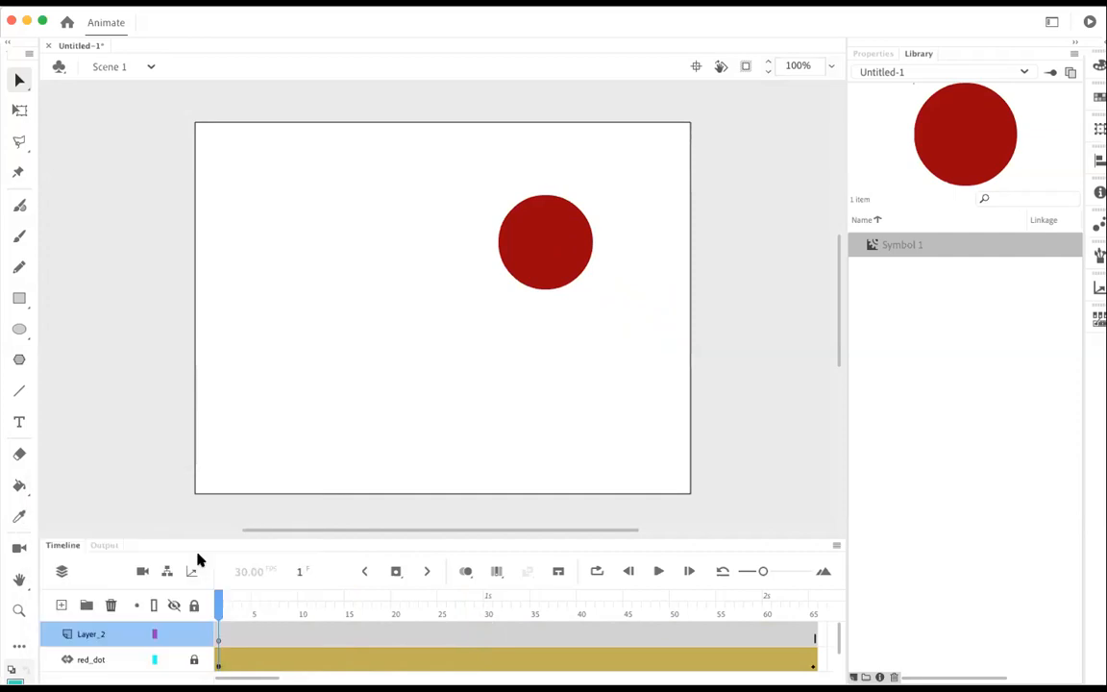
click(18, 300)
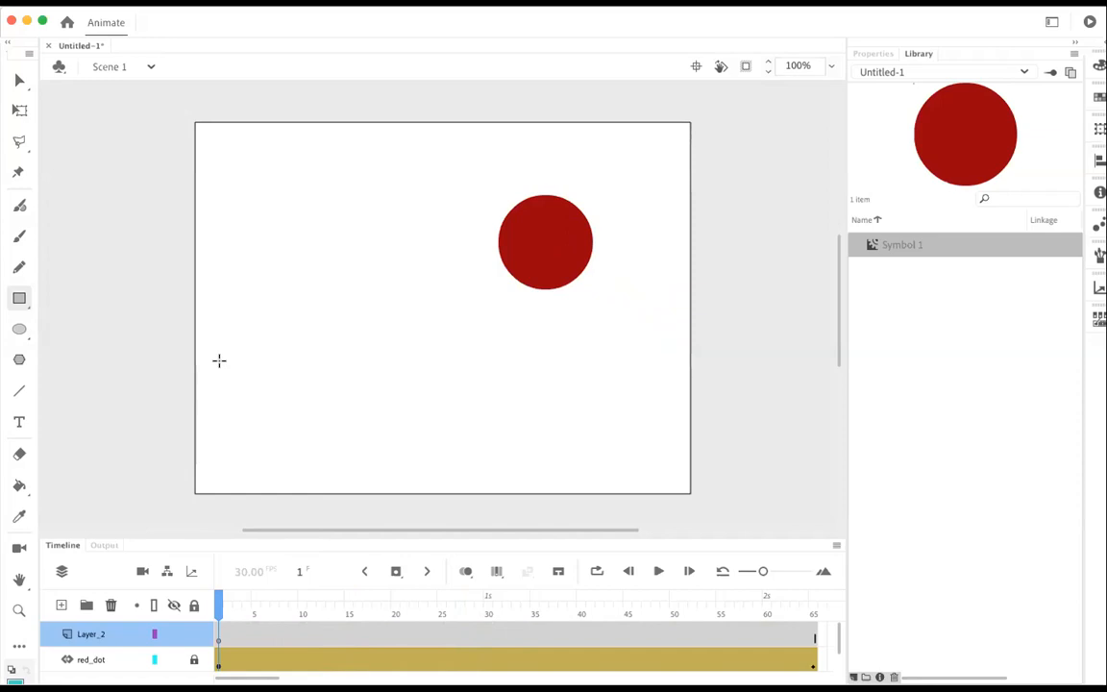
drag(221, 361, 315, 445)
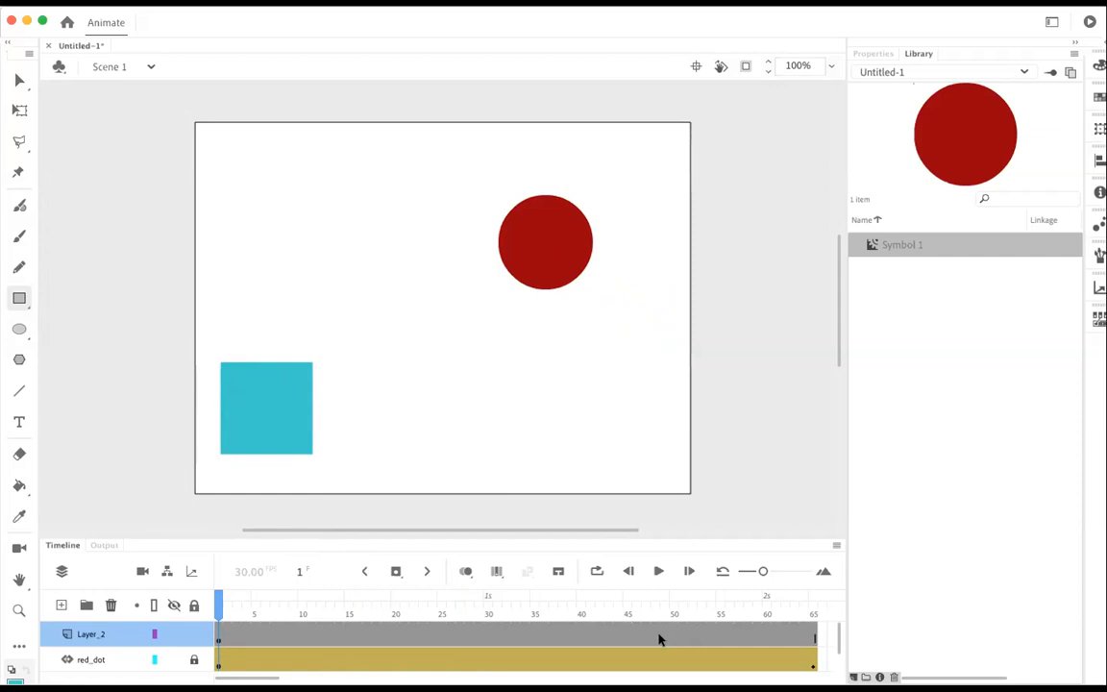
Step: Create a motion tween on the turquoise square's layer
right_click(617, 638)
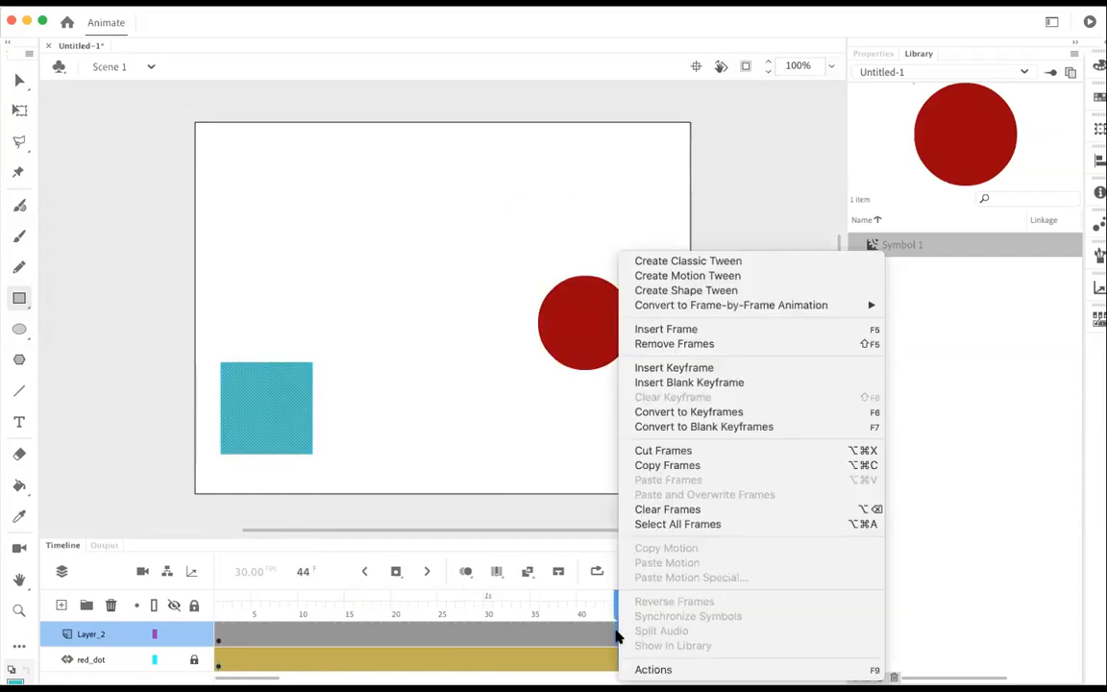
click(681, 277)
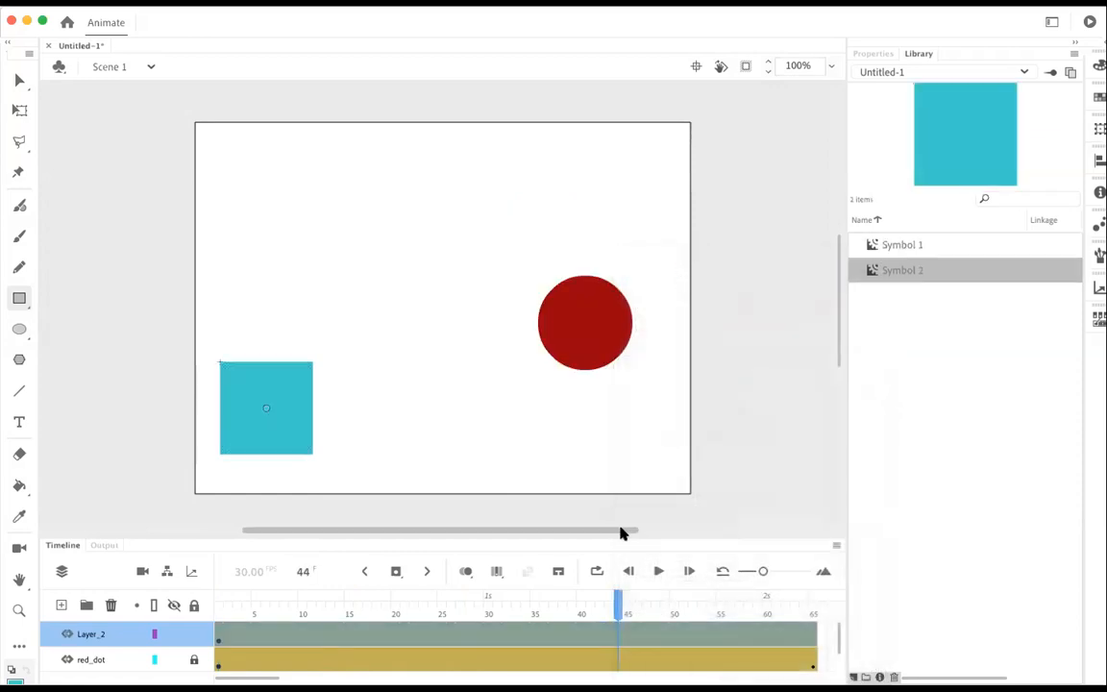
Step: Move the turquoise square to the stage's upper-right corner at frame 65 and test the movie
drag(618, 598, 815, 602)
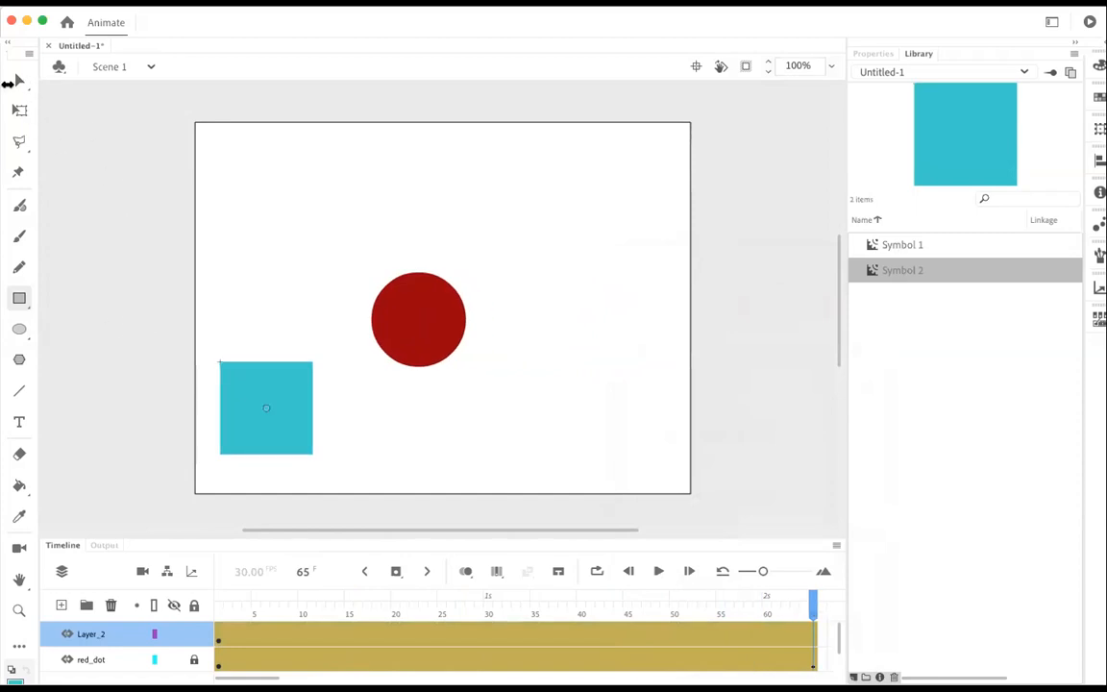
click(19, 85)
drag(253, 389, 620, 161)
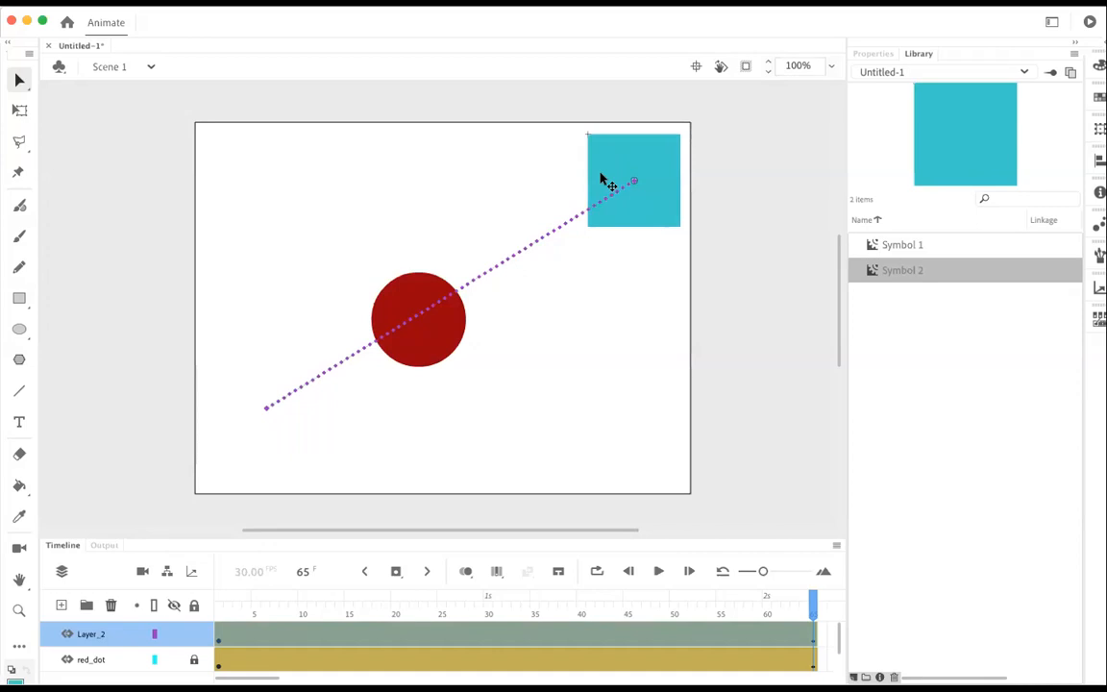
key(super+Return)
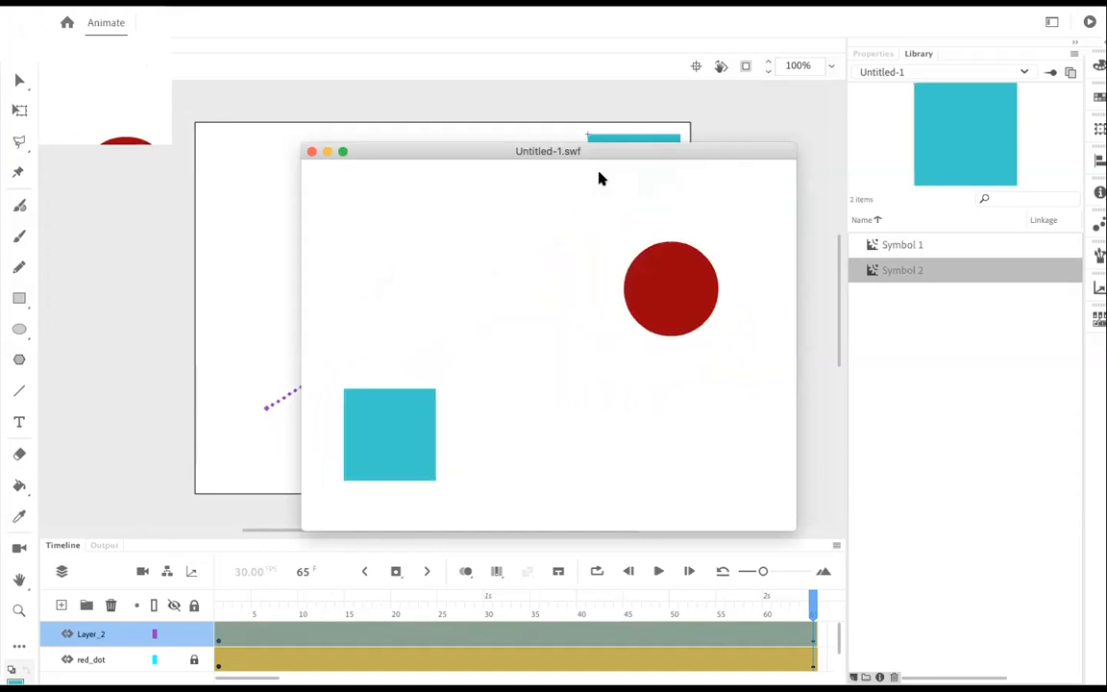
click(312, 151)
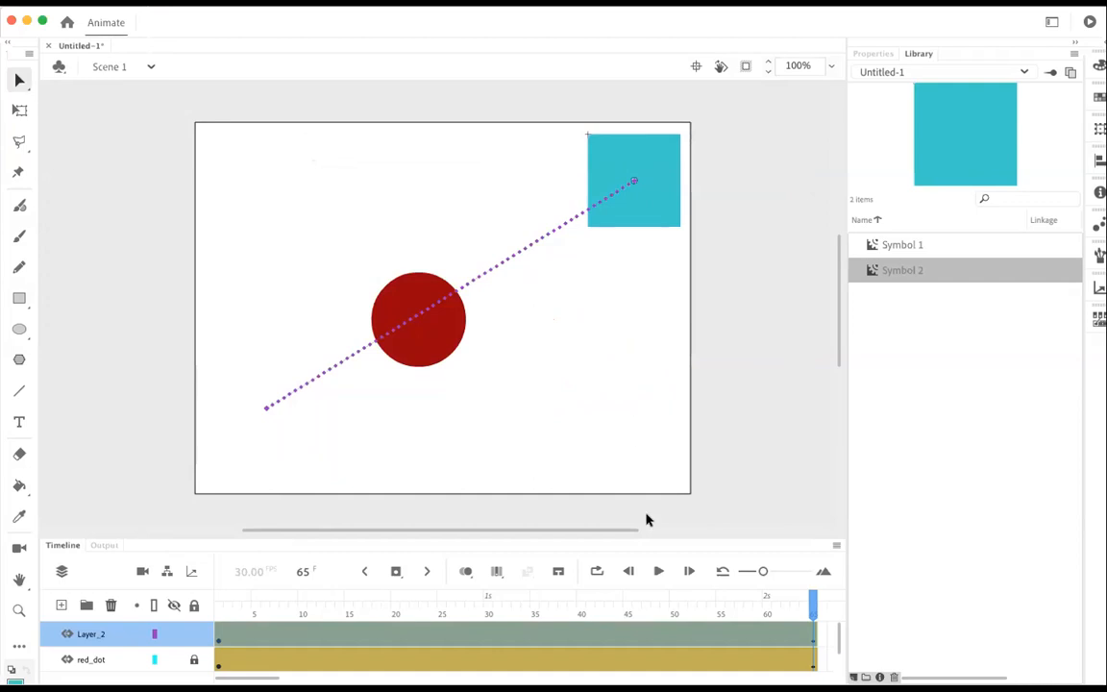
Step: Set the turquoise square's motion tween to rotate 1 time and test the movie
click(788, 636)
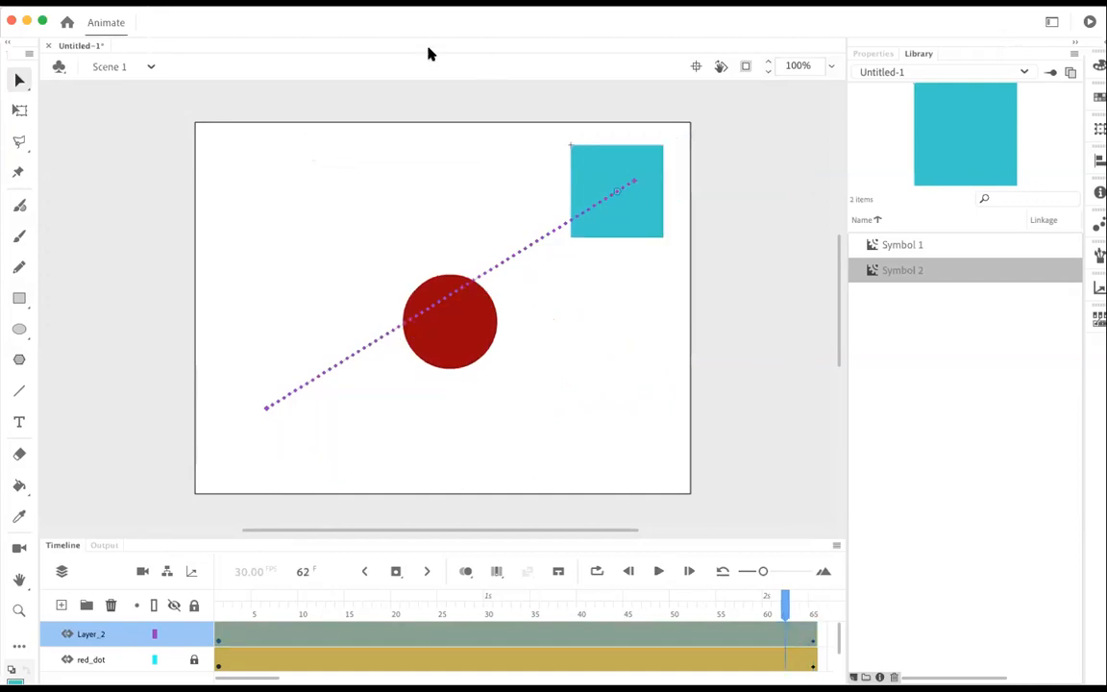
click(870, 54)
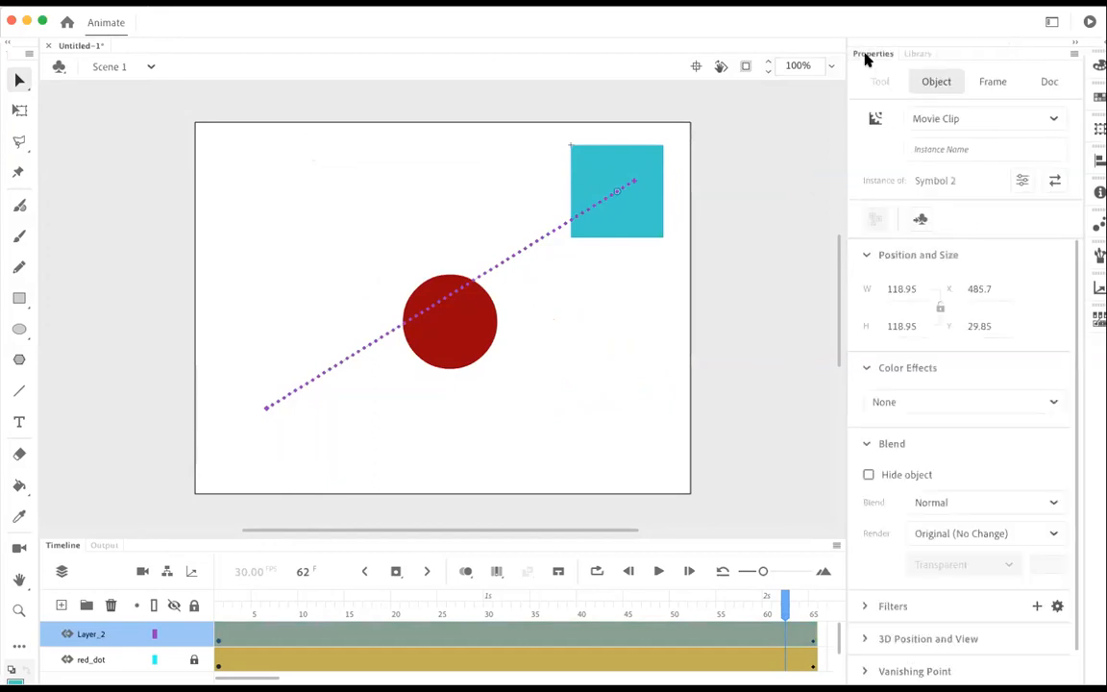
drag(785, 605, 808, 612)
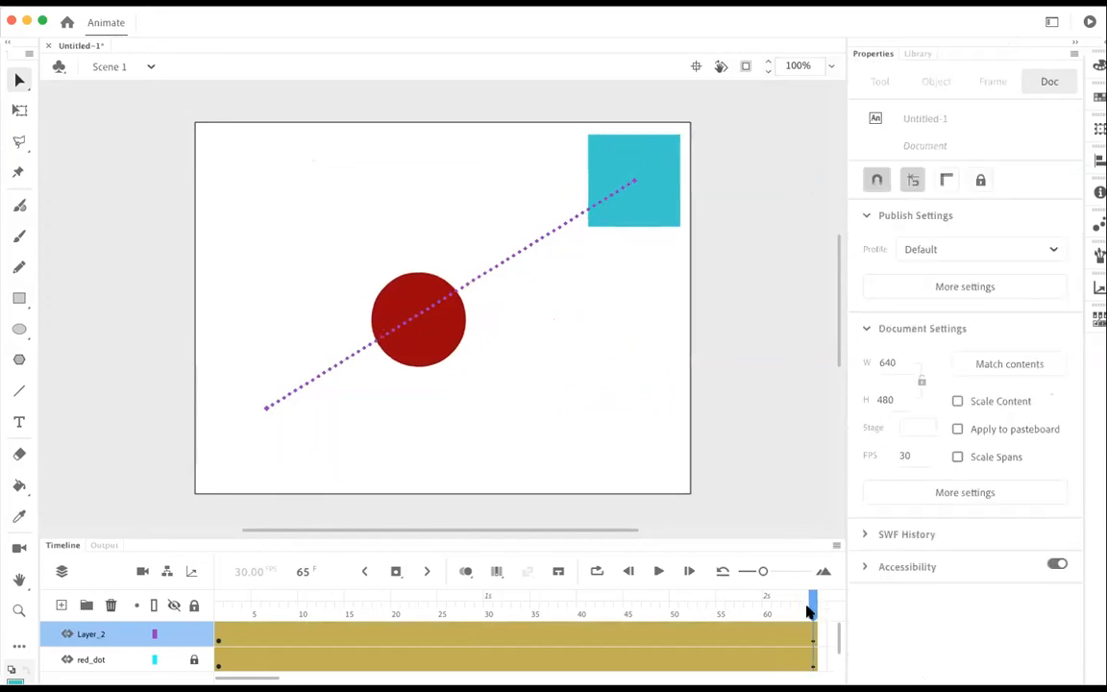
click(795, 634)
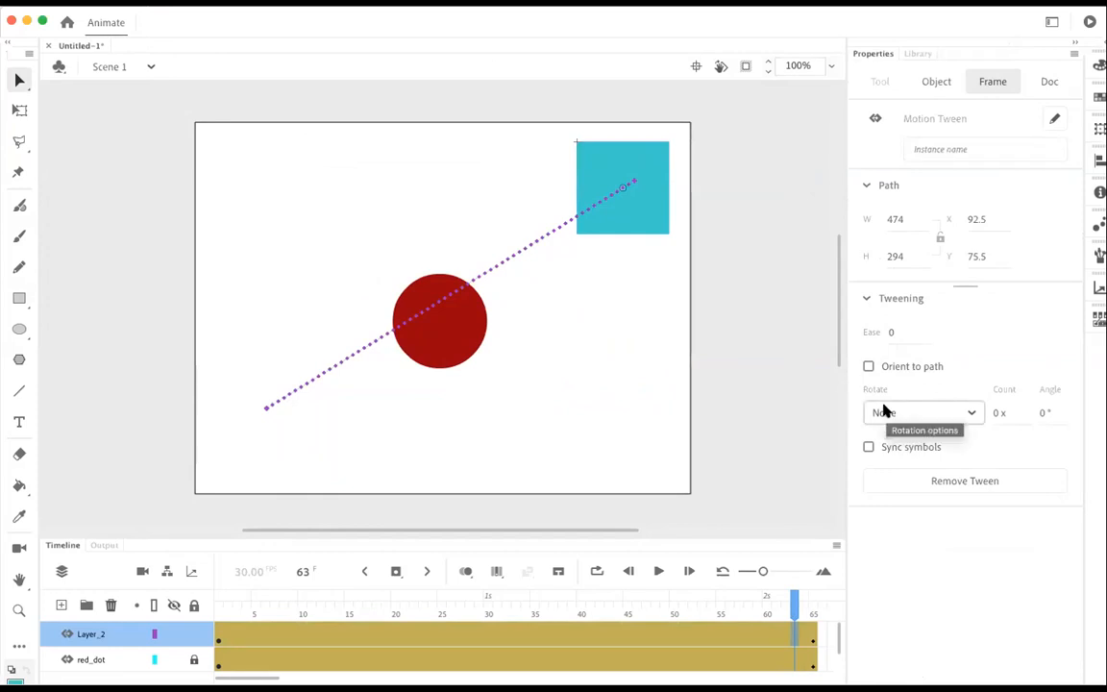
click(998, 417)
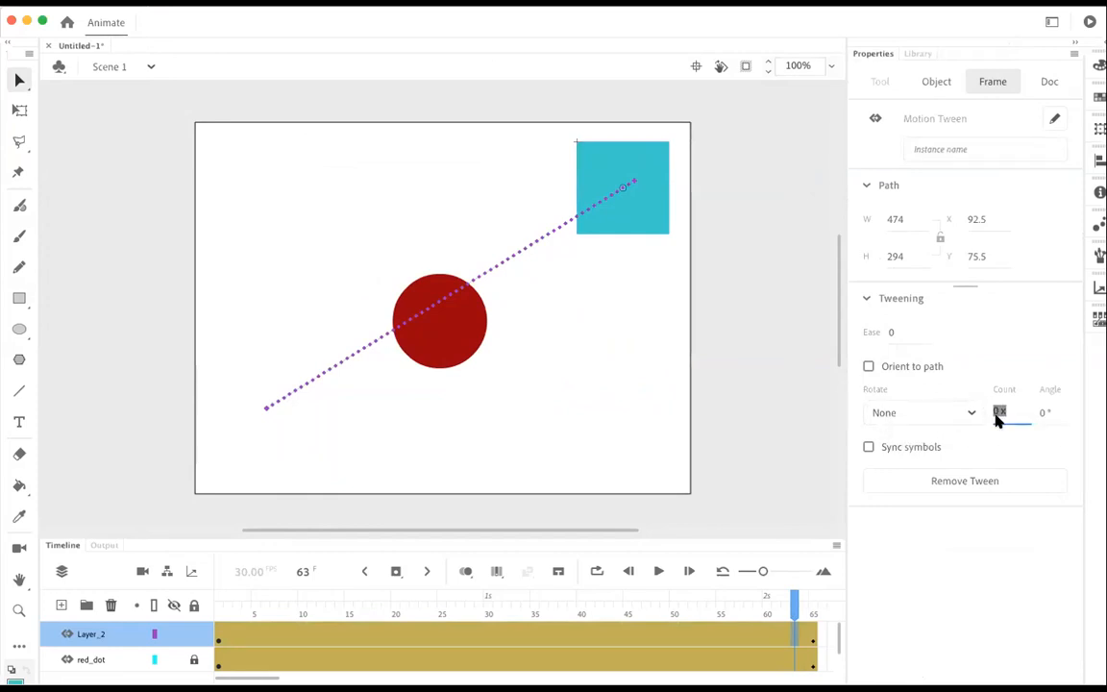
text(1)
key(Return)
key(super+Return)
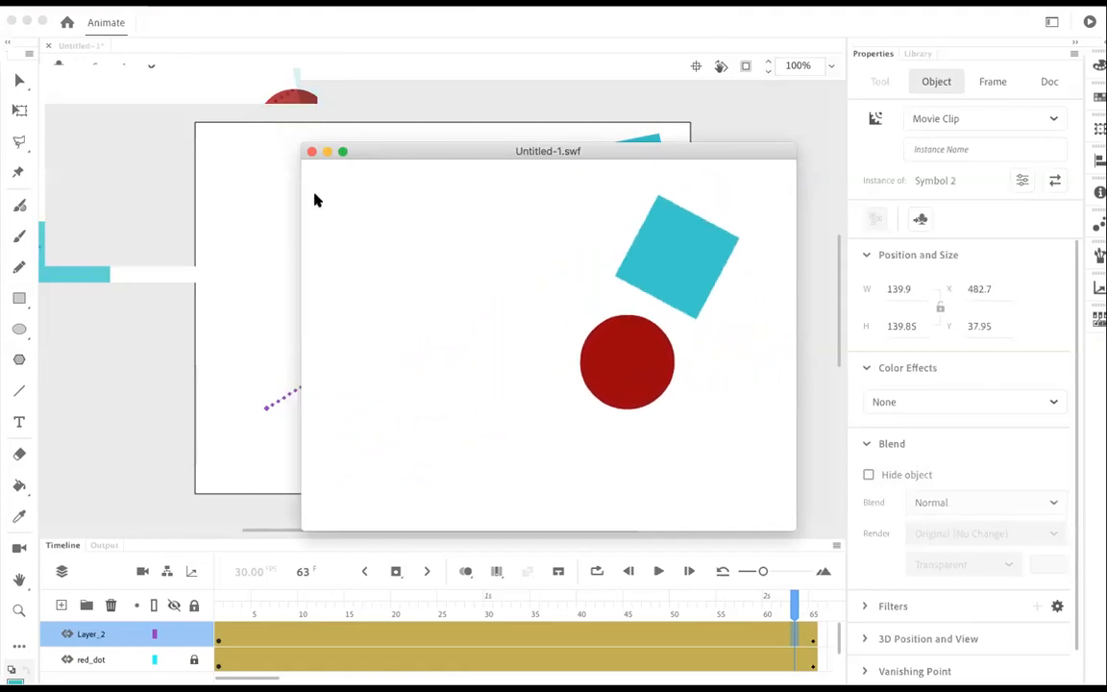
click(310, 152)
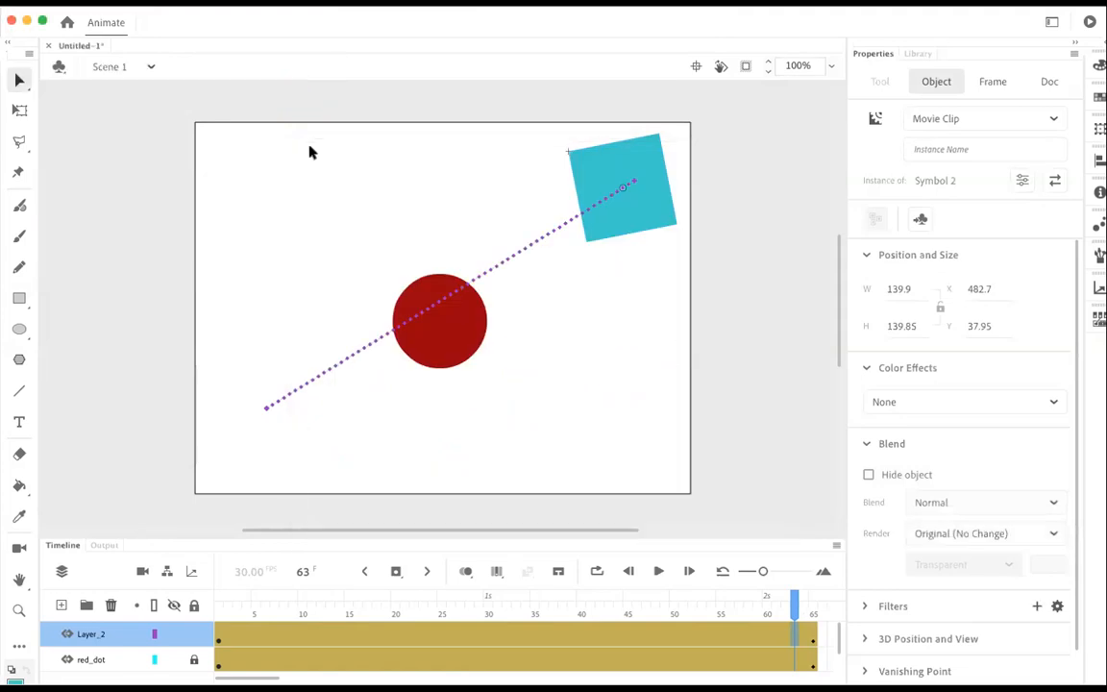
Step: At frame 30, stretch the turquoise square lengthwise with Free Transform into a long rectangle with bounds of about 237 by 441
drag(794, 602, 560, 584)
key(q)
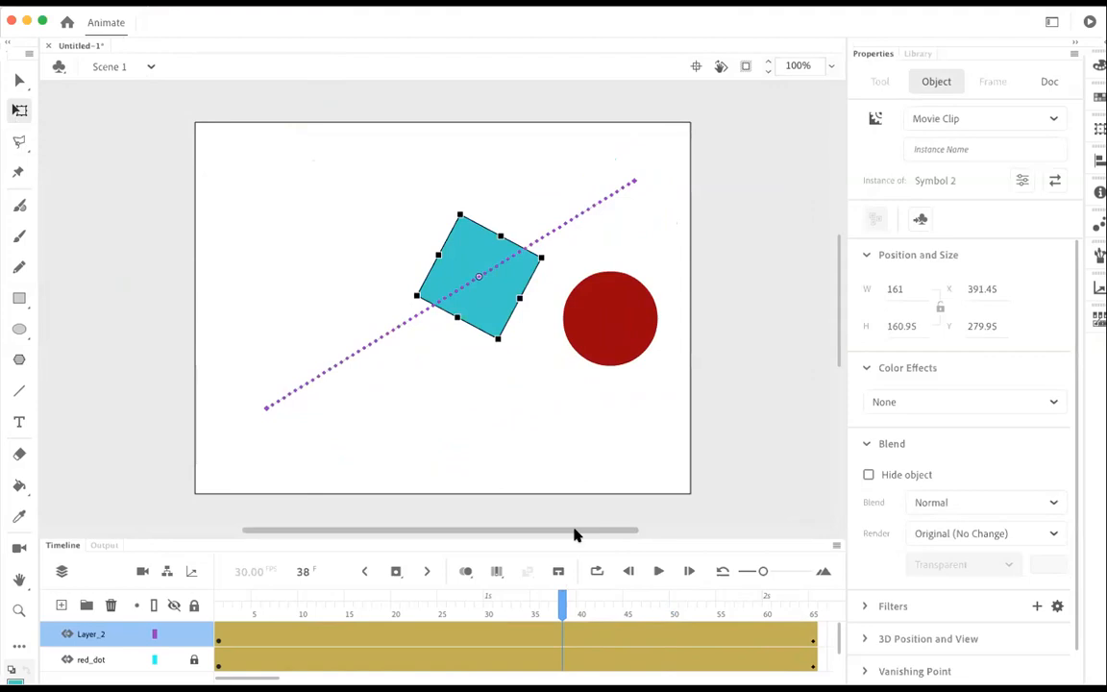
click(534, 601)
drag(533, 601, 492, 598)
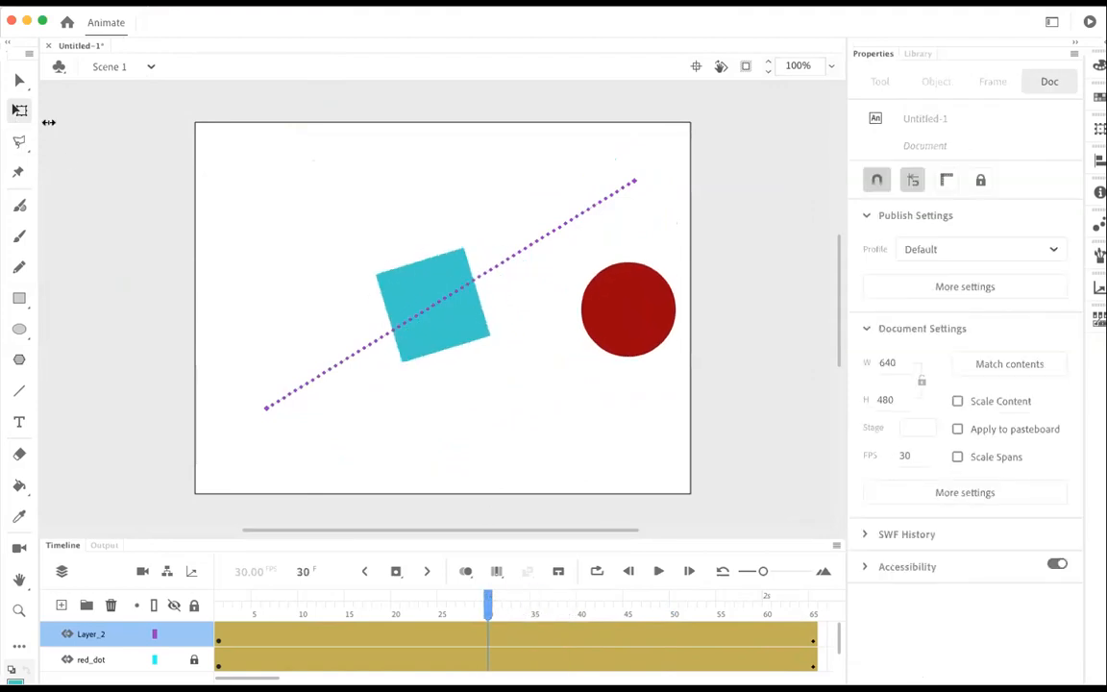
click(463, 305)
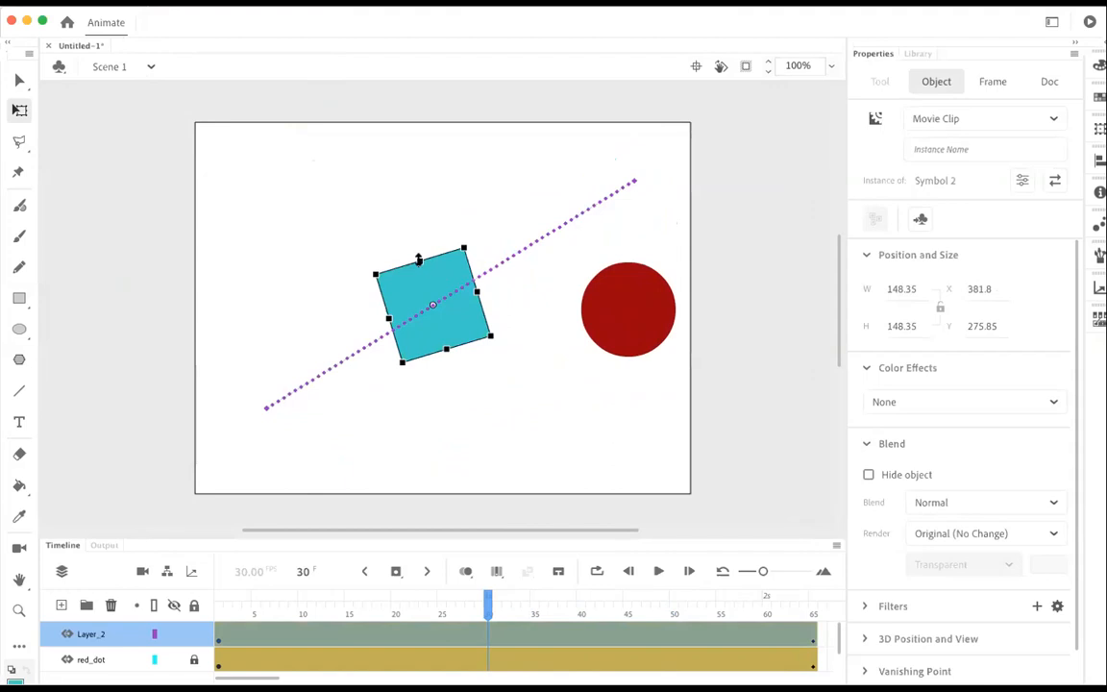
drag(417, 256, 350, 161)
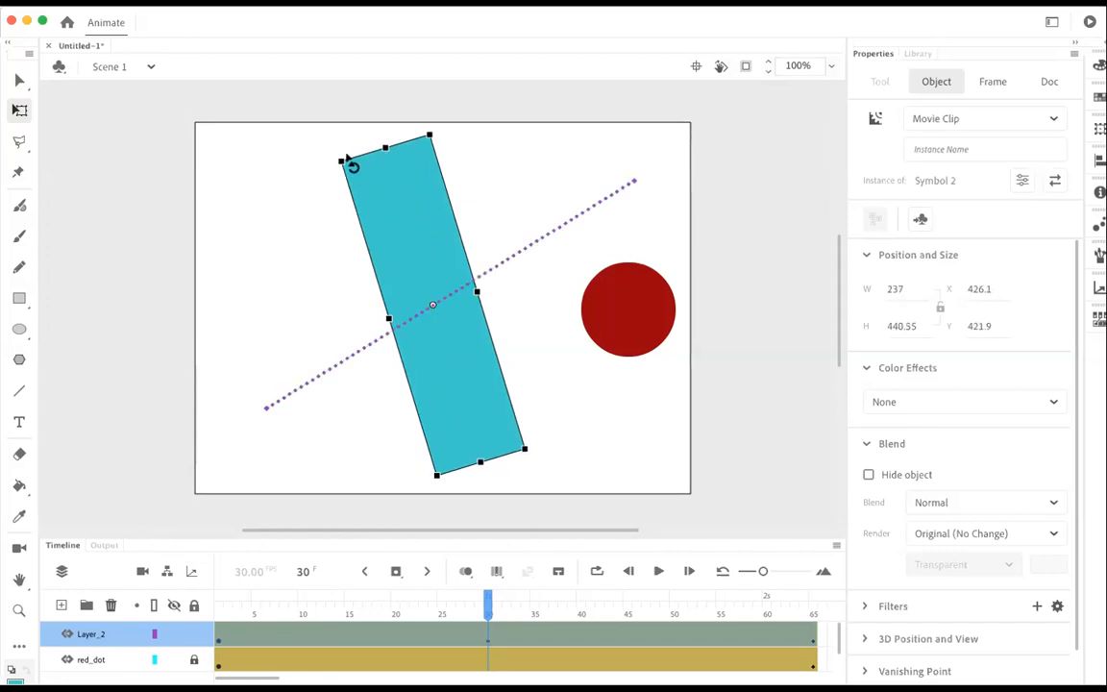
Step: Flatten the turquoise rectangle at frame 64 to bounds of about 121 by 40, and test the movie from frame 1
drag(488, 606, 804, 615)
click(612, 344)
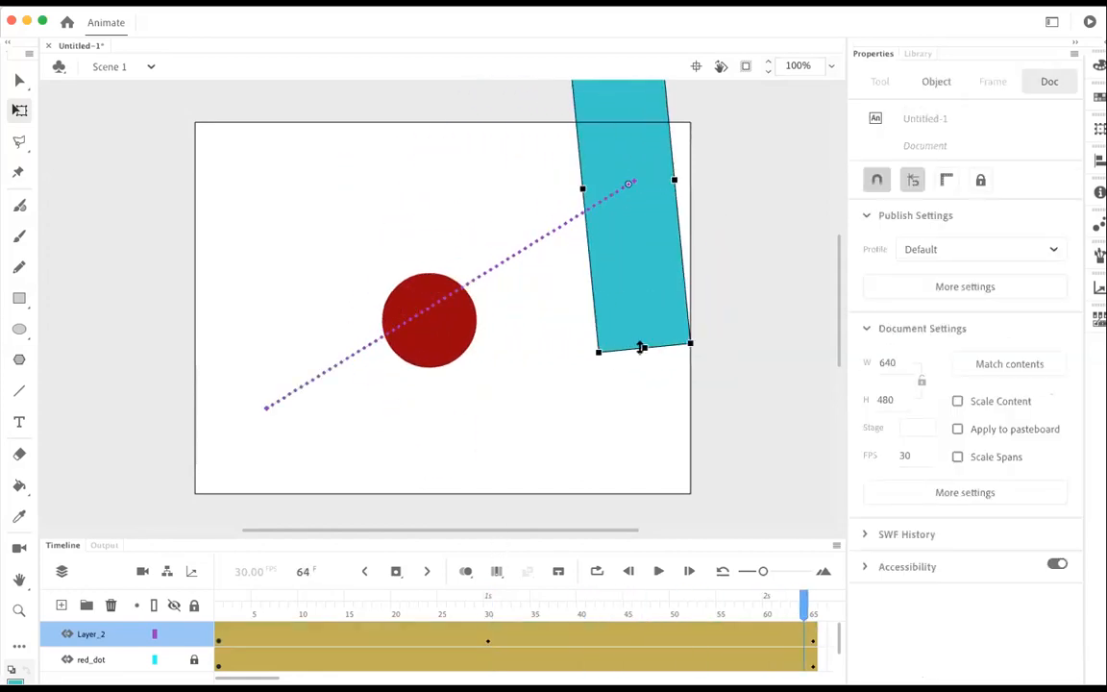
drag(639, 325, 645, 192)
drag(805, 605, 168, 519)
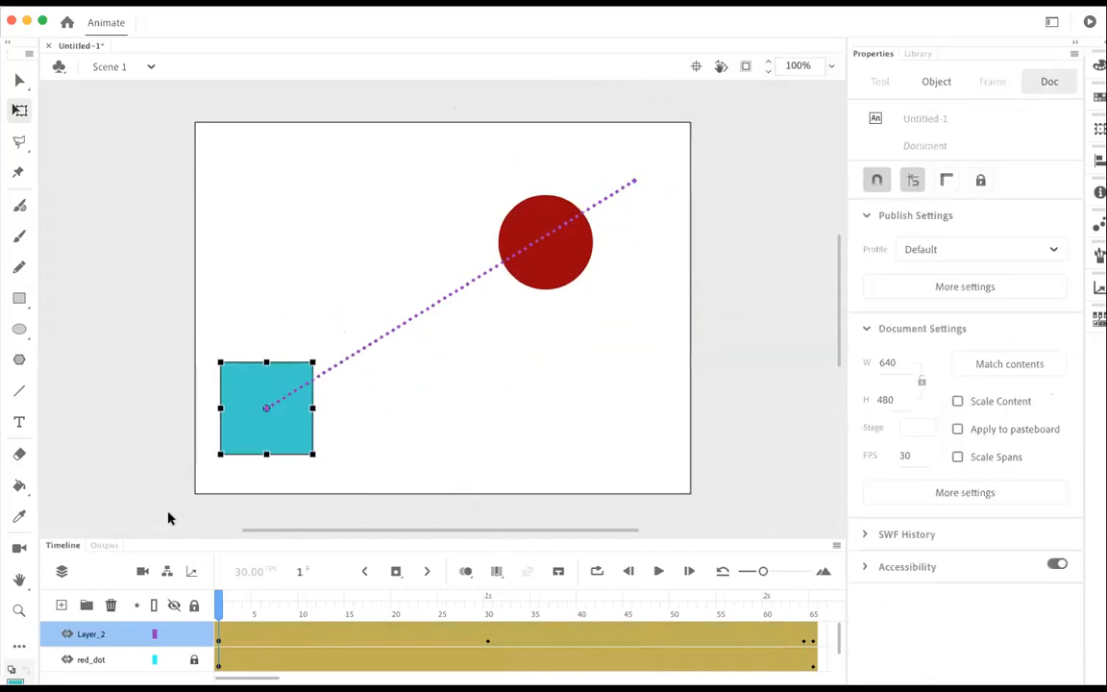
key(super+Return)
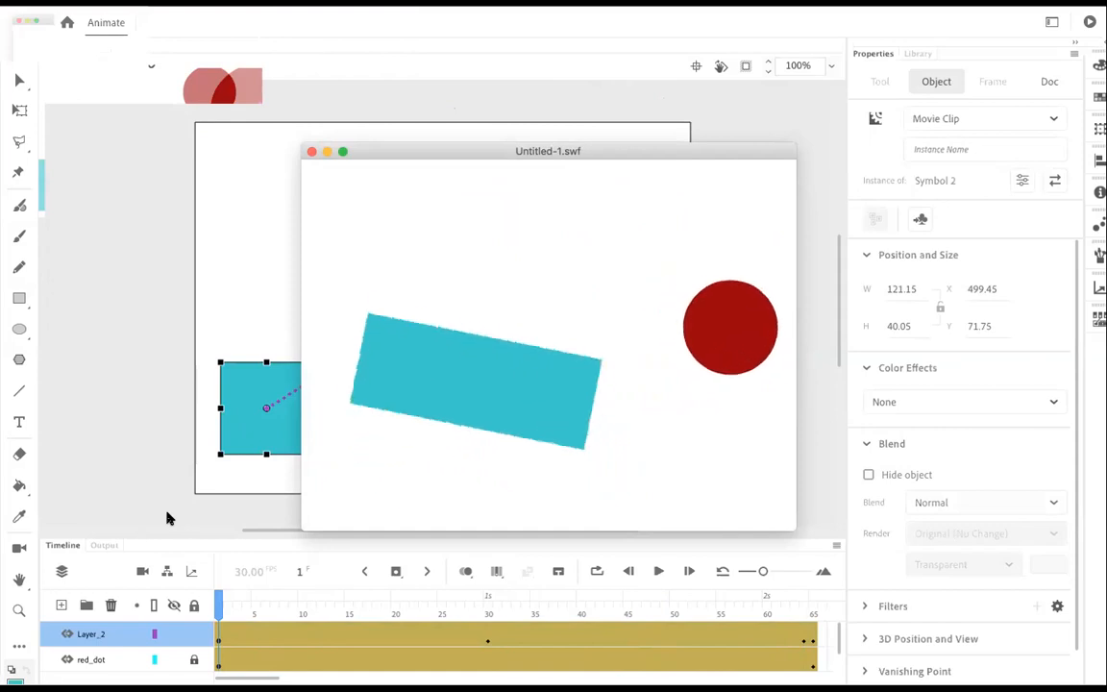
click(311, 152)
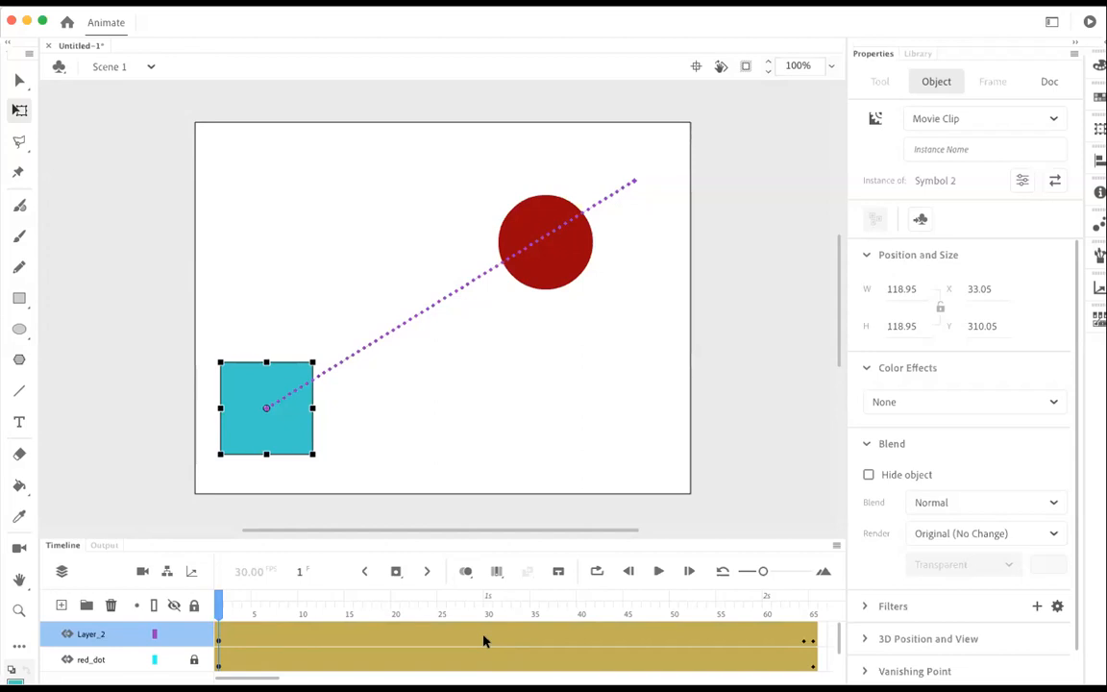
Step: Rename the turquoise square's layer to blue_square and lock it
double_click(84, 634)
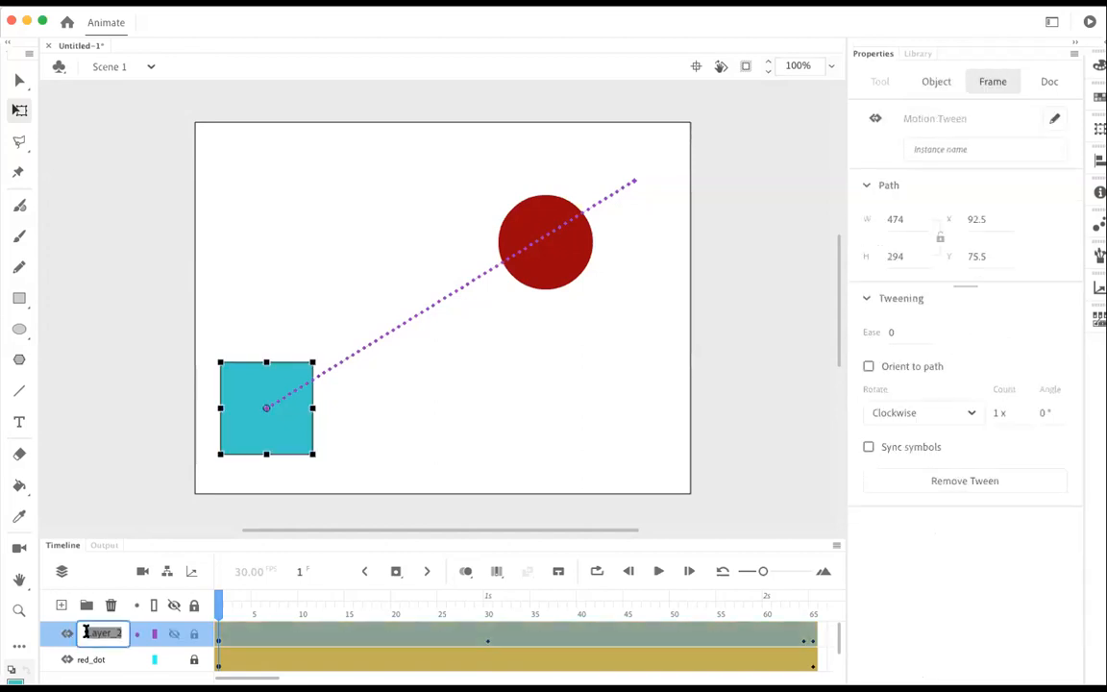
text(blue_square)
click(195, 634)
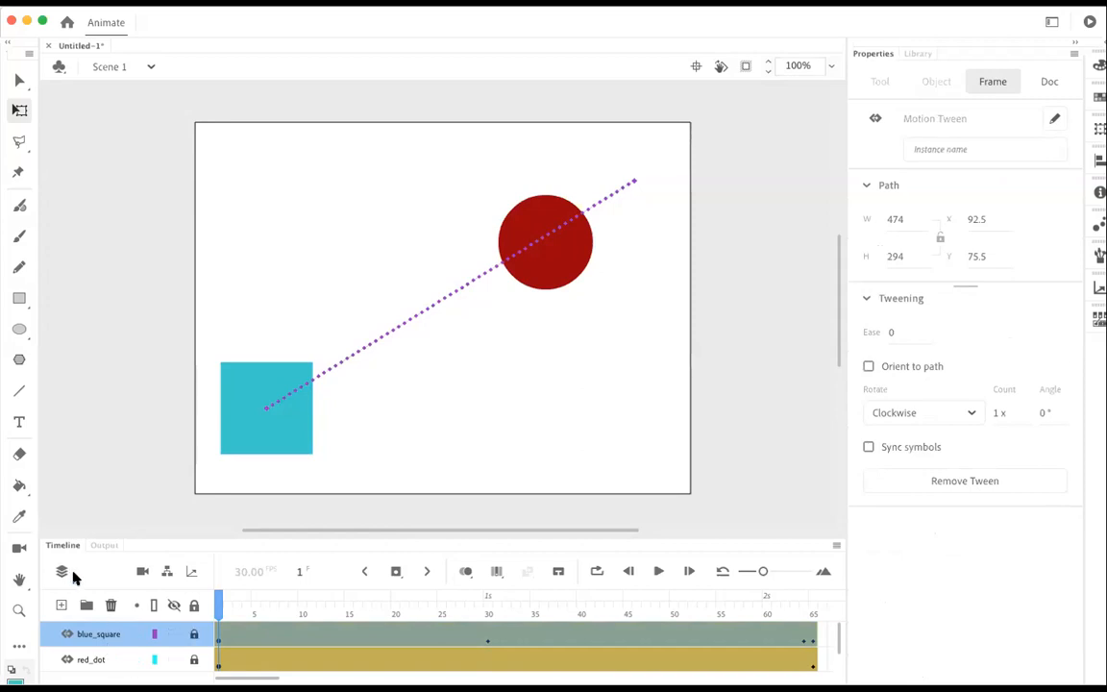
Step: Add a new layer and draw a blue (#3300CC) circle about 264 wide near the centre of the stage at frame 1
click(60, 605)
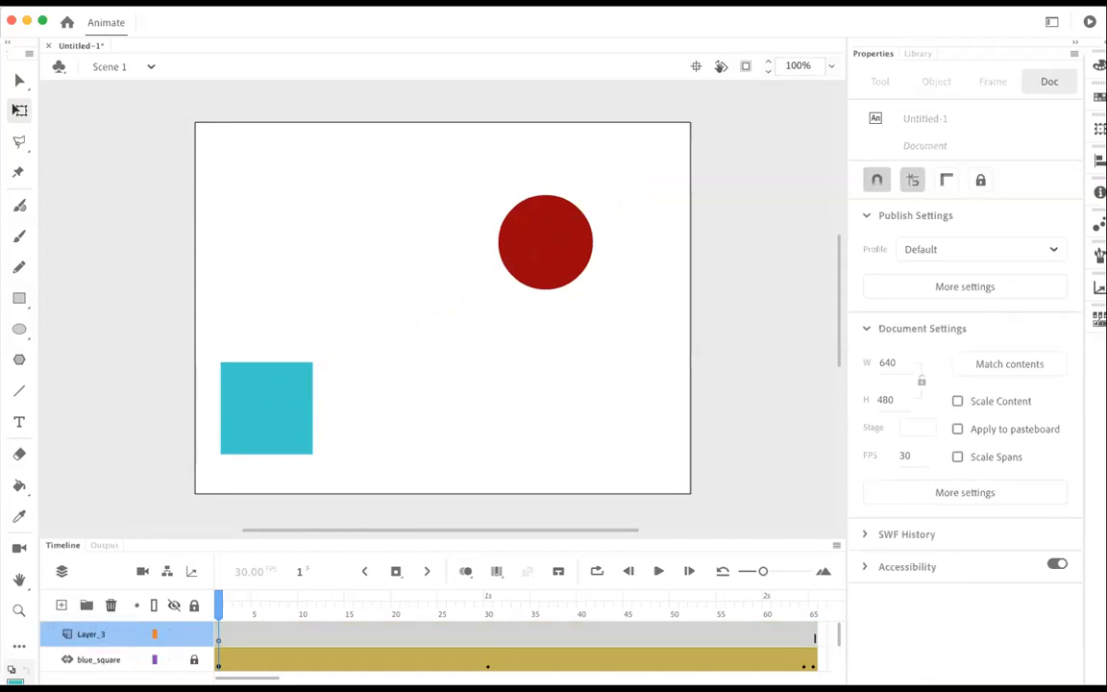
click(14, 681)
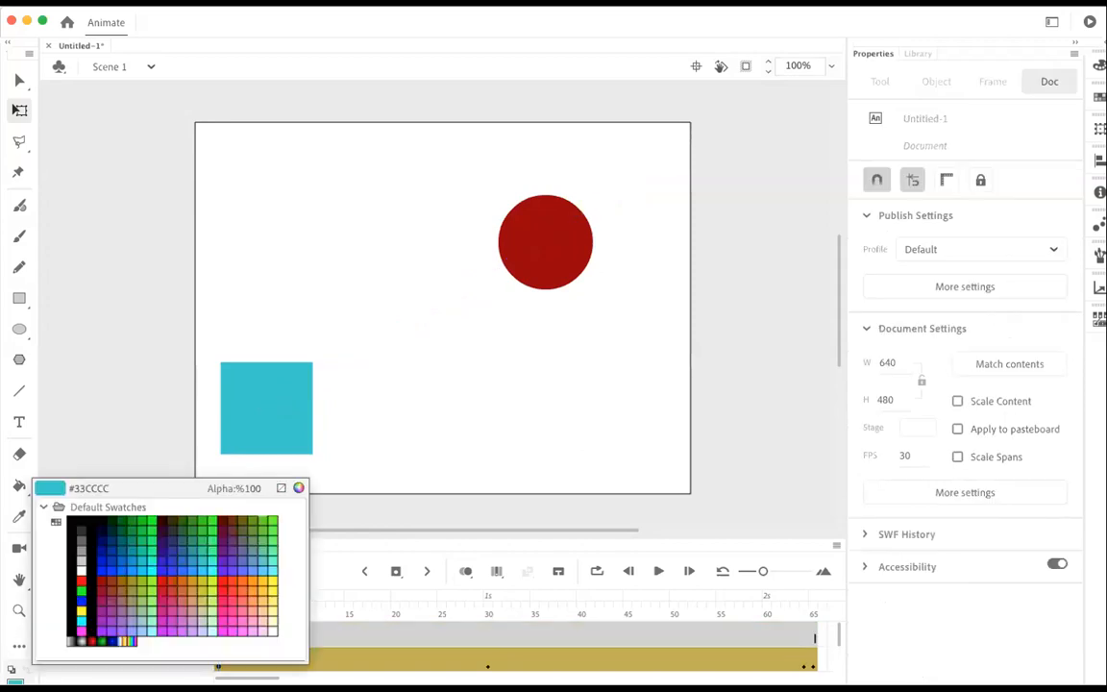
click(165, 553)
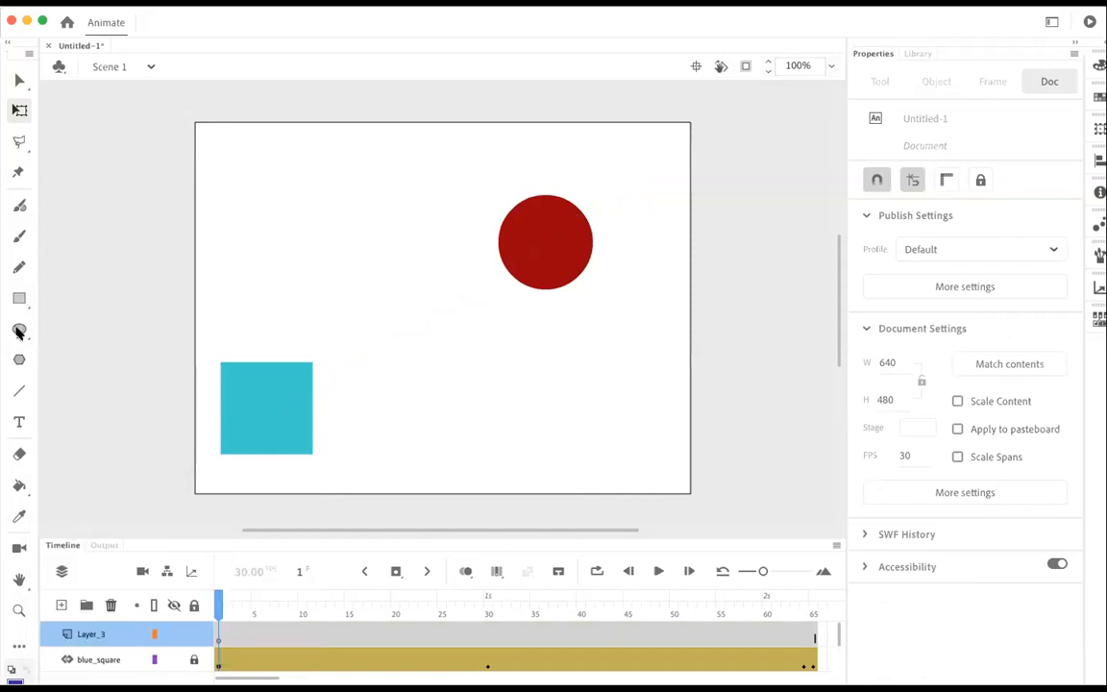
click(18, 330)
mouse_move(368, 247)
mouse_down()
mouse_move(490, 388)
mouse_move(568, 456)
mouse_up()
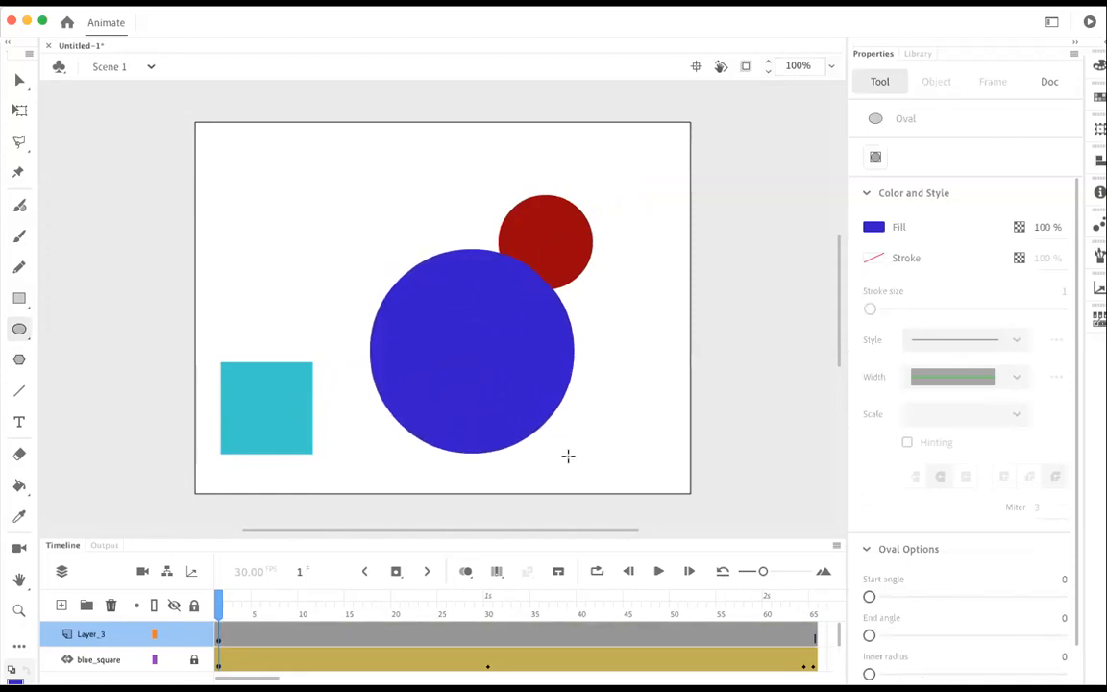
Step: Create a motion tween on the blue circle's layer and move the circle to the stage's upper-left edge at frame 33
right_click(554, 630)
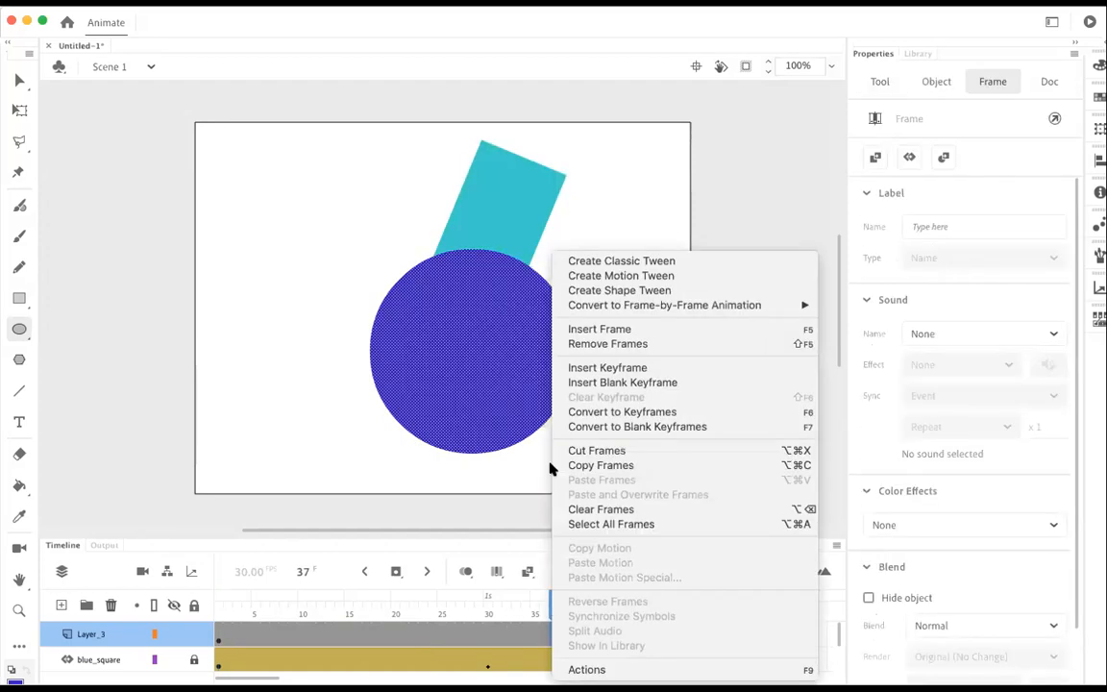
click(606, 277)
click(661, 608)
drag(726, 607, 813, 603)
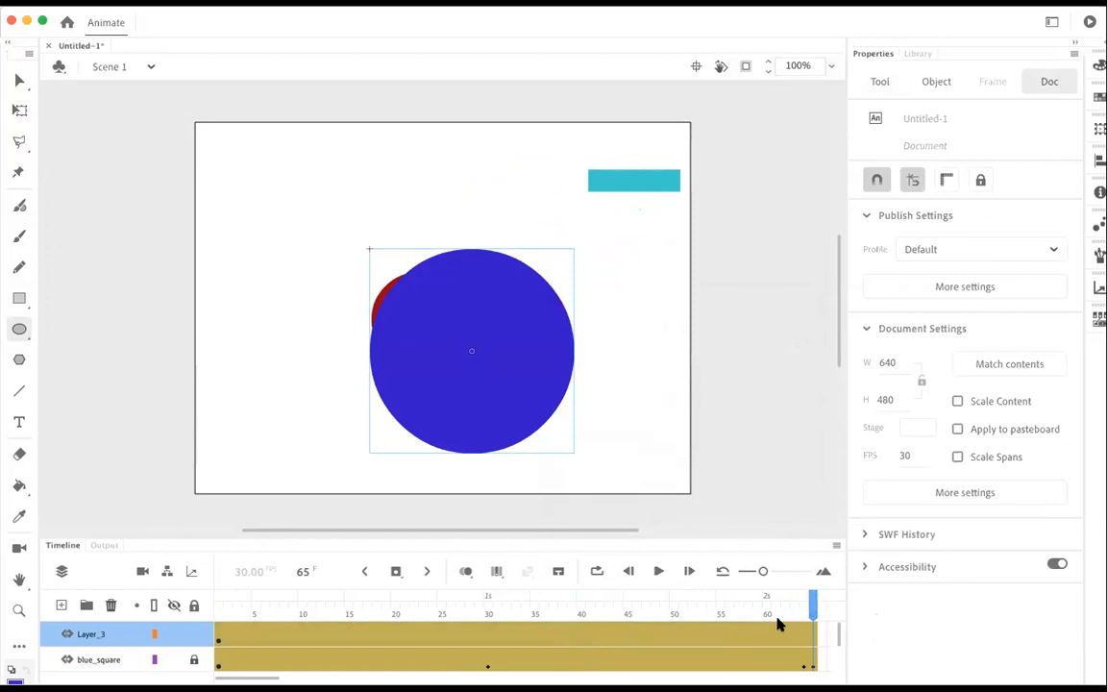
drag(813, 603, 516, 606)
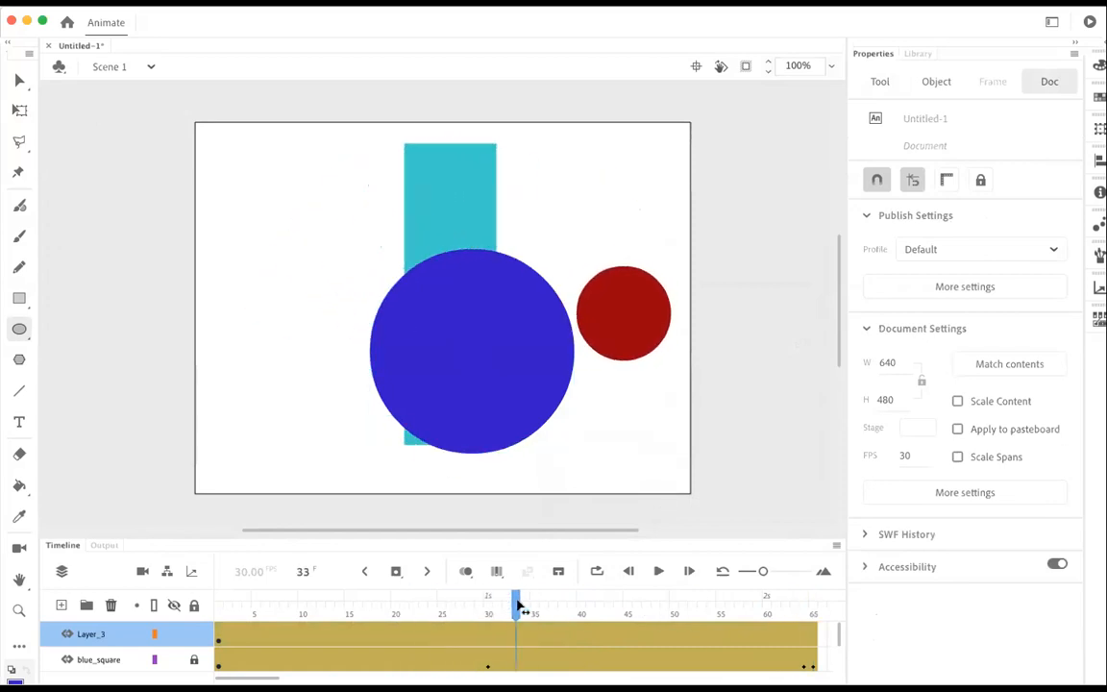
key(v)
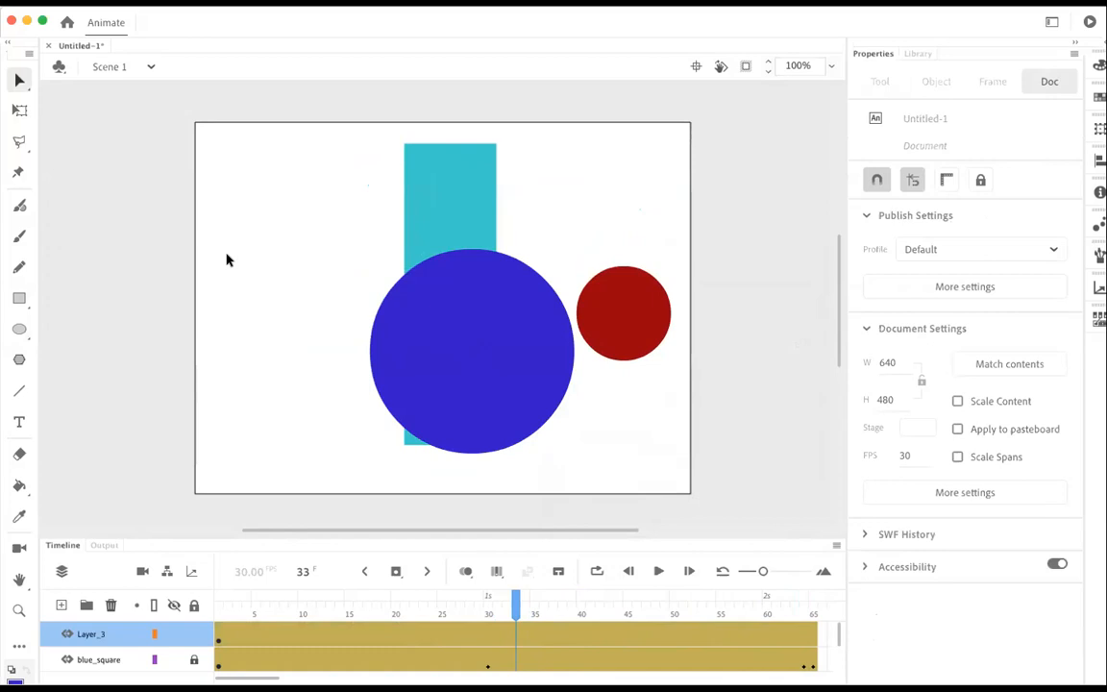
drag(537, 352, 324, 258)
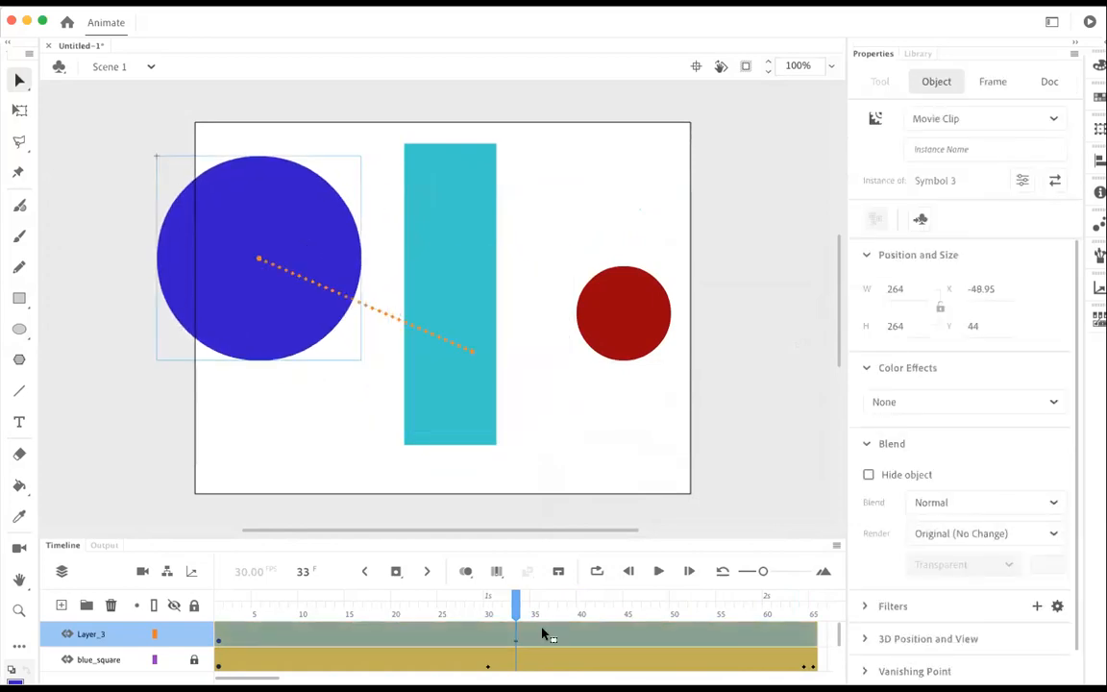
Step: Move the blue circle to the stage's lower-left corner at frame 46
drag(516, 605, 636, 606)
click(348, 438)
drag(272, 341, 305, 480)
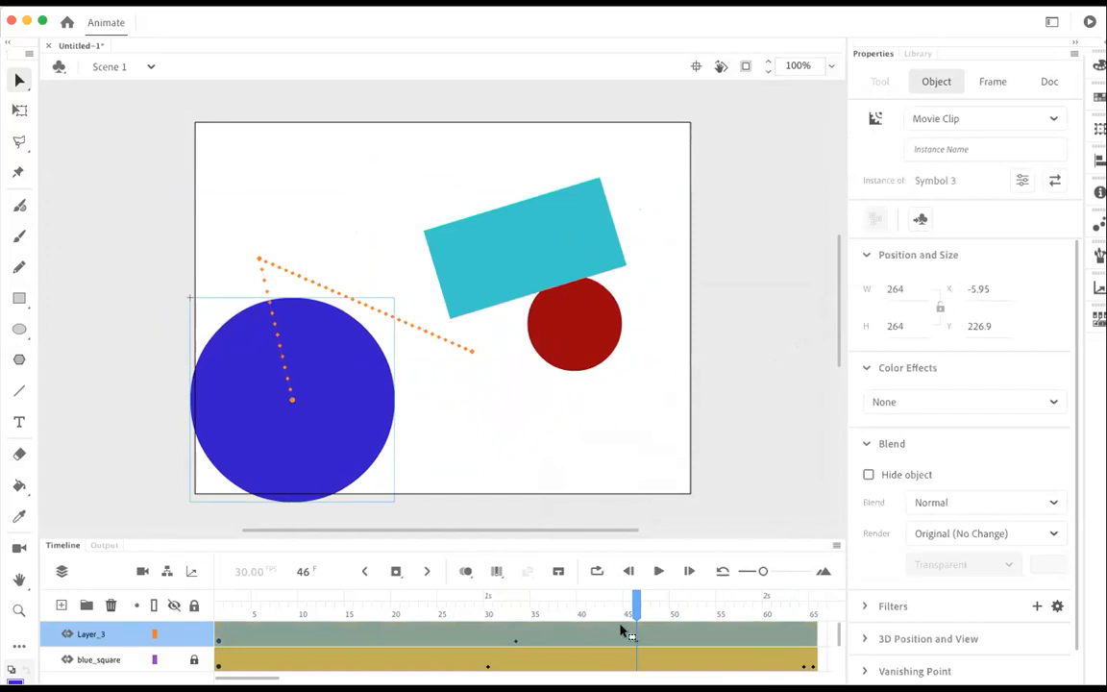
Step: Move the blue circle to the stage's upper-right area at frame 65 and test the movie
drag(643, 605, 836, 623)
scroll(374, 629, left, 5)
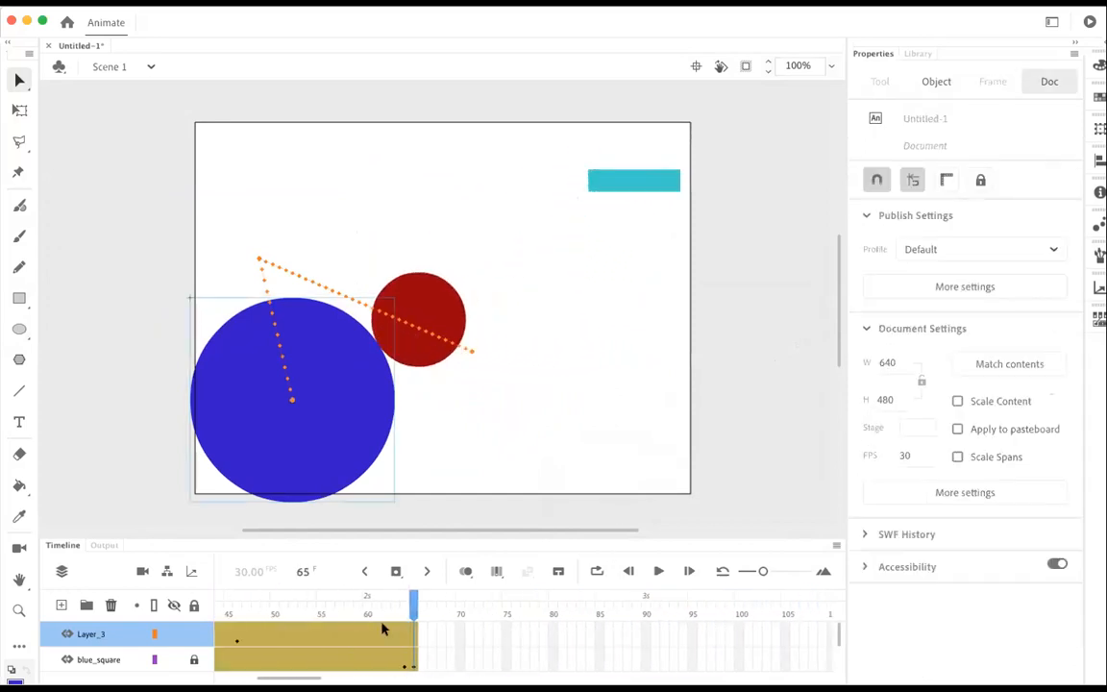
drag(339, 465, 632, 338)
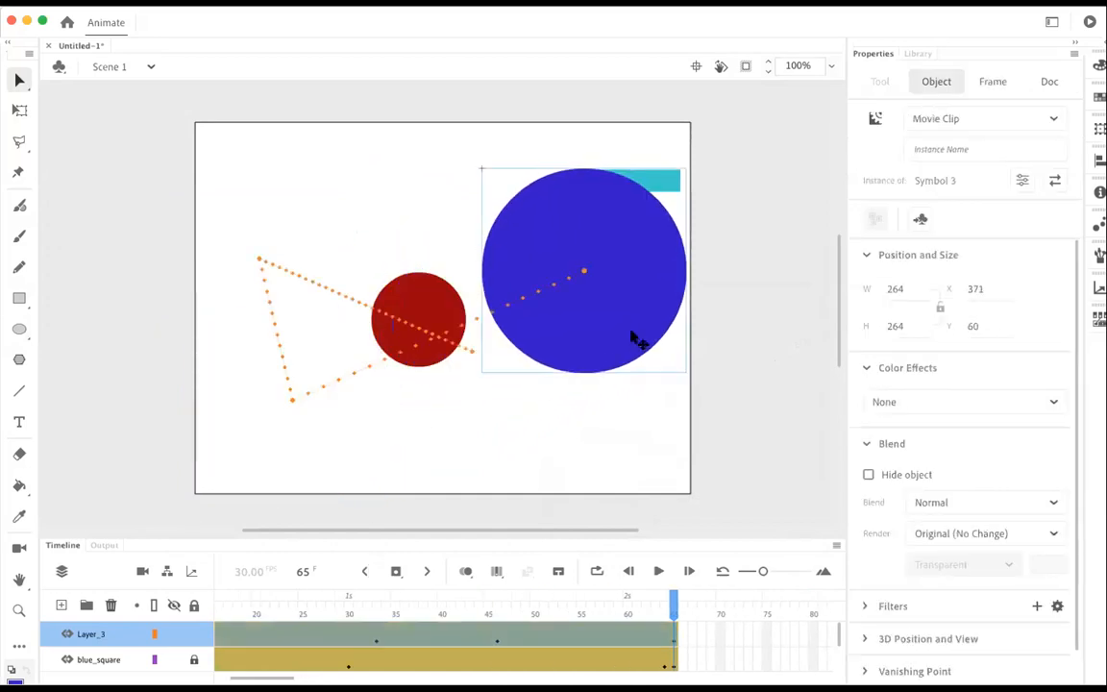
key(super+Return)
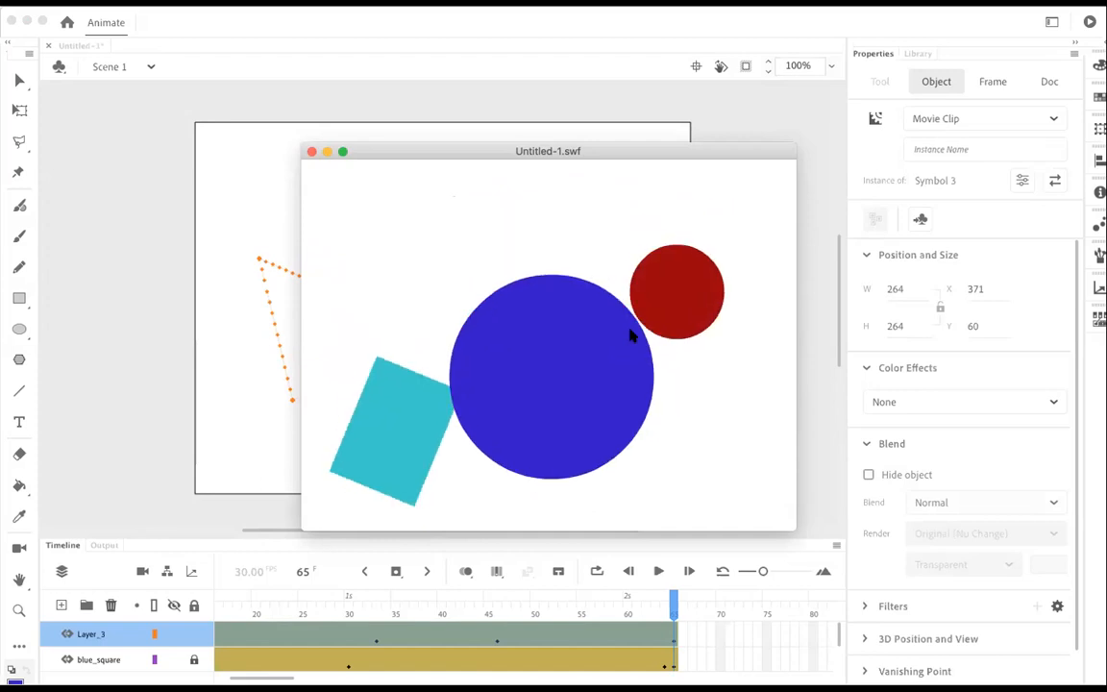
click(311, 153)
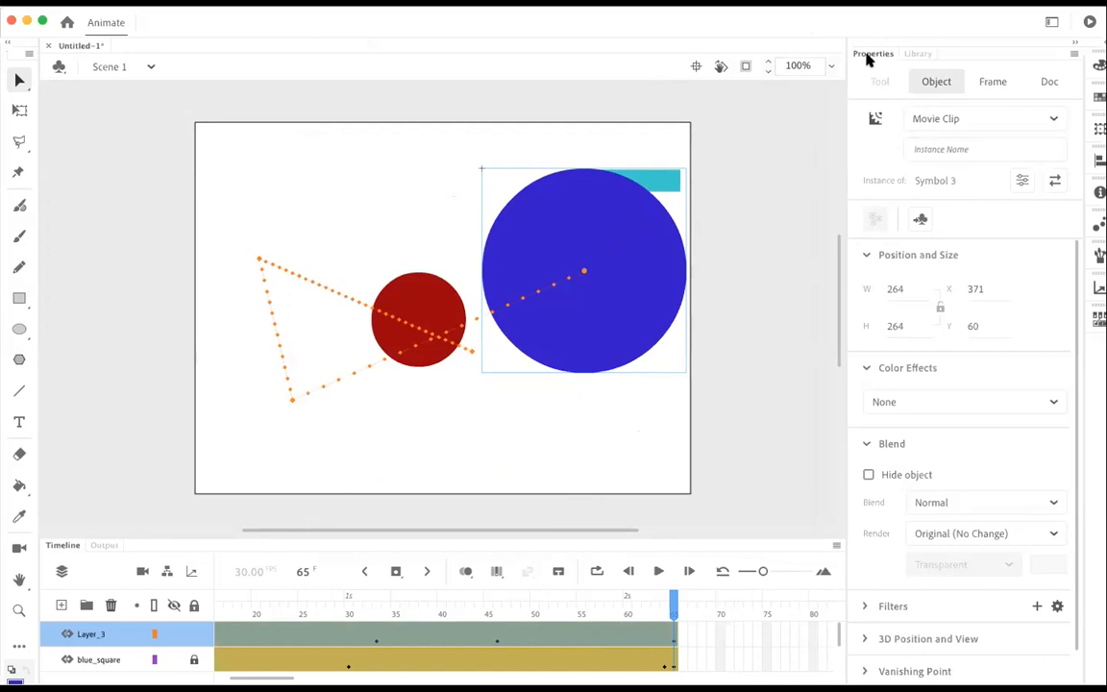
Step: Move the playhead to frame 41 and apply a Brightness color effect to the blue circle
click(626, 637)
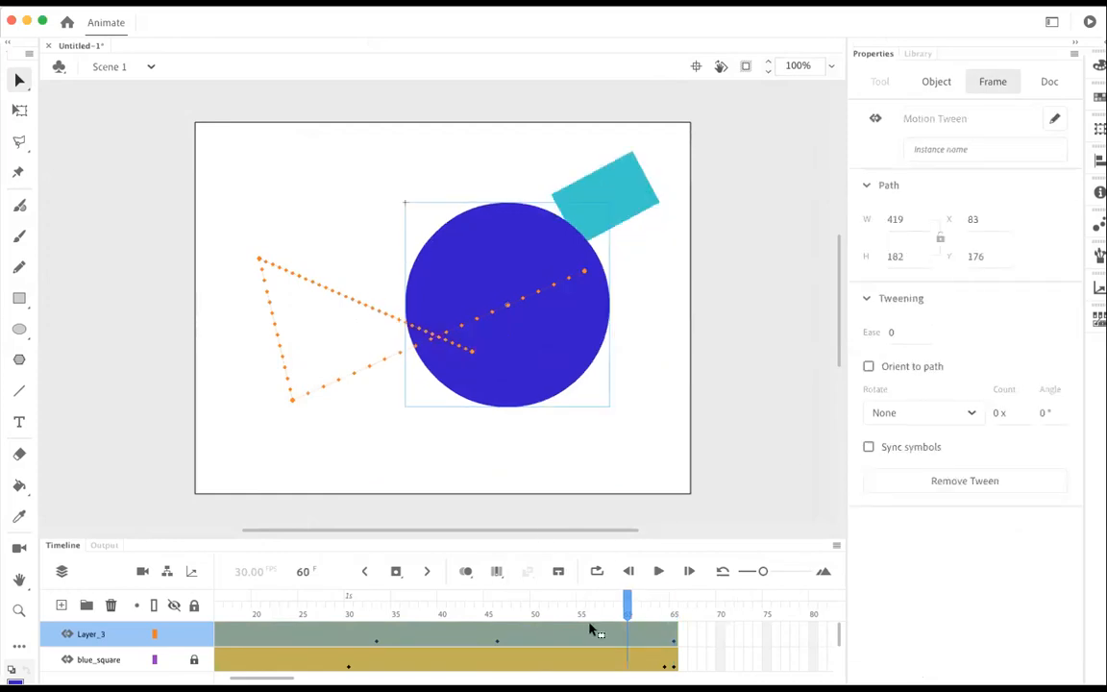
click(563, 332)
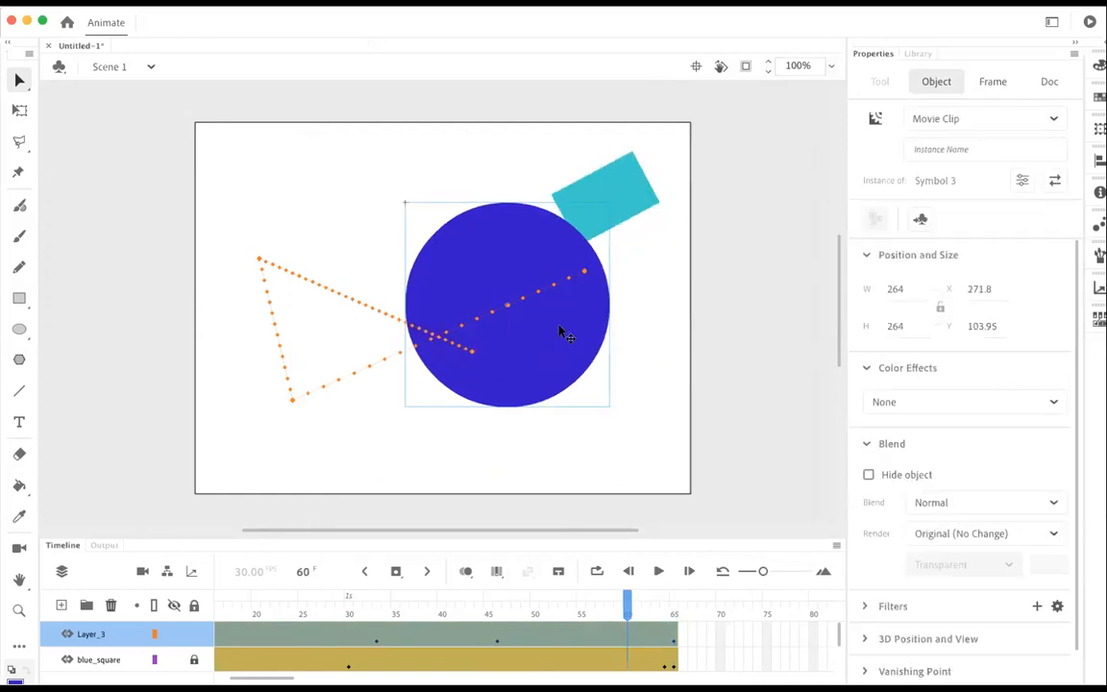
drag(627, 606, 452, 604)
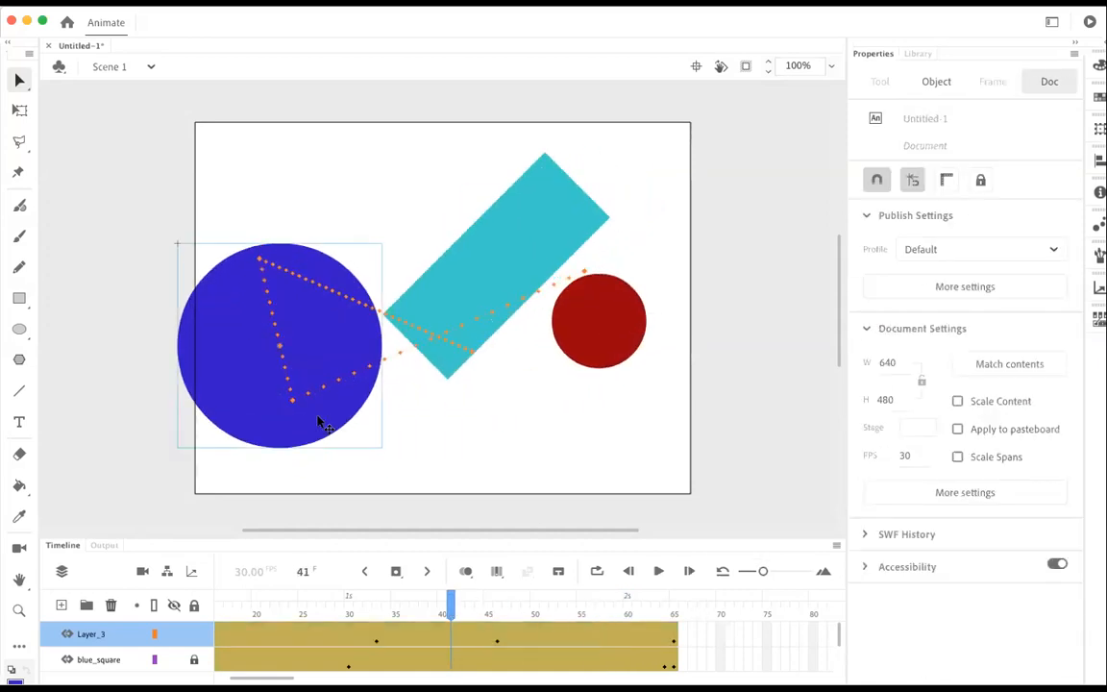
click(288, 376)
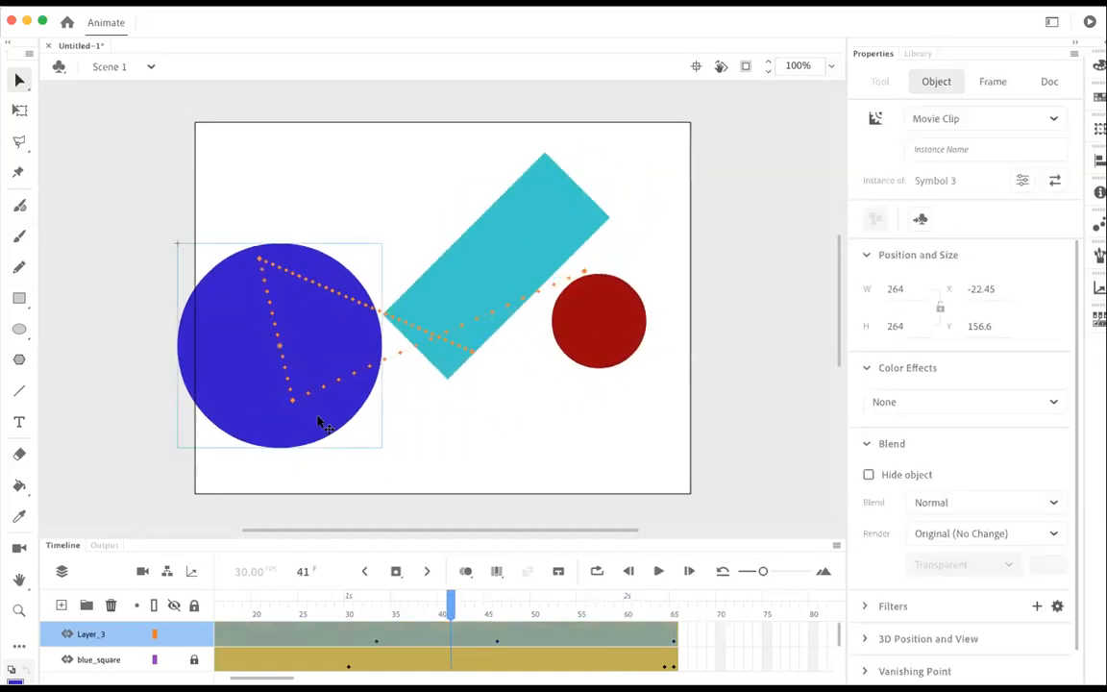
click(939, 398)
click(909, 460)
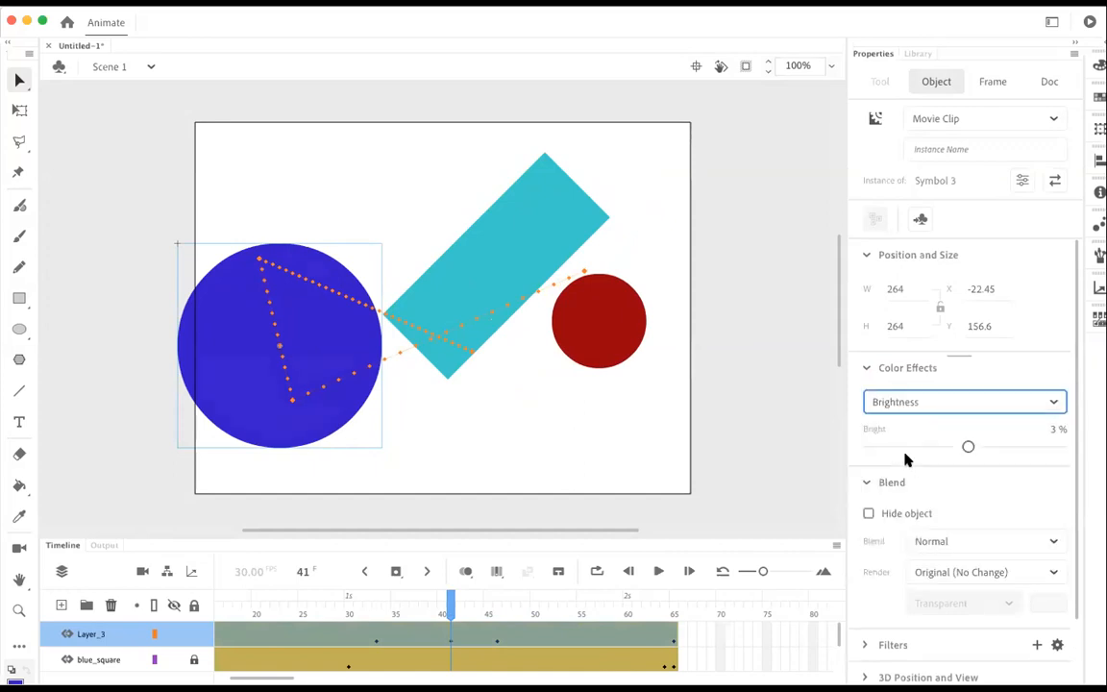
mouse_move(964, 446)
mouse_down()
mouse_move(874, 449)
mouse_move(994, 447)
mouse_move(968, 452)
mouse_up()
Step: Try a 56% Tint color effect on the blue circle with red 31, green 108 and blue 255
click(949, 404)
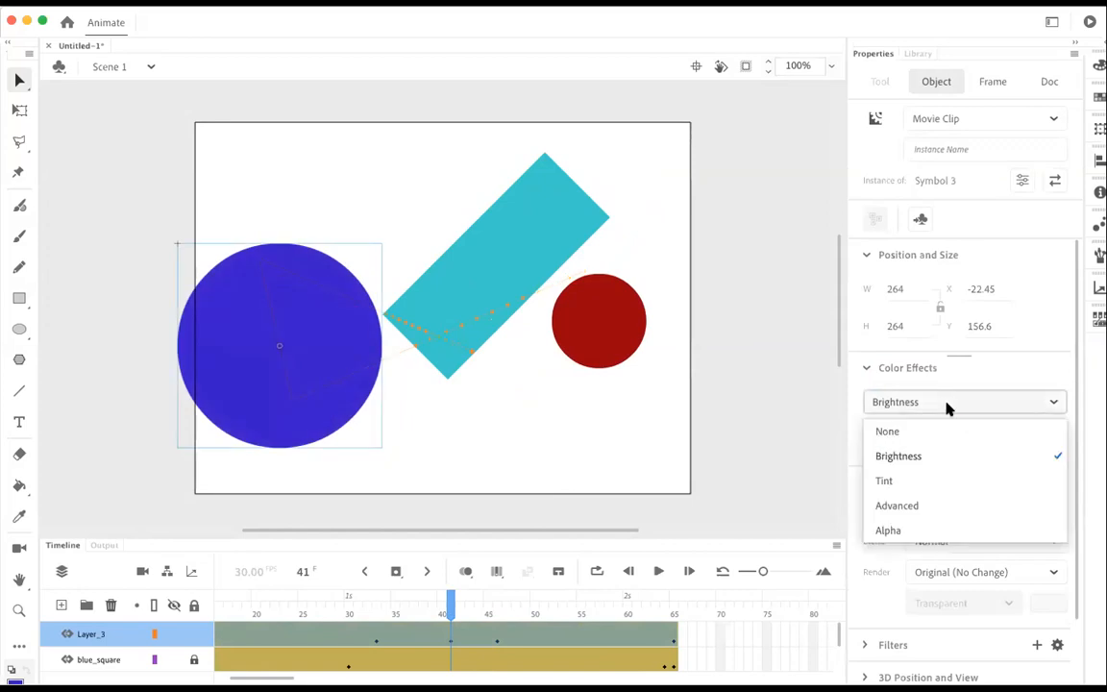
click(913, 490)
mouse_move(895, 480)
mouse_down()
mouse_move(1057, 465)
mouse_move(895, 479)
mouse_up()
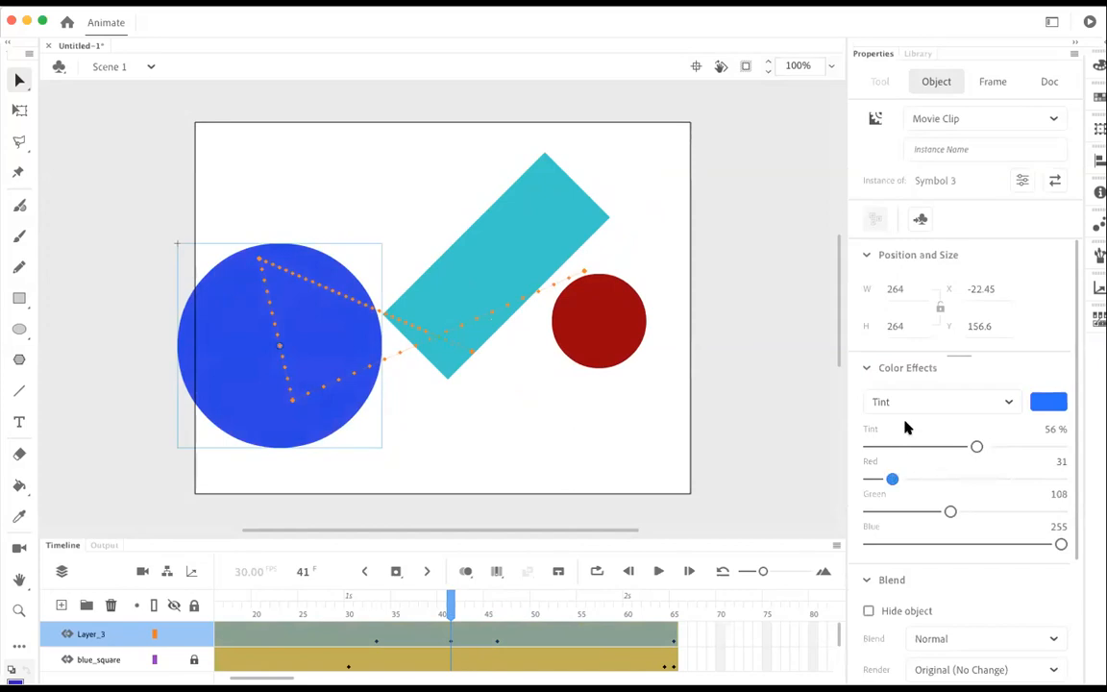
Step: Try the Advanced color effect with a changed alpha on the circle, and switch the effect to Alpha
click(903, 404)
click(880, 506)
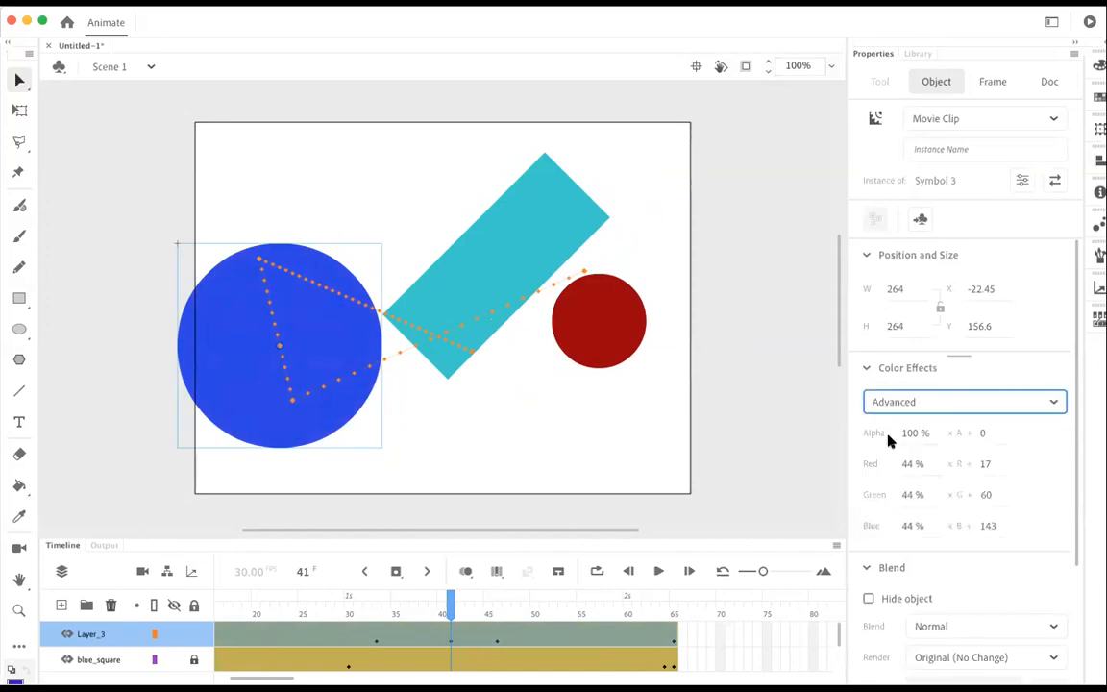
drag(906, 440, 929, 435)
click(954, 400)
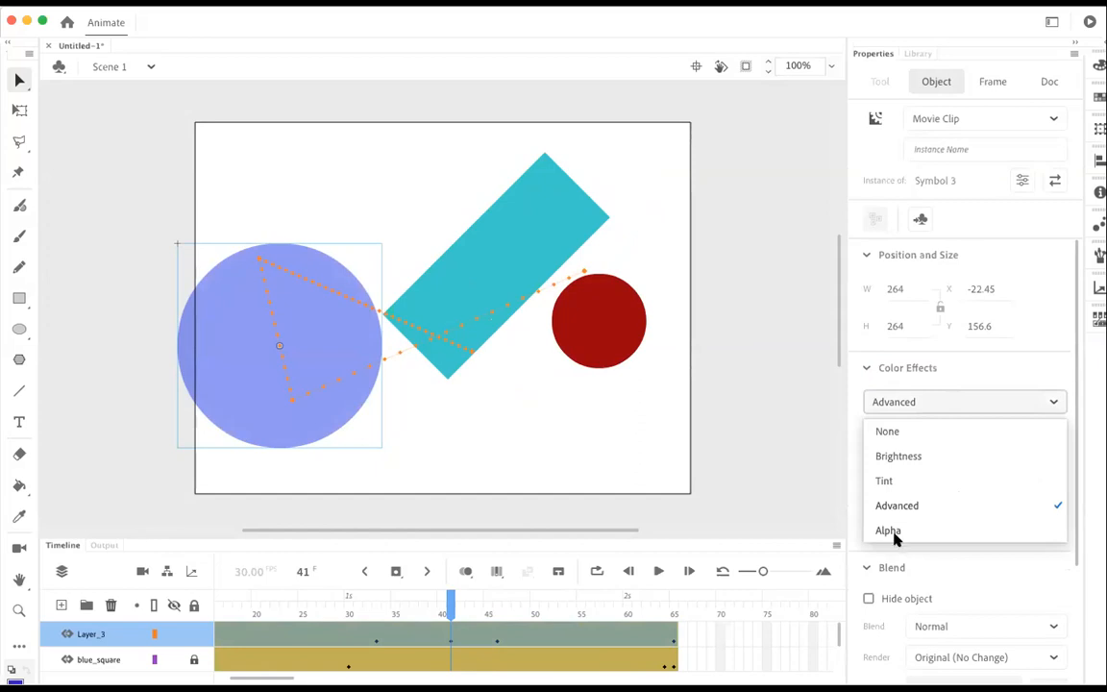
click(894, 530)
Step: Give the circle at frame 41 an Advanced color effect with alpha 35%, green -99% and blue -98%
click(906, 405)
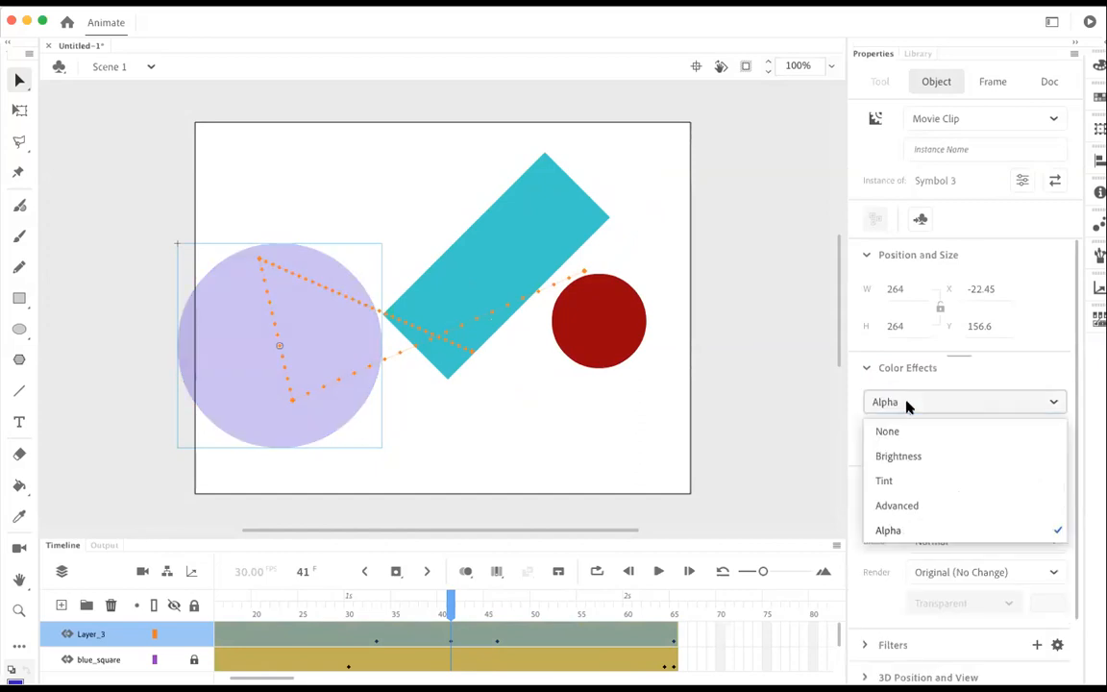
click(887, 505)
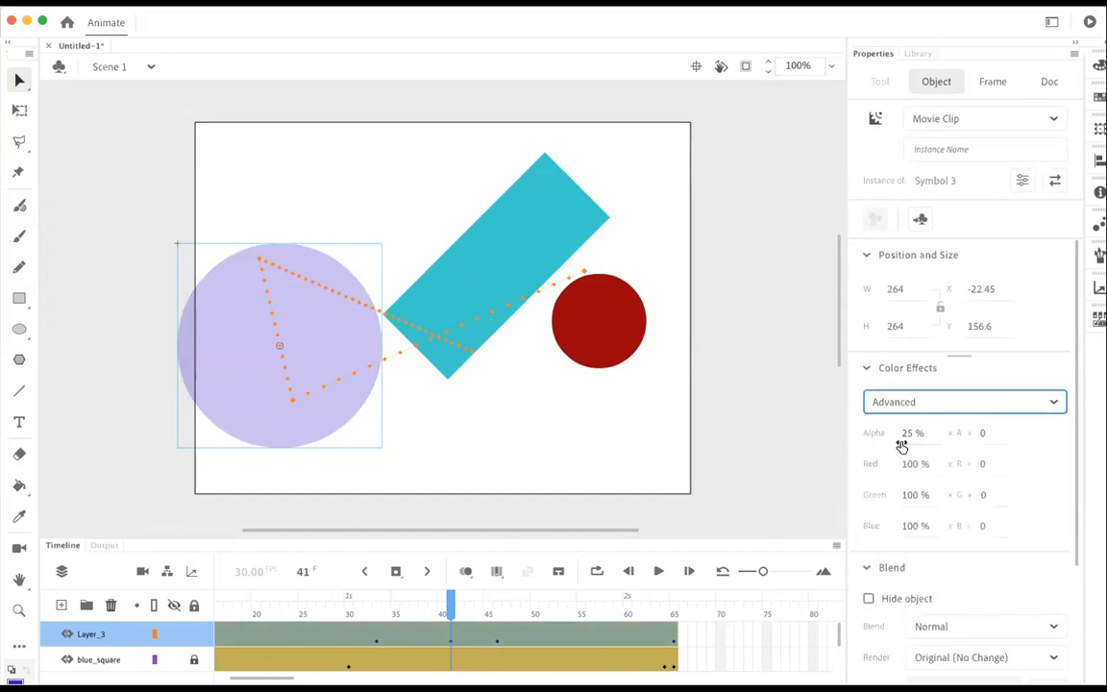
drag(907, 435, 1011, 470)
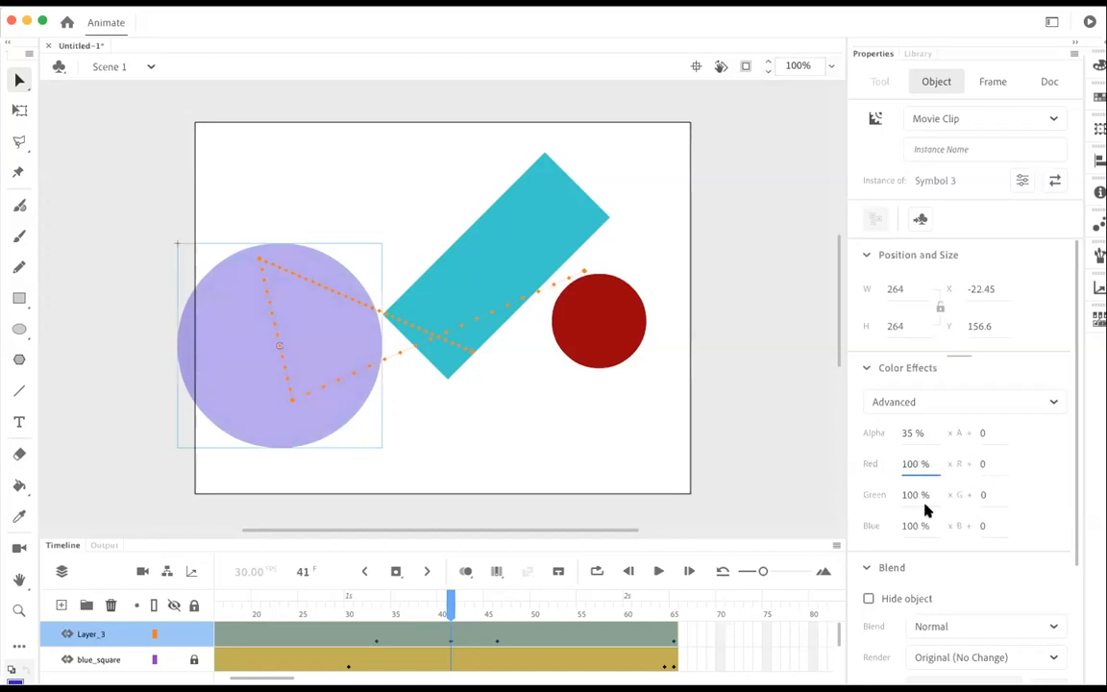
drag(912, 524, 756, 529)
drag(919, 494, 717, 490)
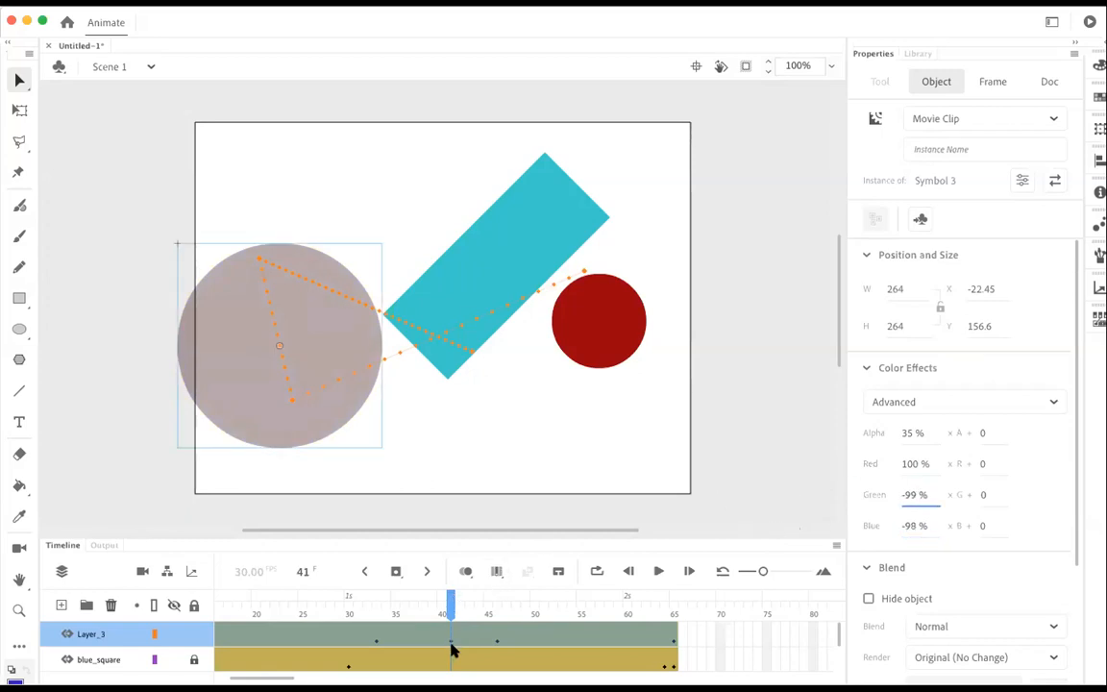
Step: At frame 62, set the large circle's Advanced color effect to alpha 66%, green 100% and blue 88%, and test the movie
drag(449, 610, 649, 624)
click(588, 316)
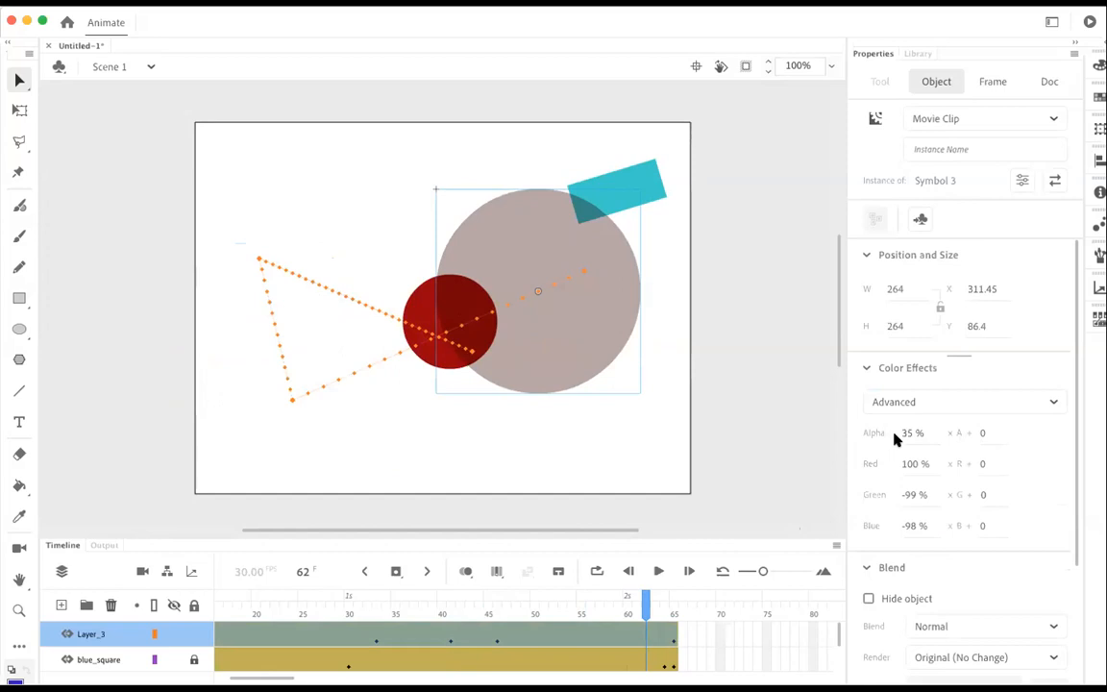
drag(904, 438, 930, 437)
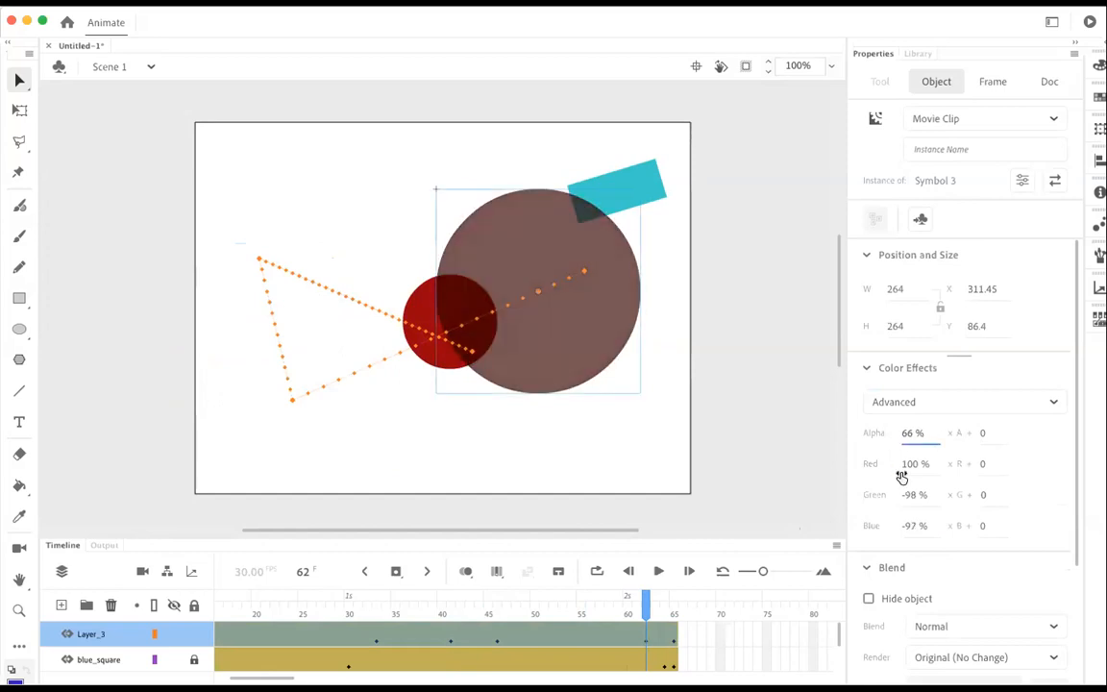
drag(906, 506, 1038, 497)
drag(904, 526, 1065, 546)
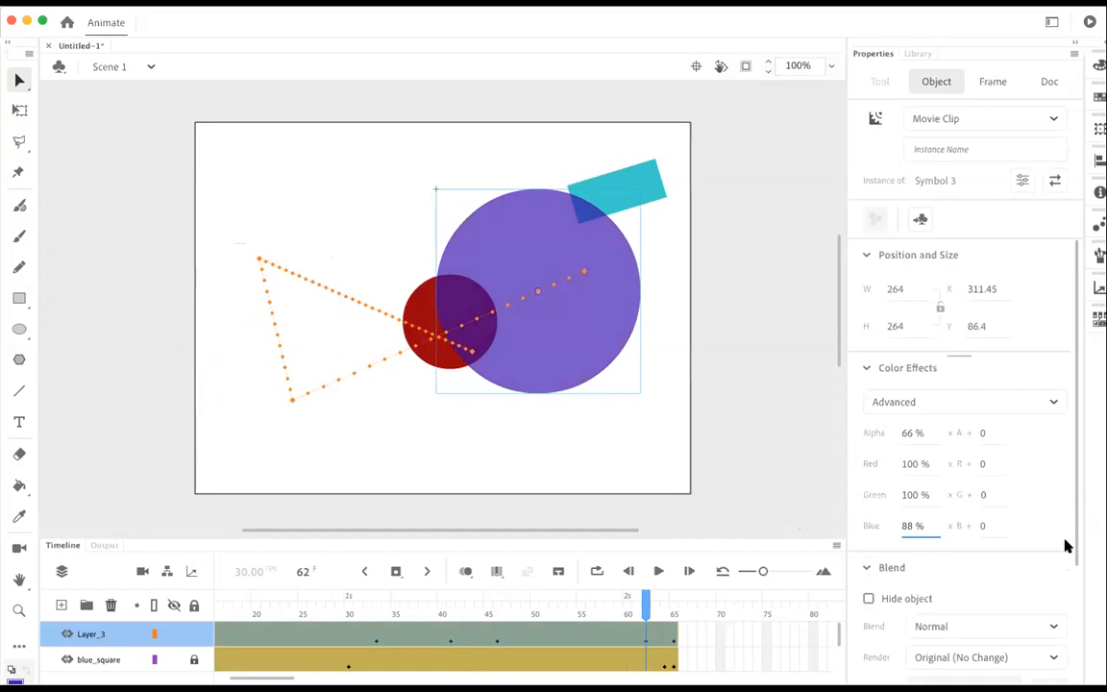
key(super+Return)
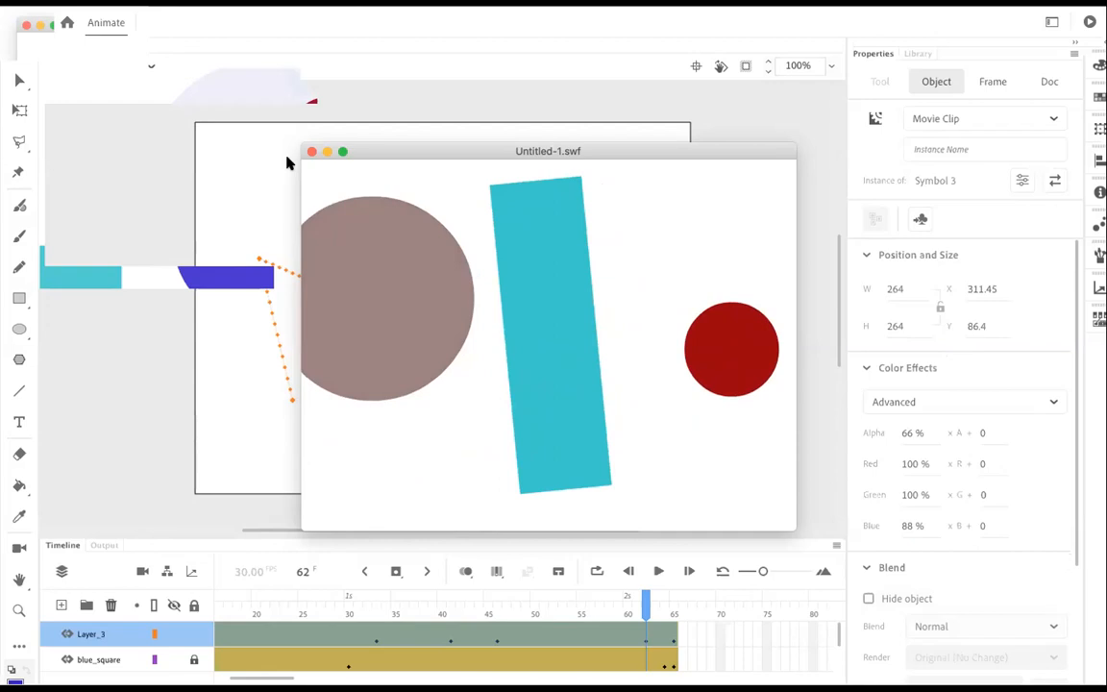
click(311, 152)
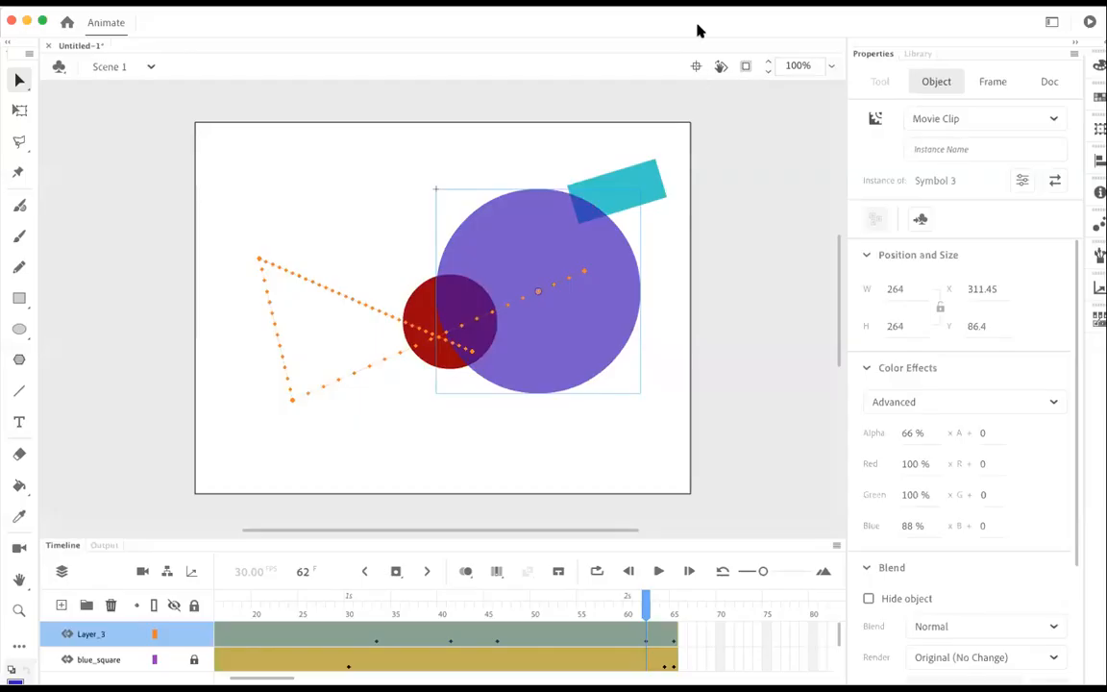
Step: Rename the large circle's layer as Circle_Color_Change
double_click(93, 631)
text(Circle)
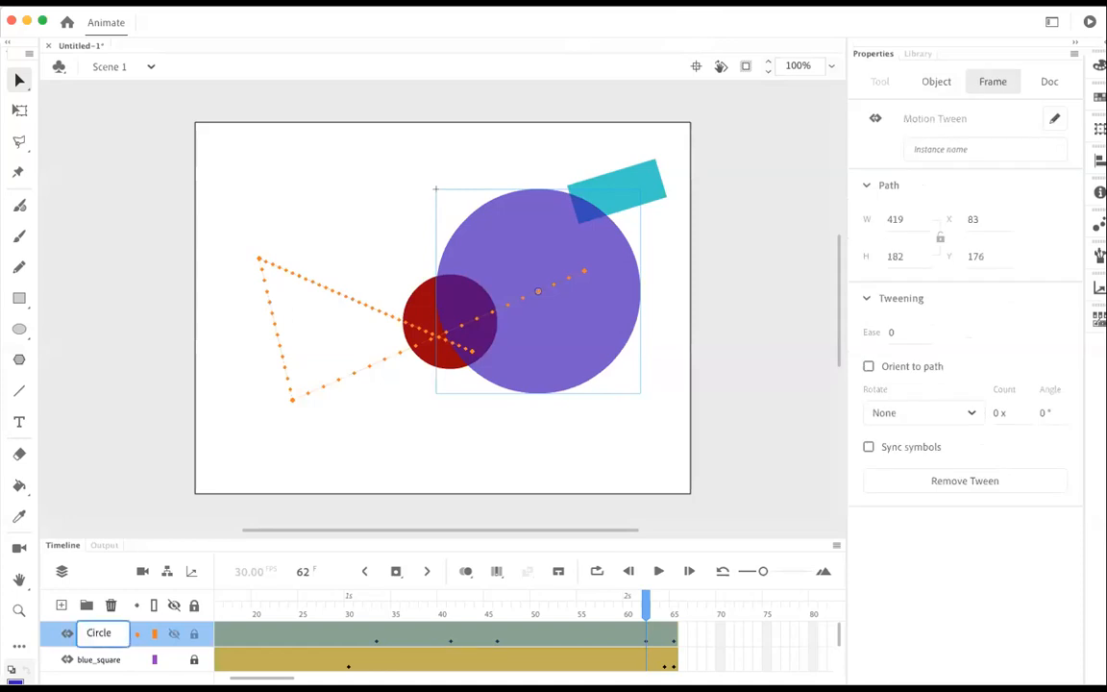
text(_Color)
text(_Chang)
text(e)
click(761, 431)
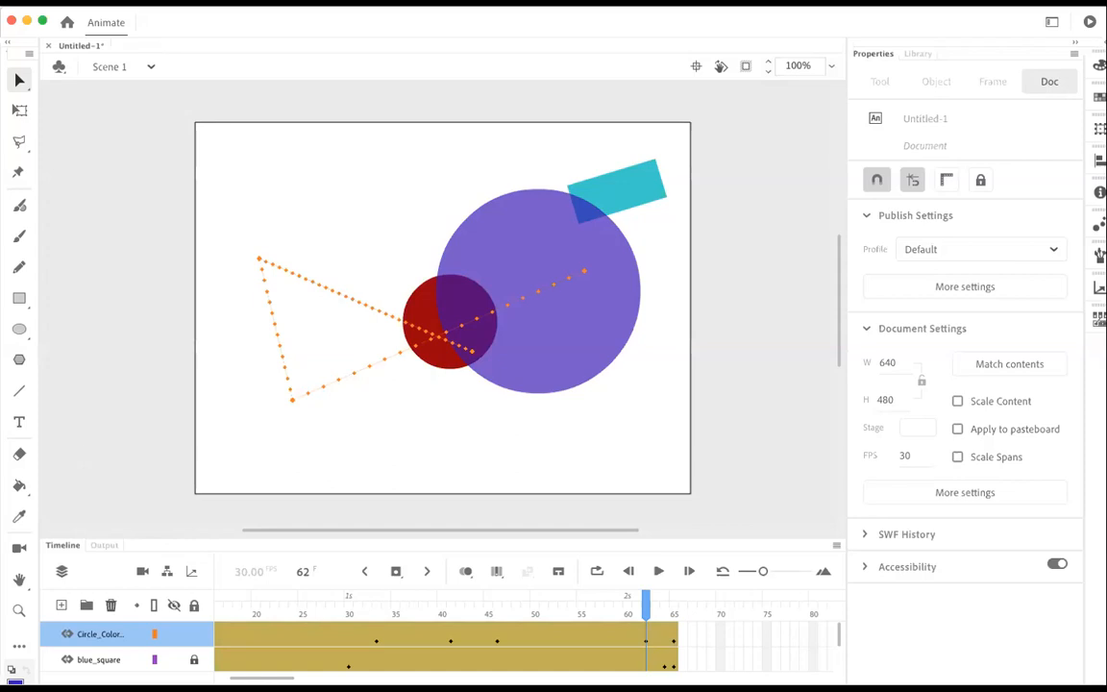
click(502, 346)
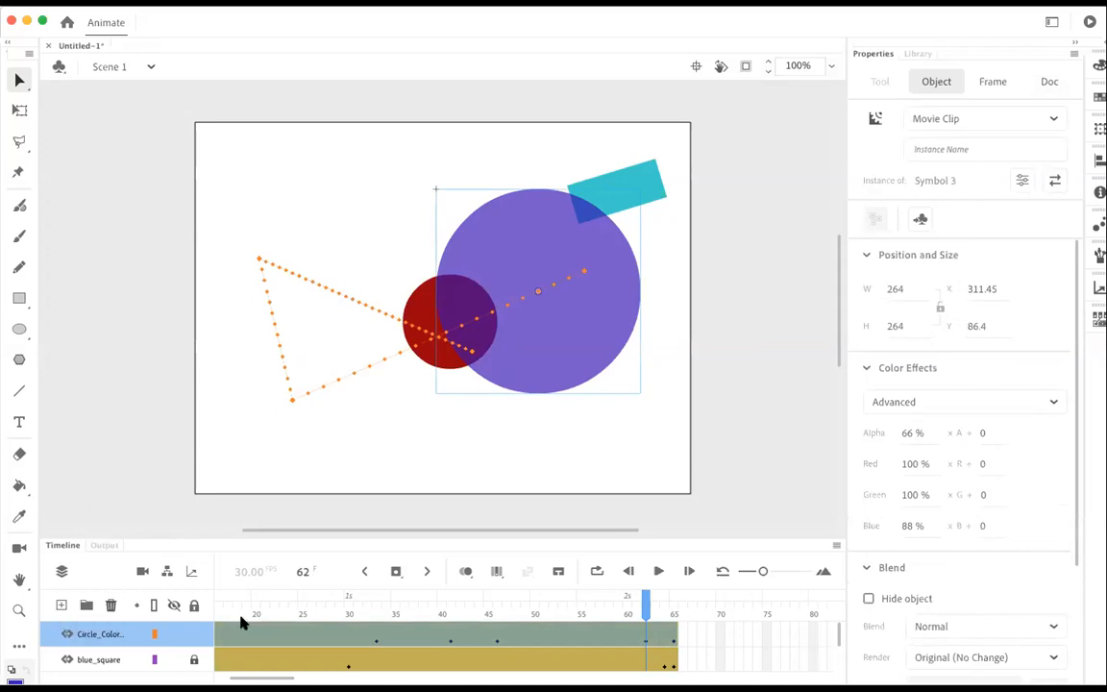
Step: Add a new layer above the circle's layer and name it Background
click(60, 605)
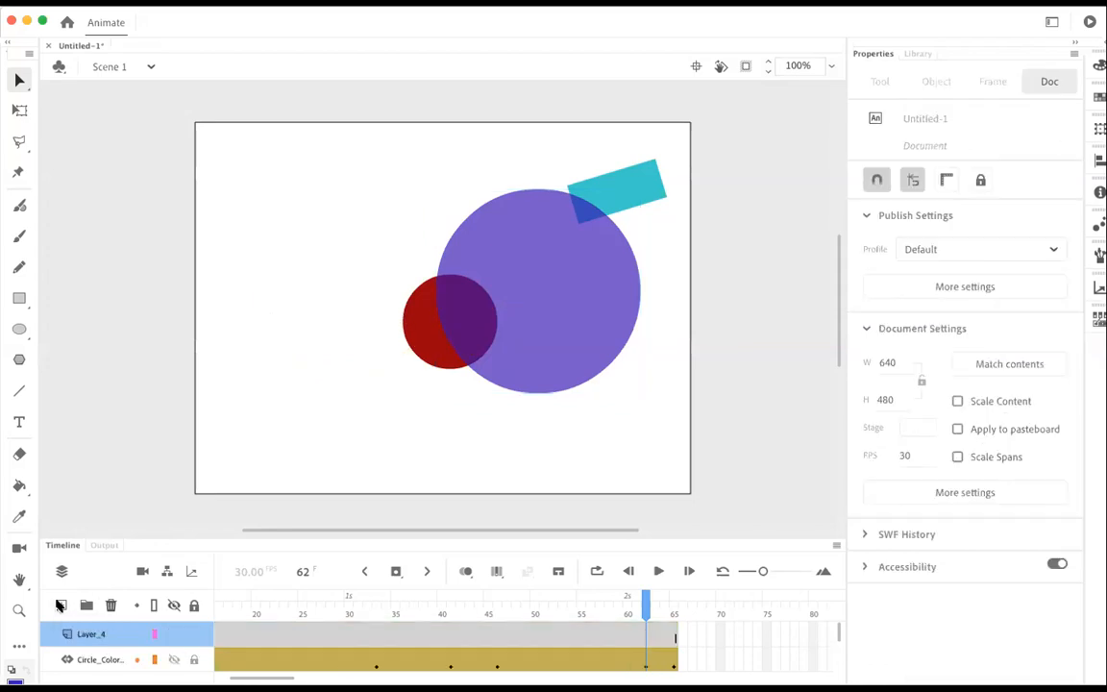
double_click(95, 634)
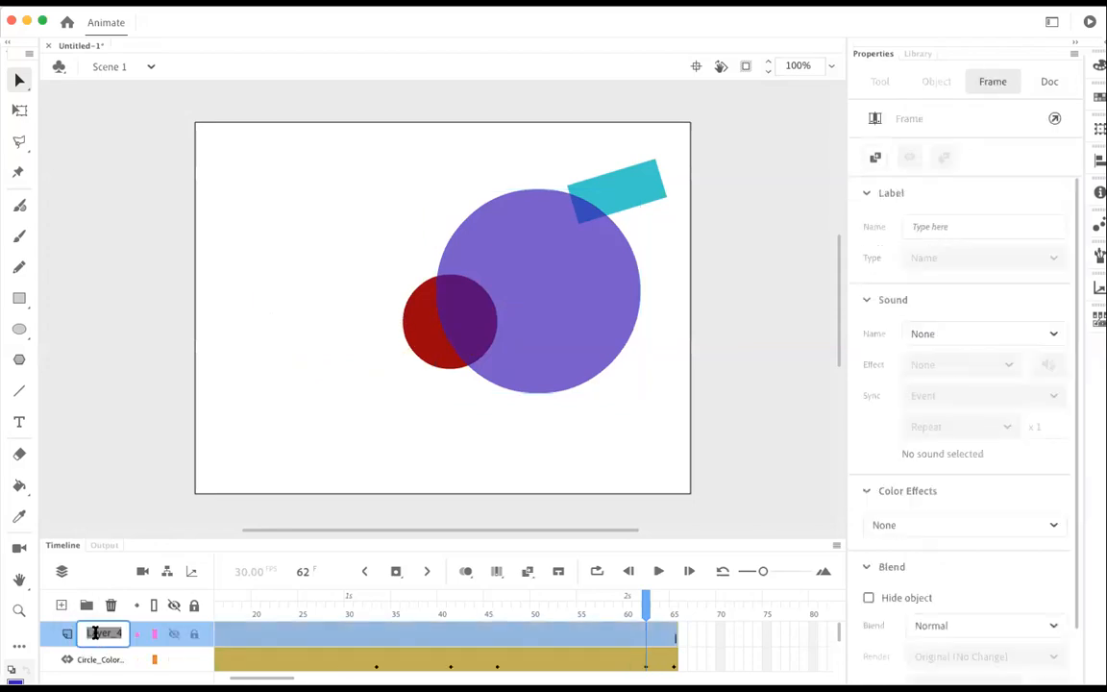
text(B)
text(round)
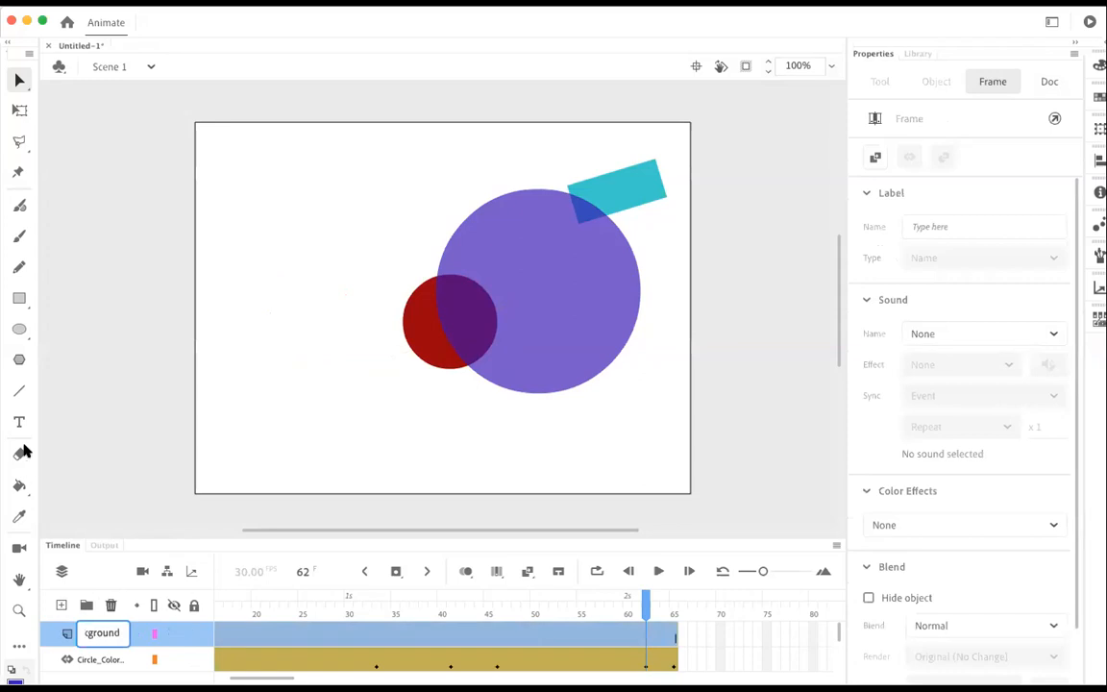
click(94, 430)
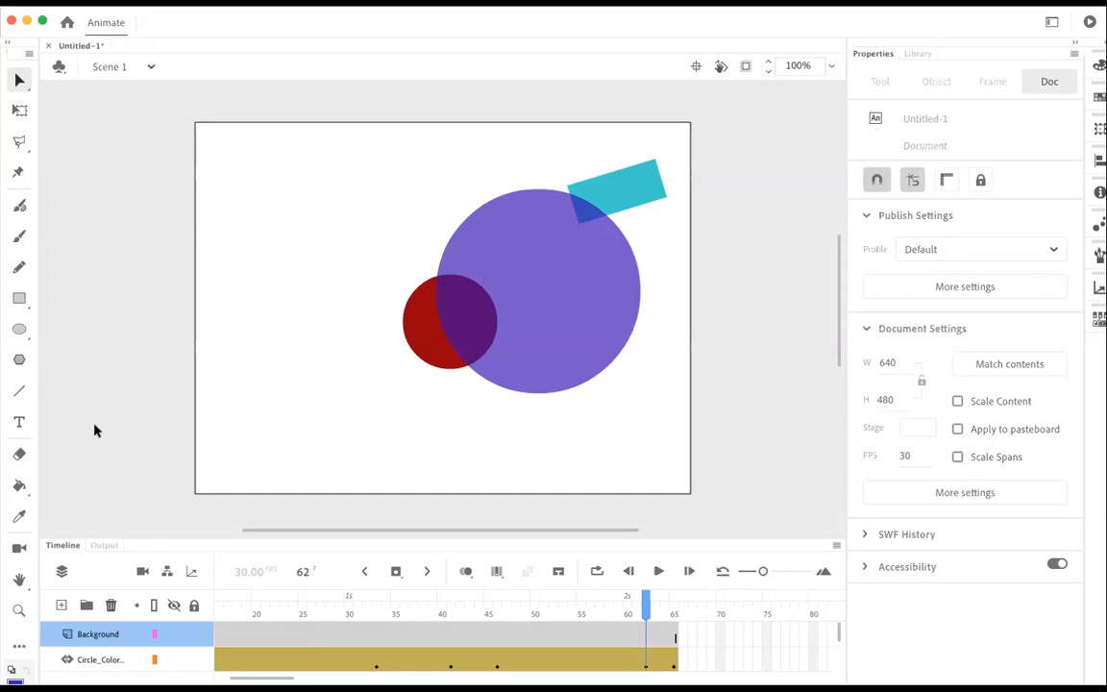
Step: Start an import to the library and browse the Desktop folder for an image file
click(104, 3)
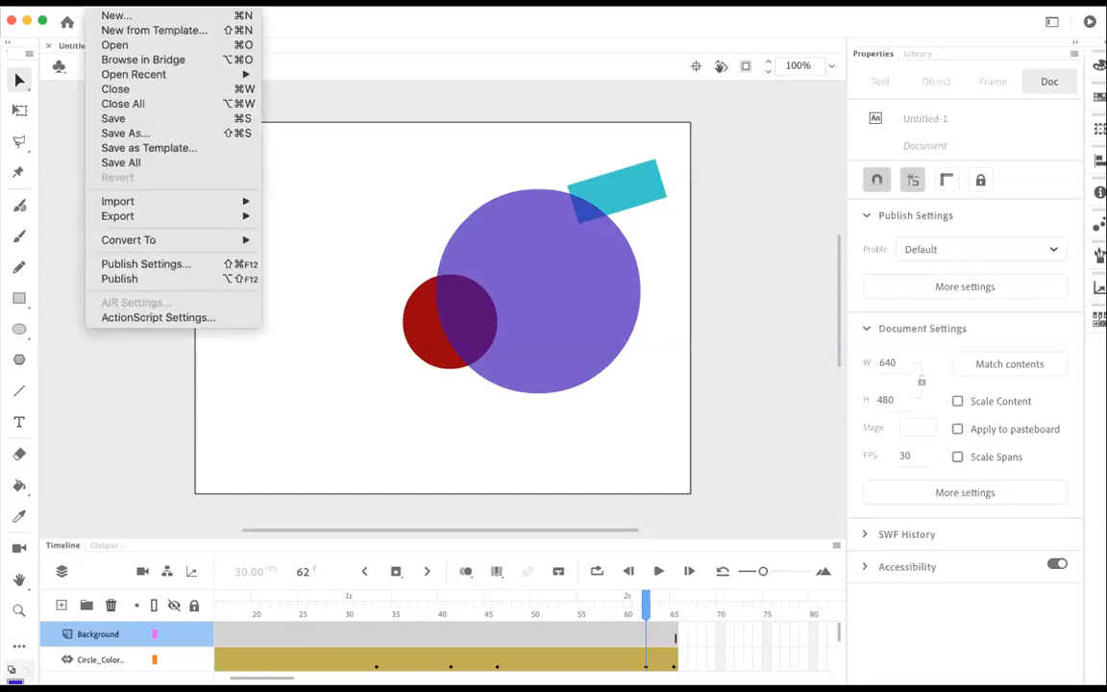
mouse_move(115, 201)
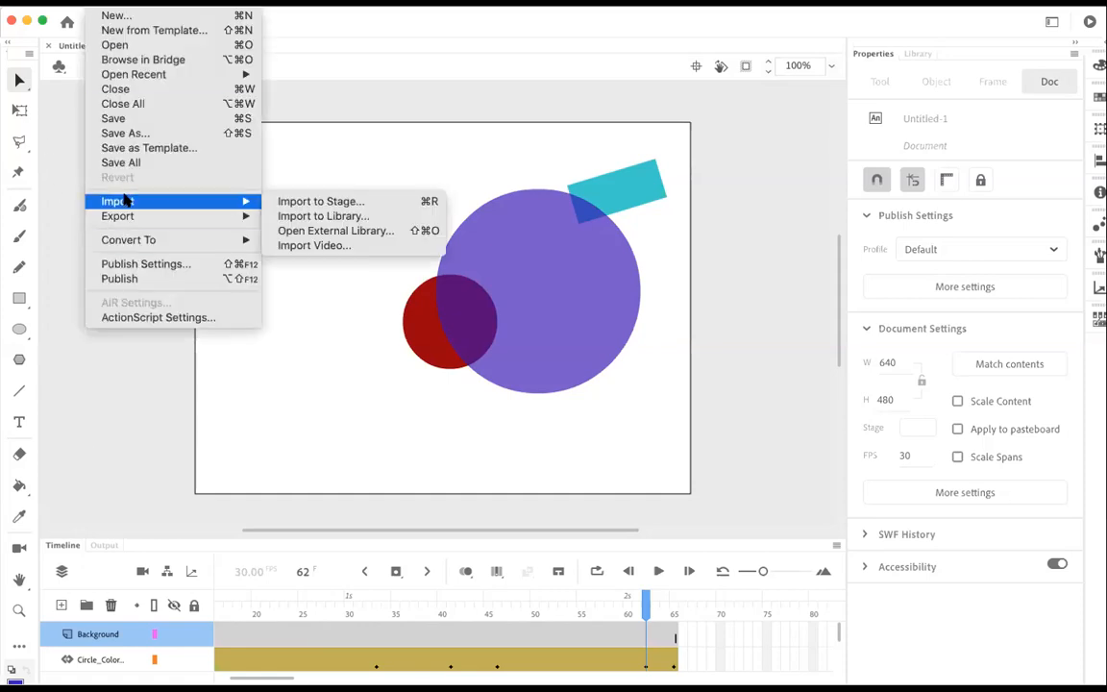
click(319, 220)
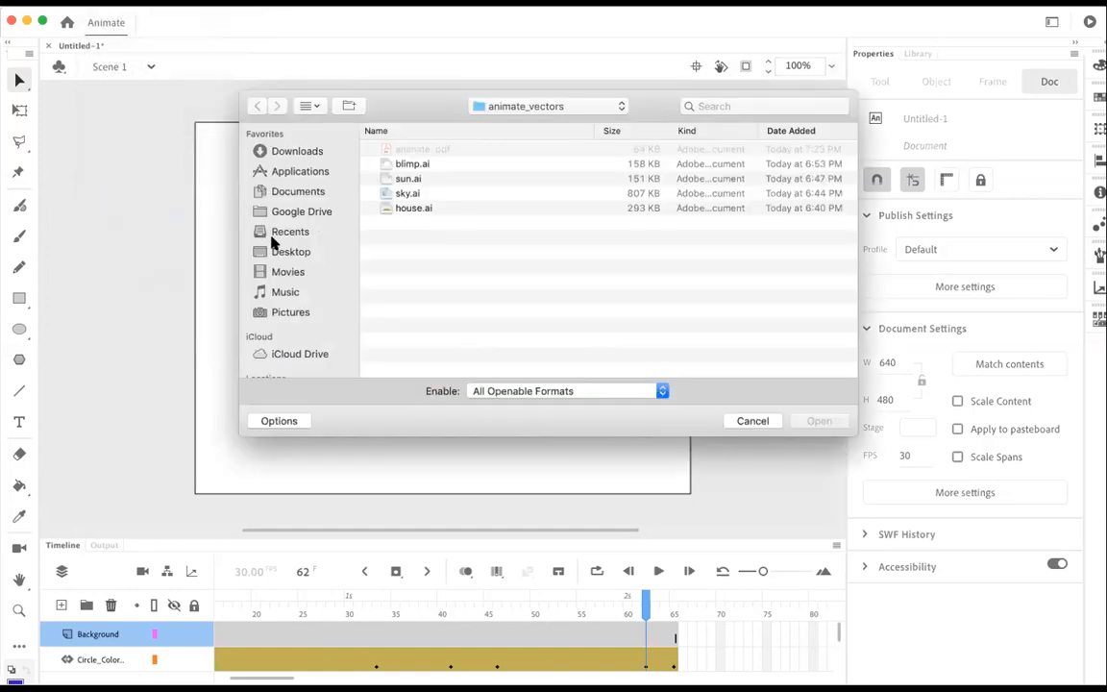
click(279, 250)
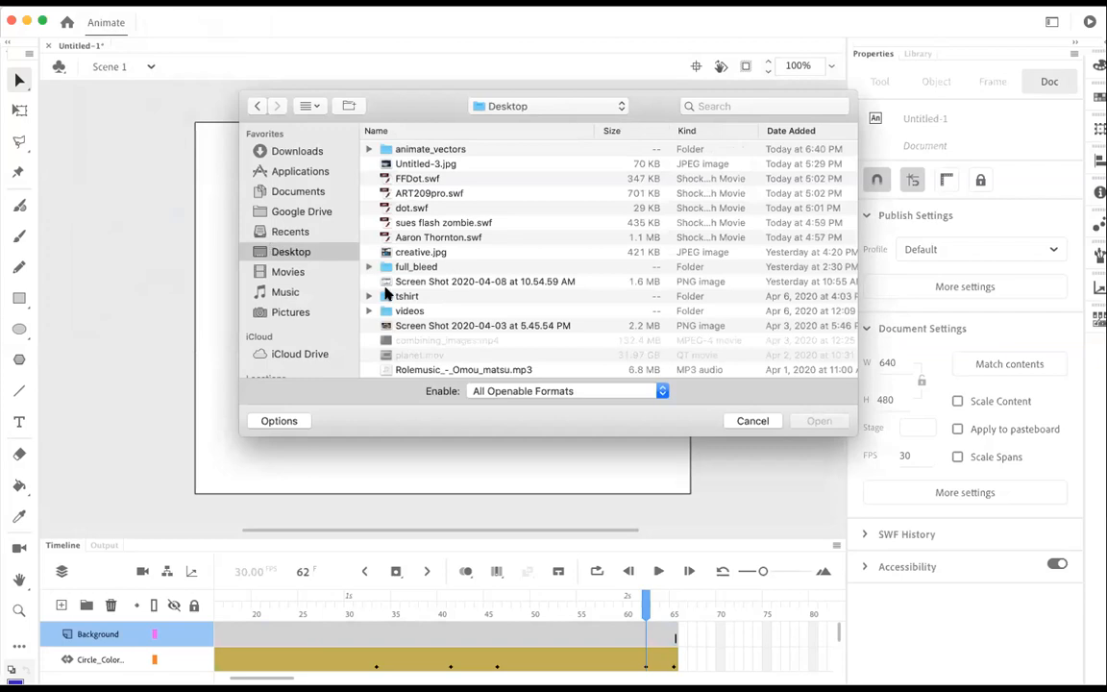
scroll(420, 255, down, 10)
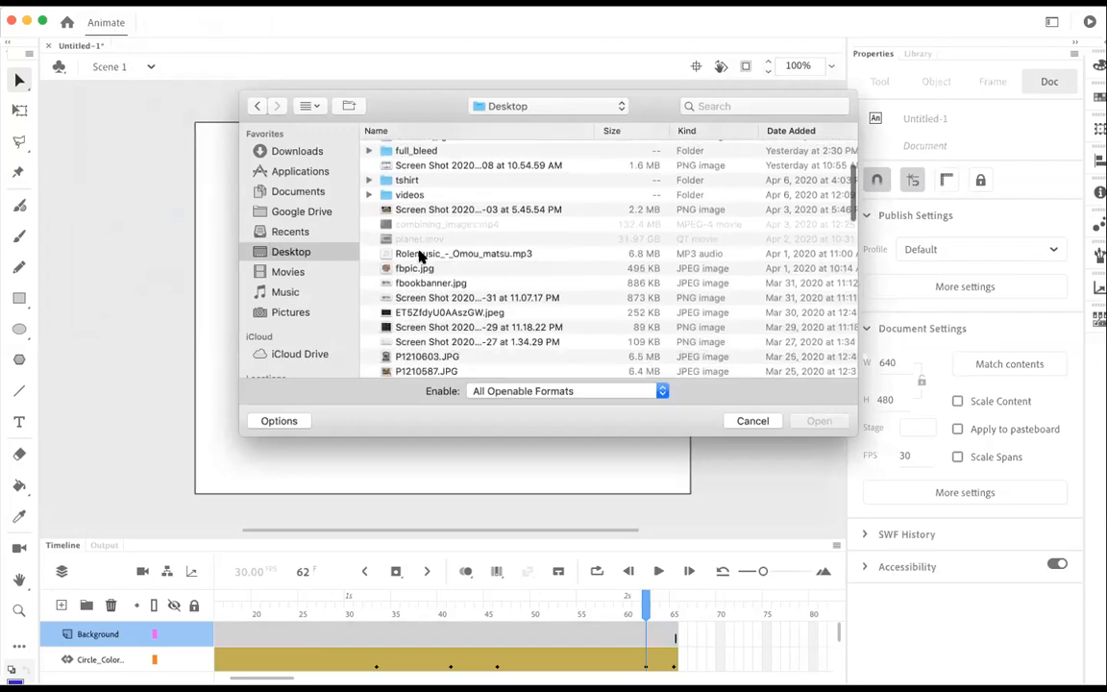
scroll(420, 255, down, 6)
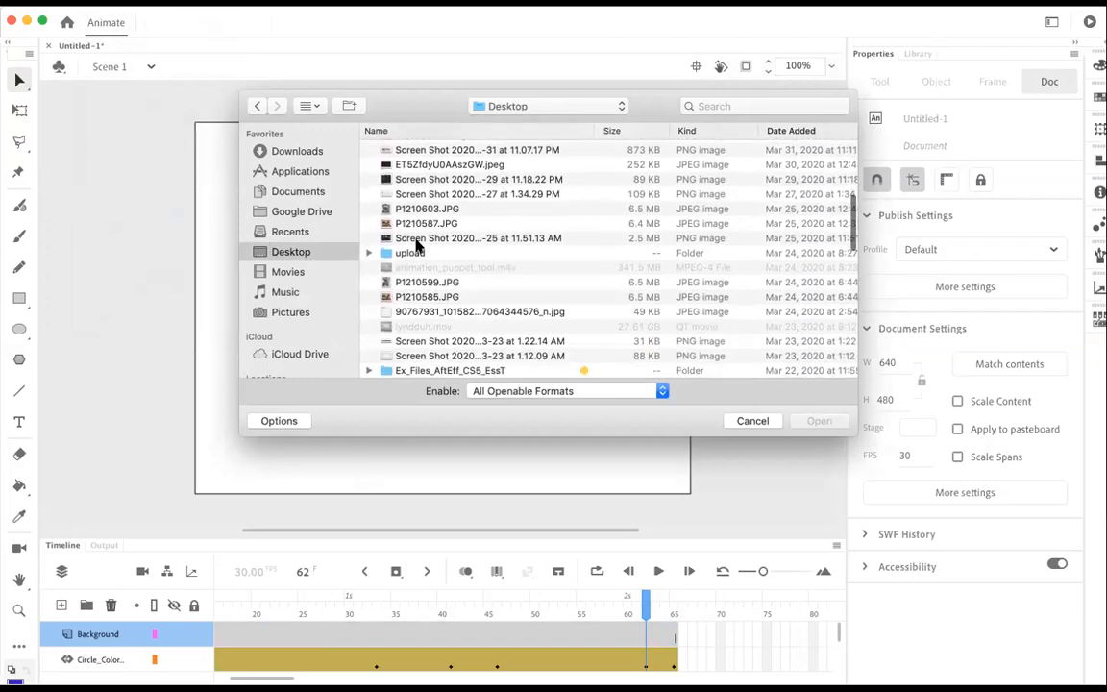
scroll(410, 220, down, 2)
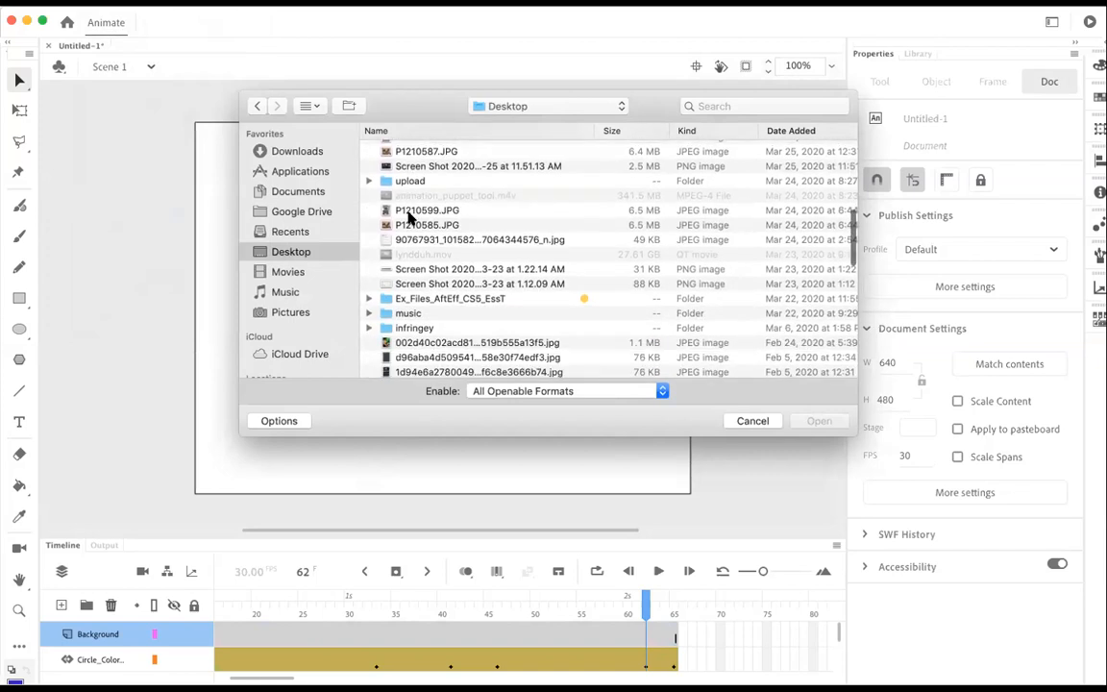
click(407, 224)
key(space)
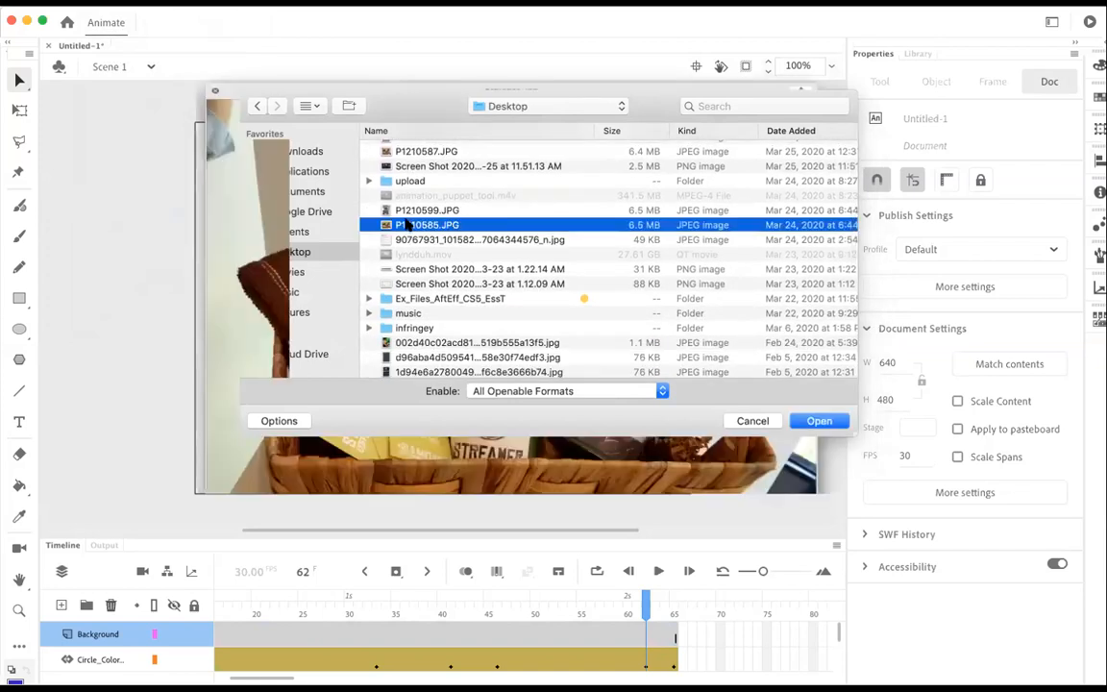
key(space)
scroll(407, 230, down, 5)
scroll(407, 235, down, 8)
click(406, 235)
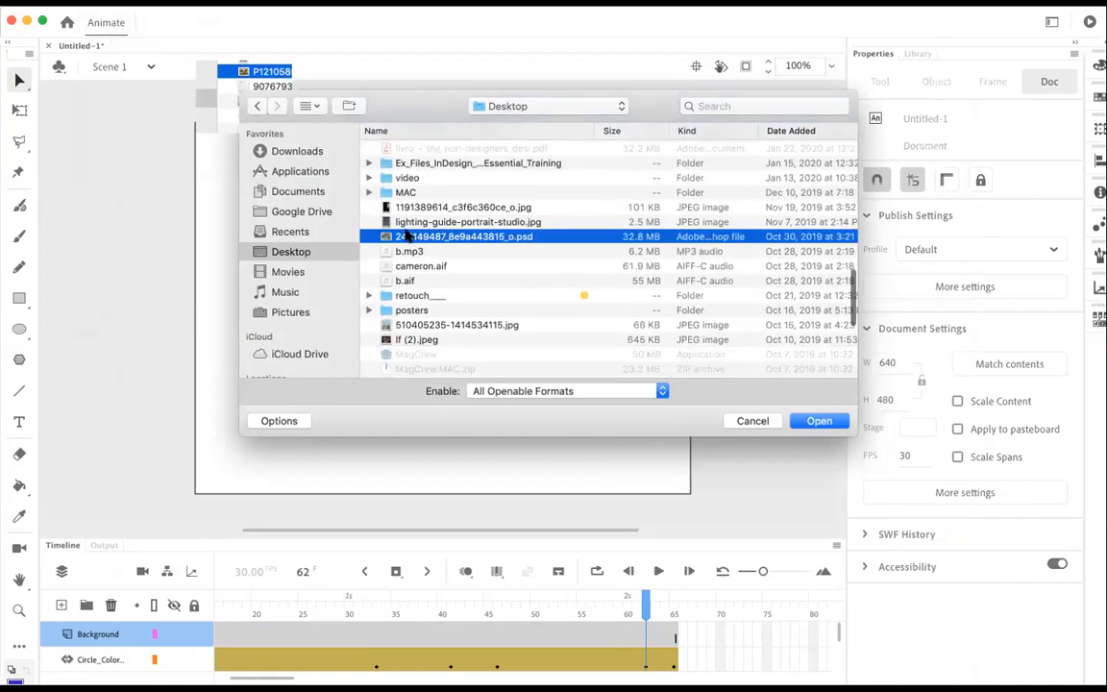
key(space)
key(space)
click(432, 207)
key(space)
key(space)
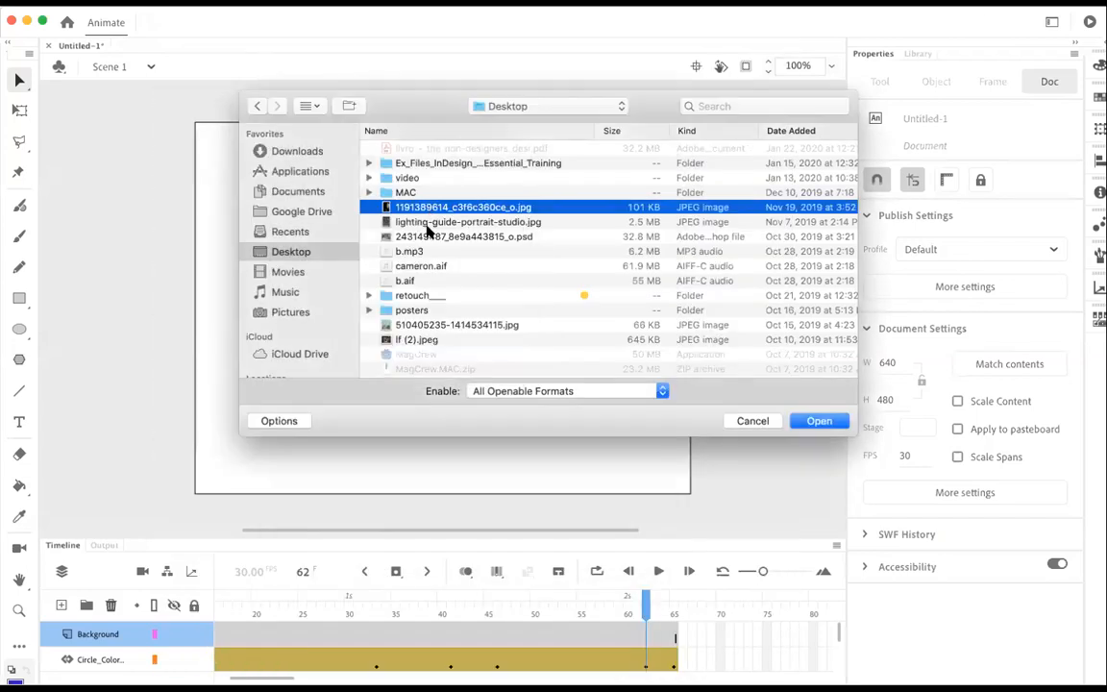
Step: Preview 510405235-1414534115.jpg, import it to the library and select it there
scroll(428, 224, down, 5)
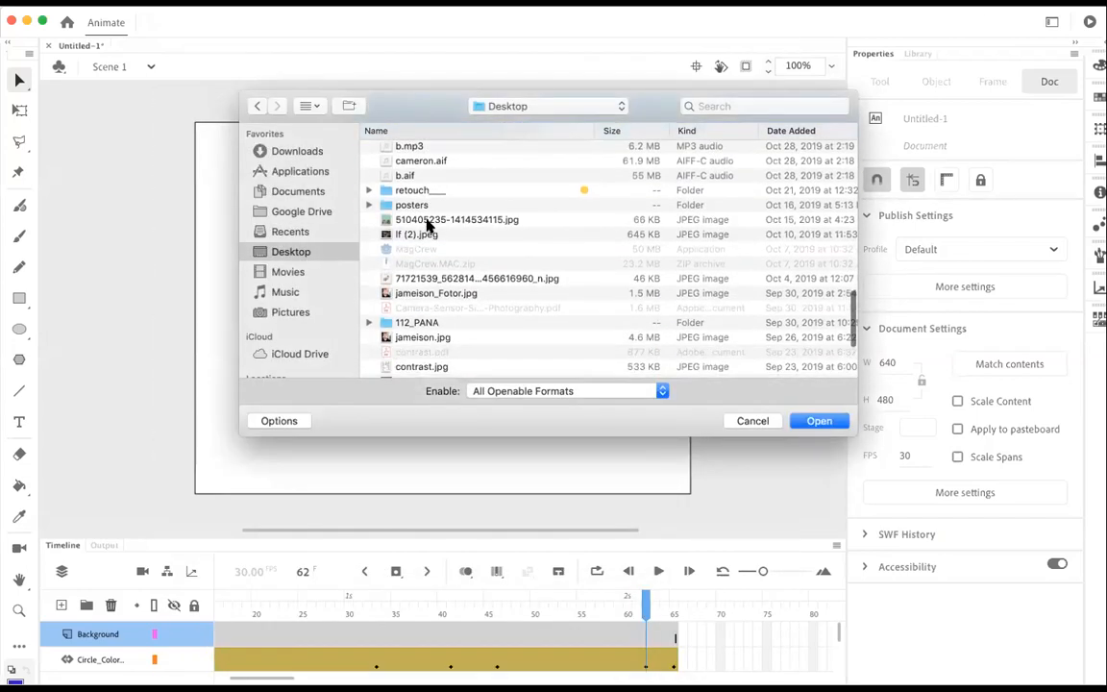
click(429, 220)
key(space)
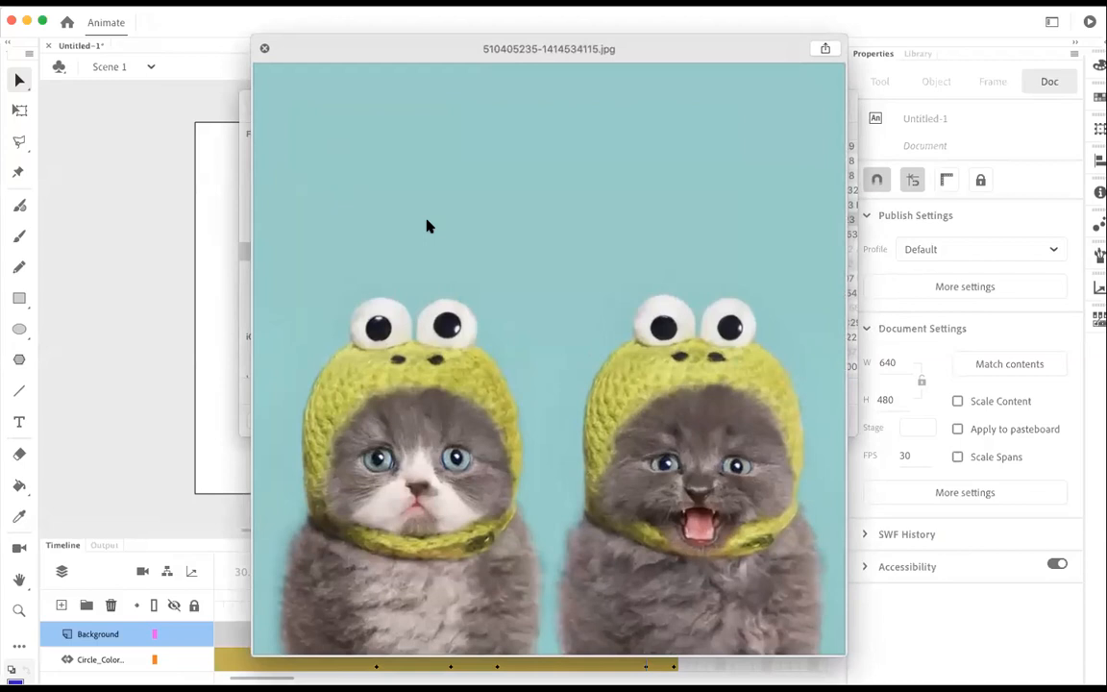
key(space)
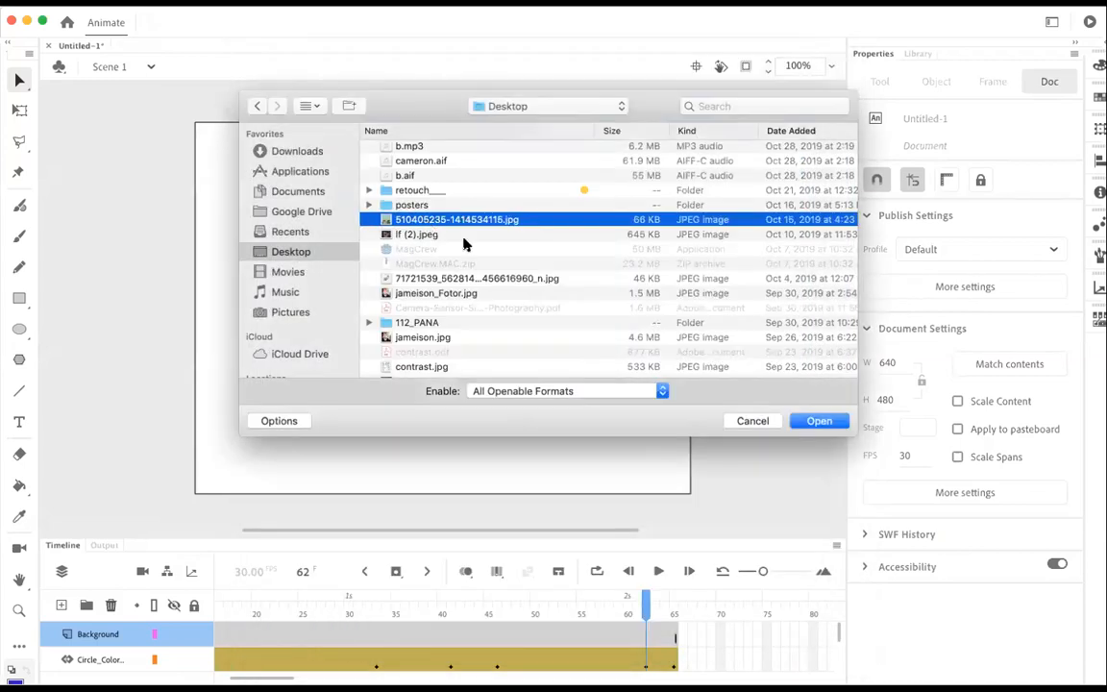
click(818, 421)
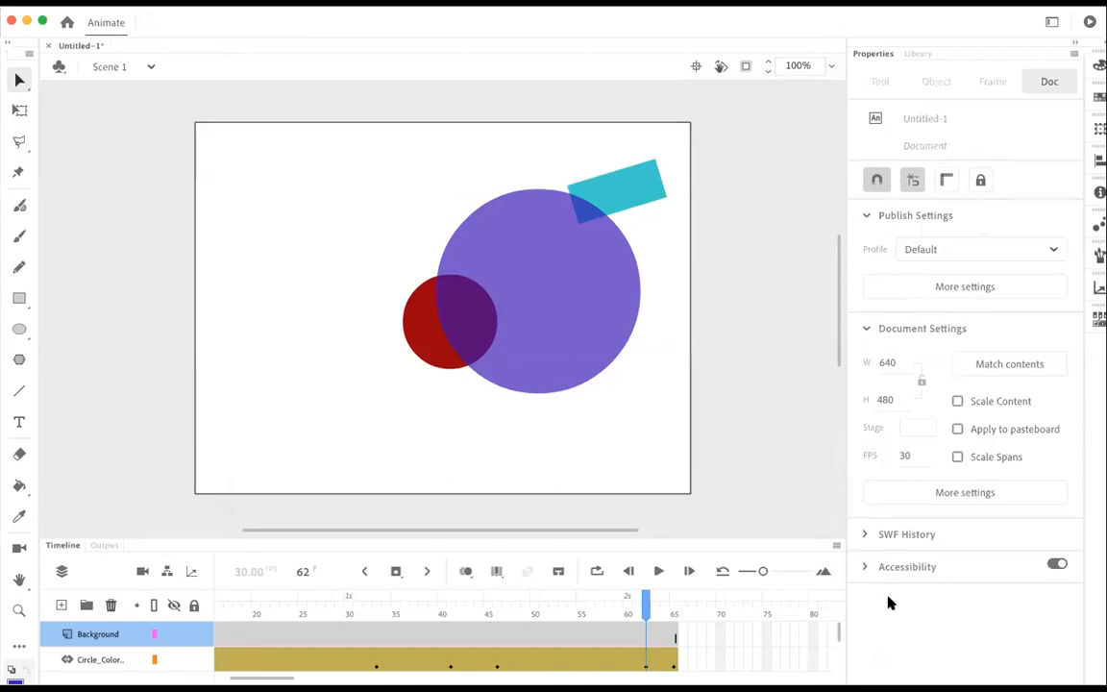
click(915, 58)
click(877, 244)
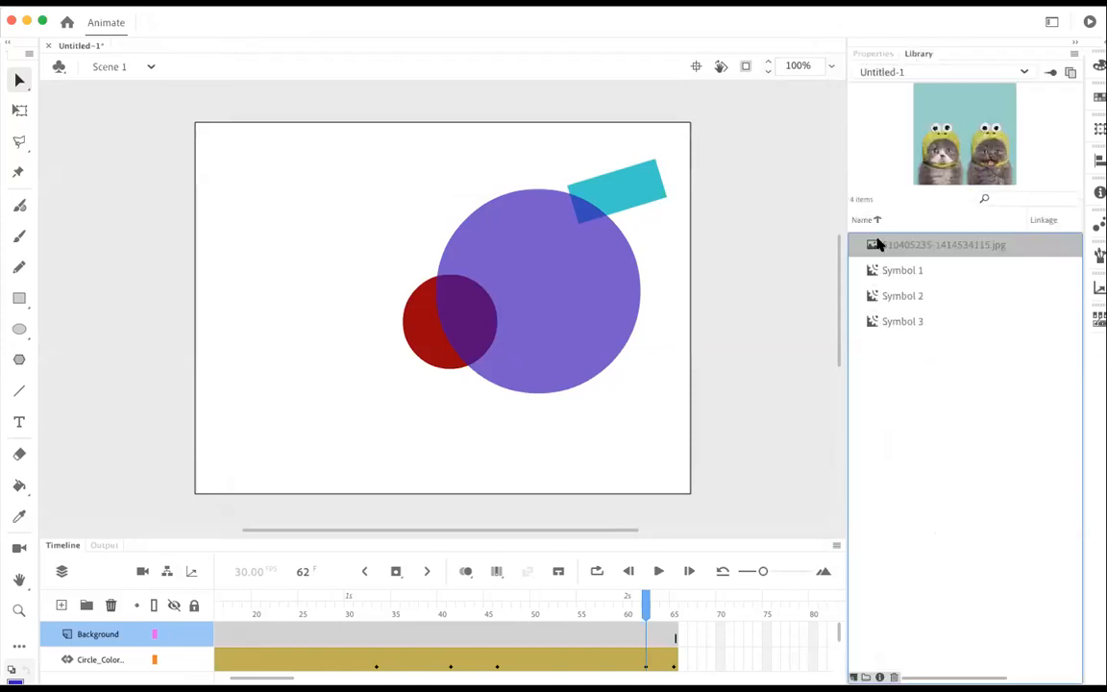
Step: Start another import to the library and browse the Desktop files, previewing the JPEG whose name ends in 480x480
click(104, 3)
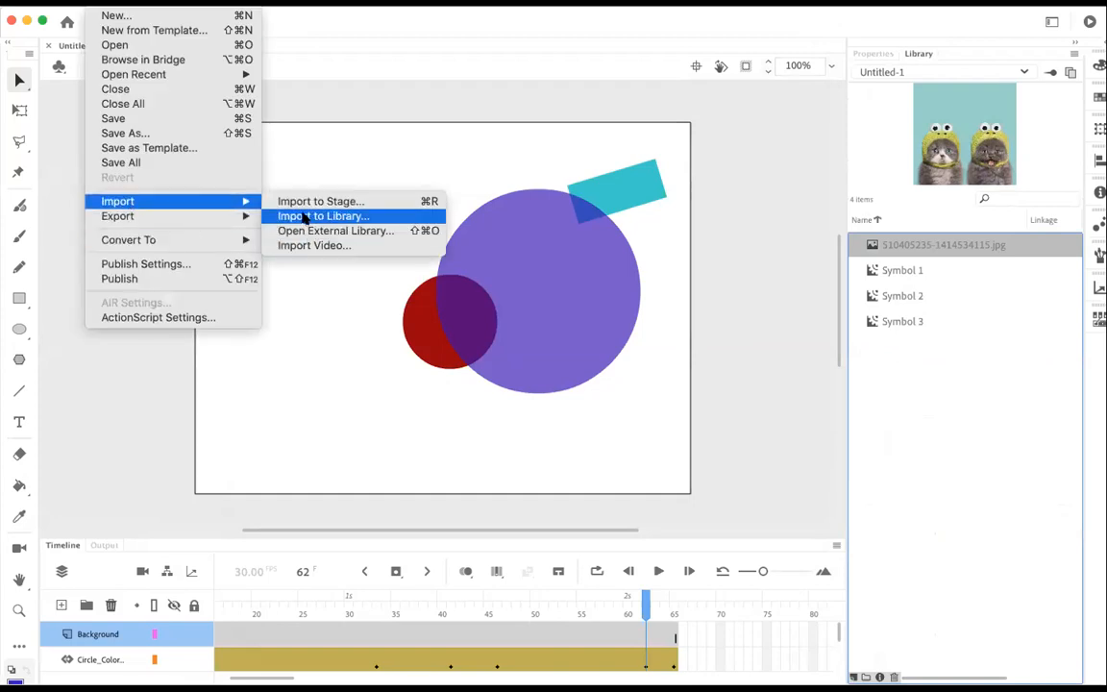
click(303, 219)
scroll(463, 312, down, 6)
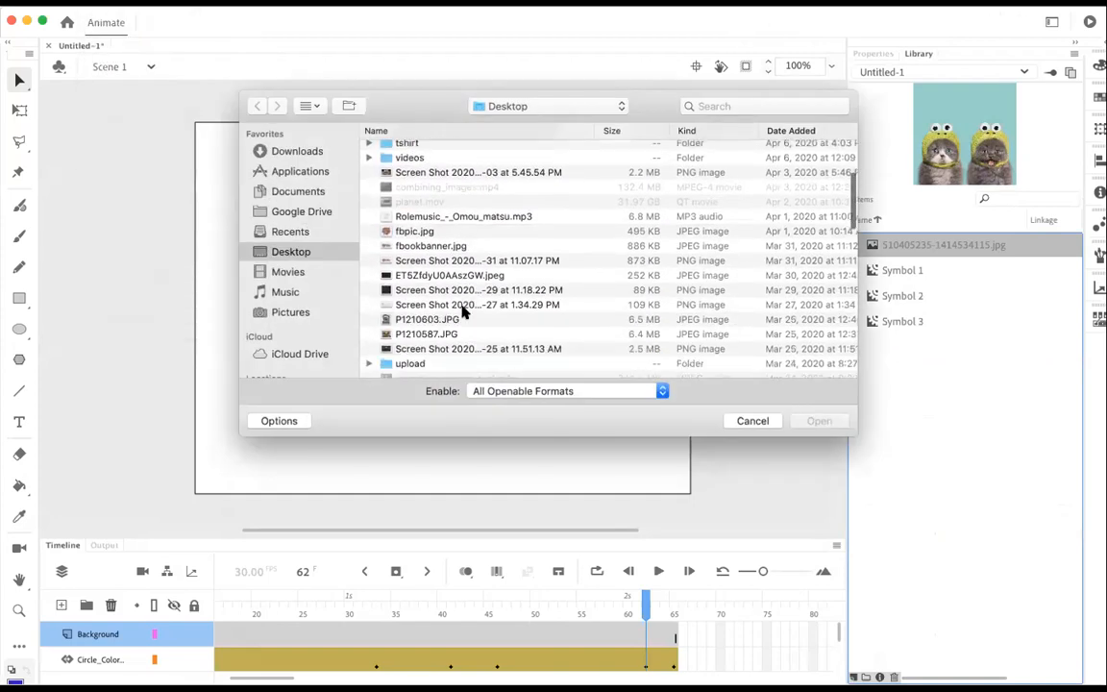
scroll(462, 312, down, 3)
scroll(462, 313, down, 15)
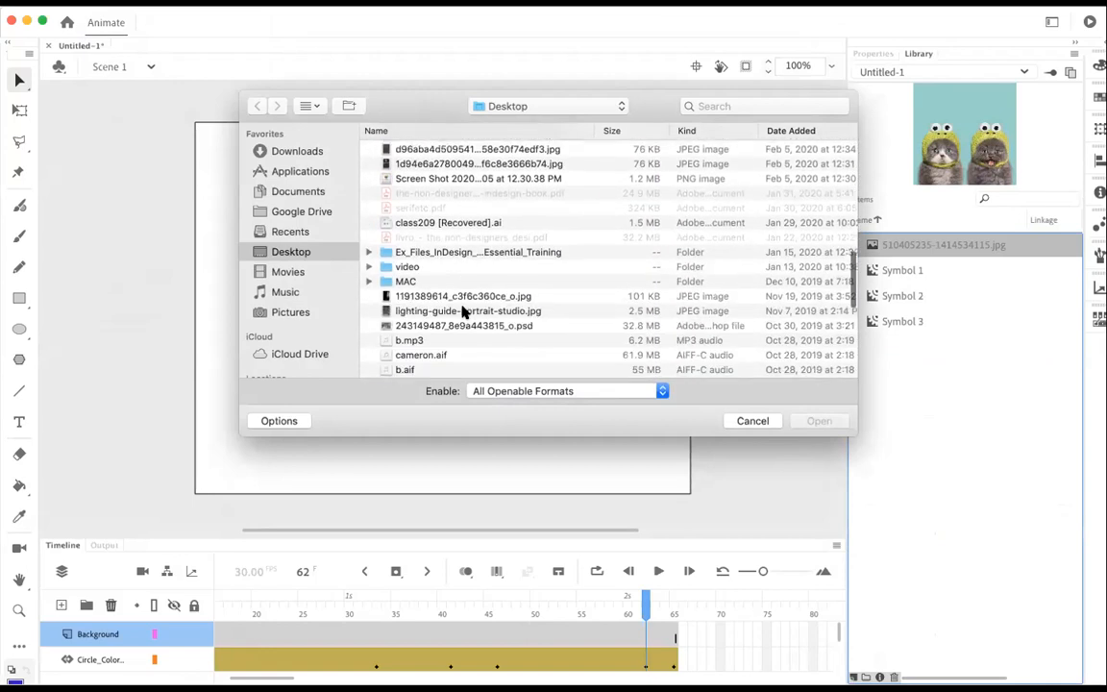
scroll(462, 313, down, 3)
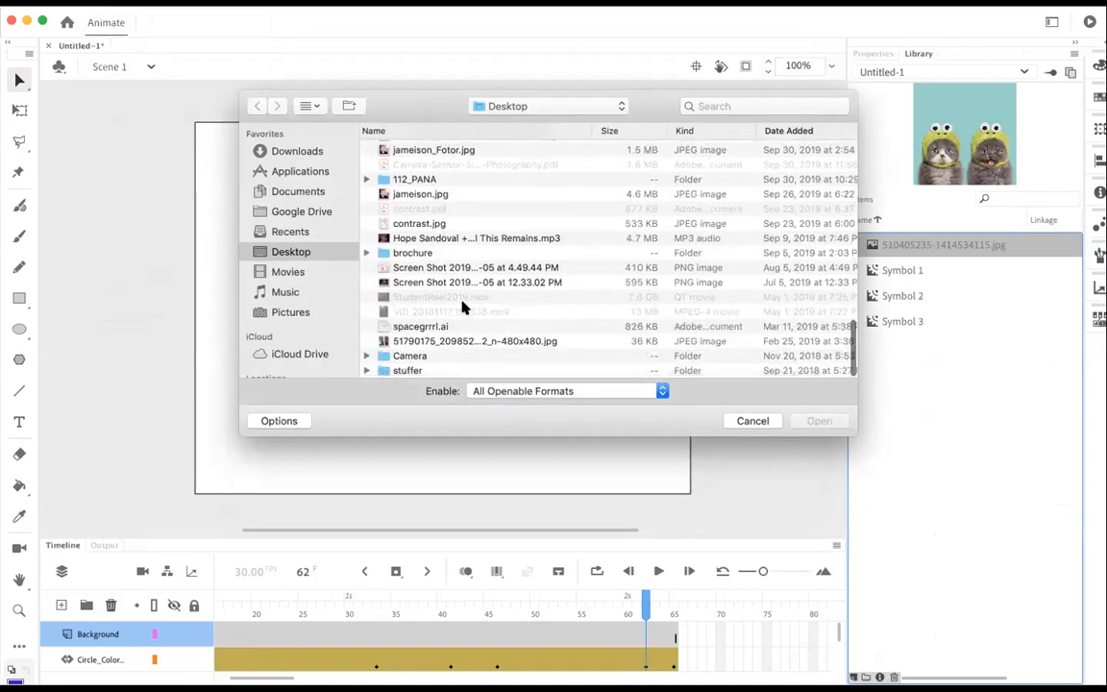
click(426, 342)
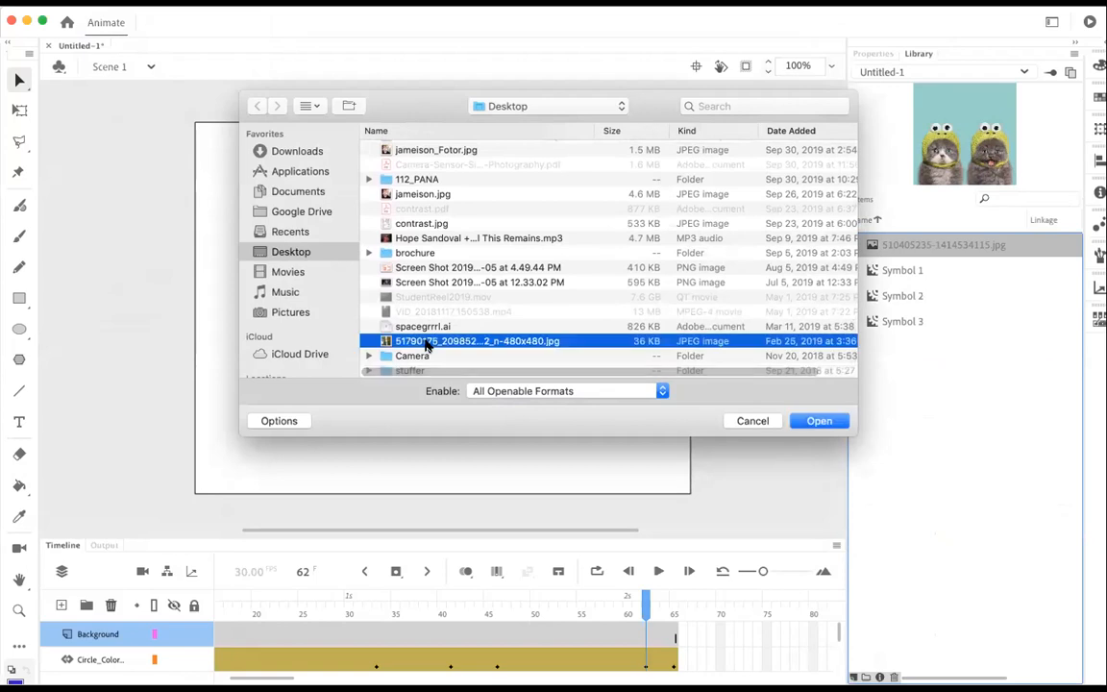
key(space)
key(space)
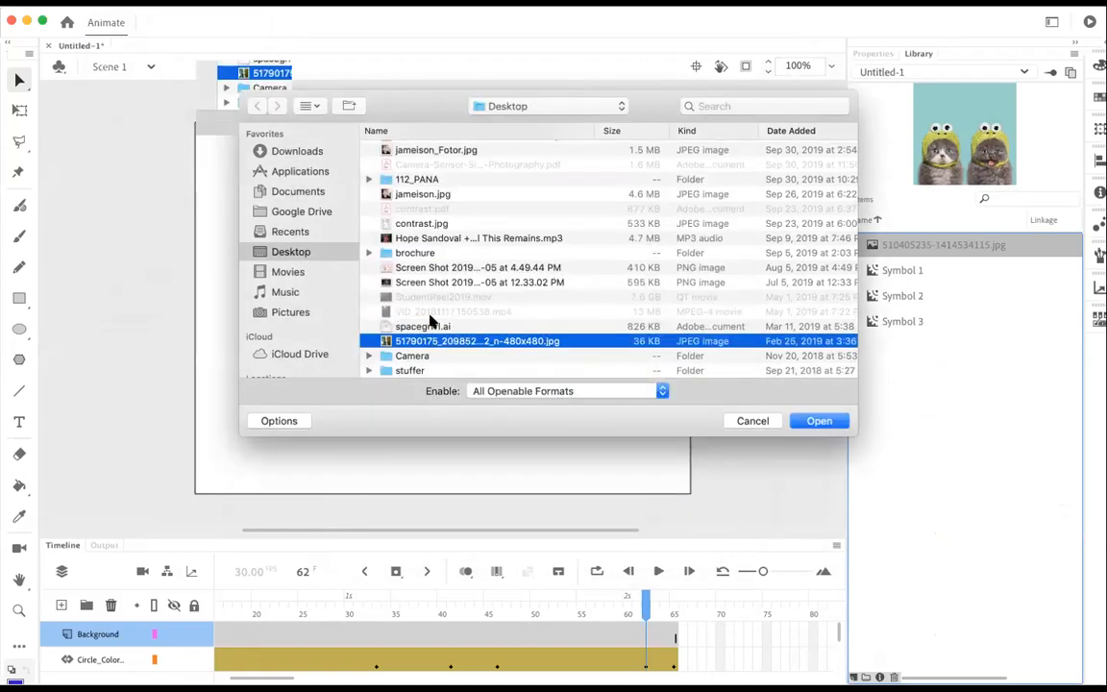
scroll(423, 236, up, 4)
scroll(419, 241, up, 5)
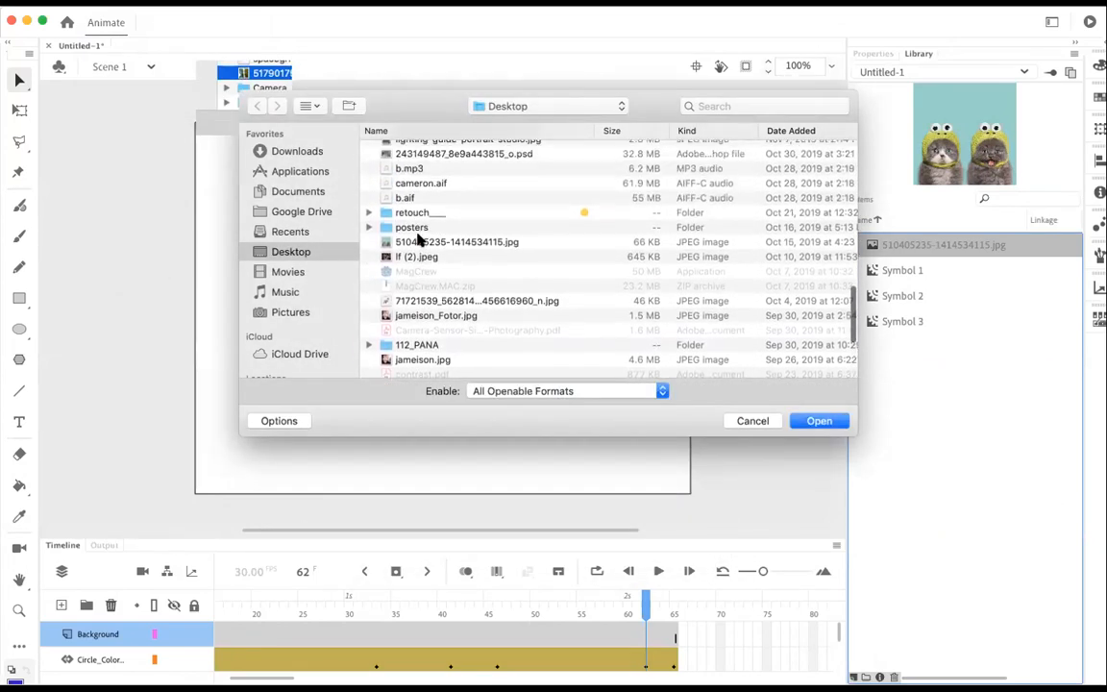
click(414, 234)
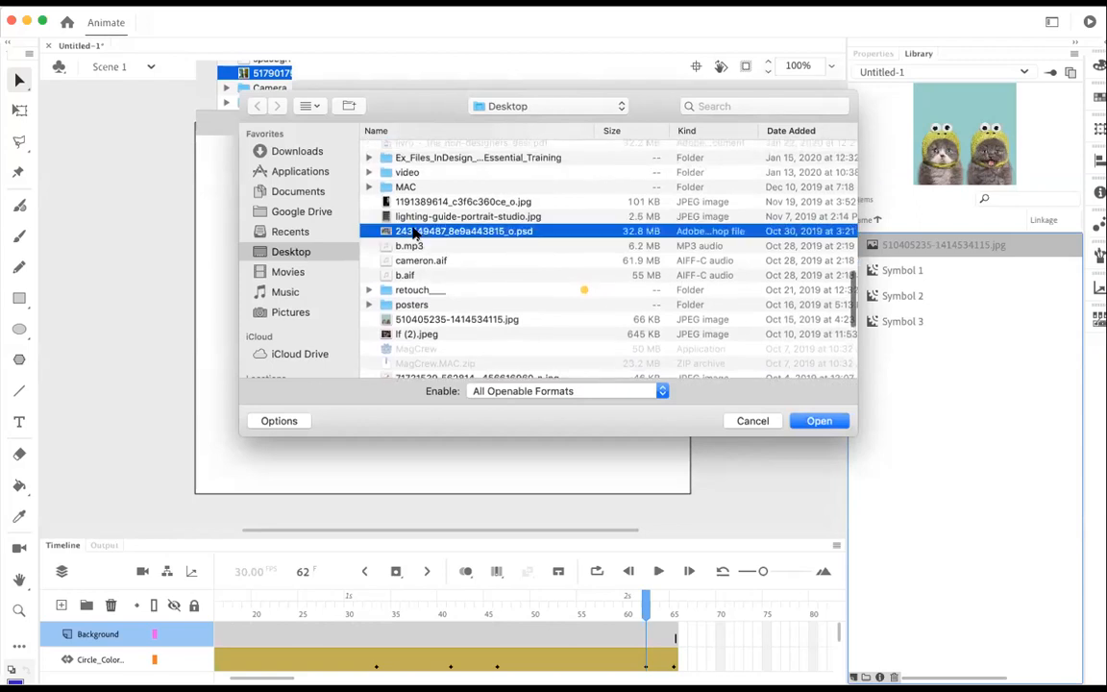
scroll(415, 233, up, 5)
scroll(411, 226, up, 5)
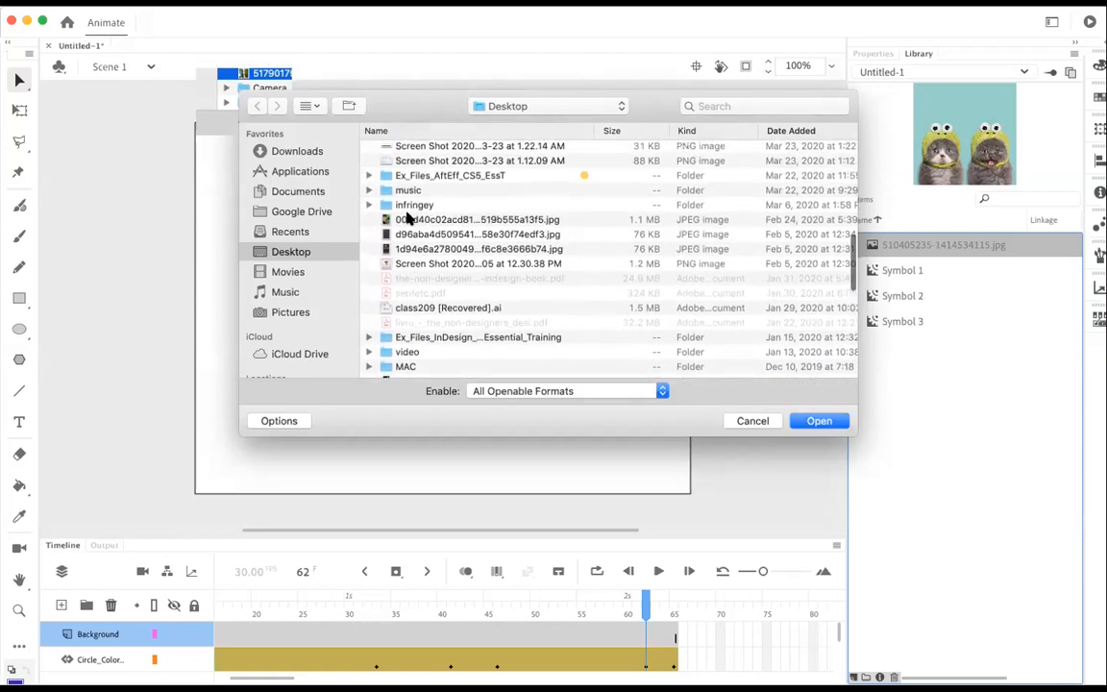
scroll(408, 219, down, 15)
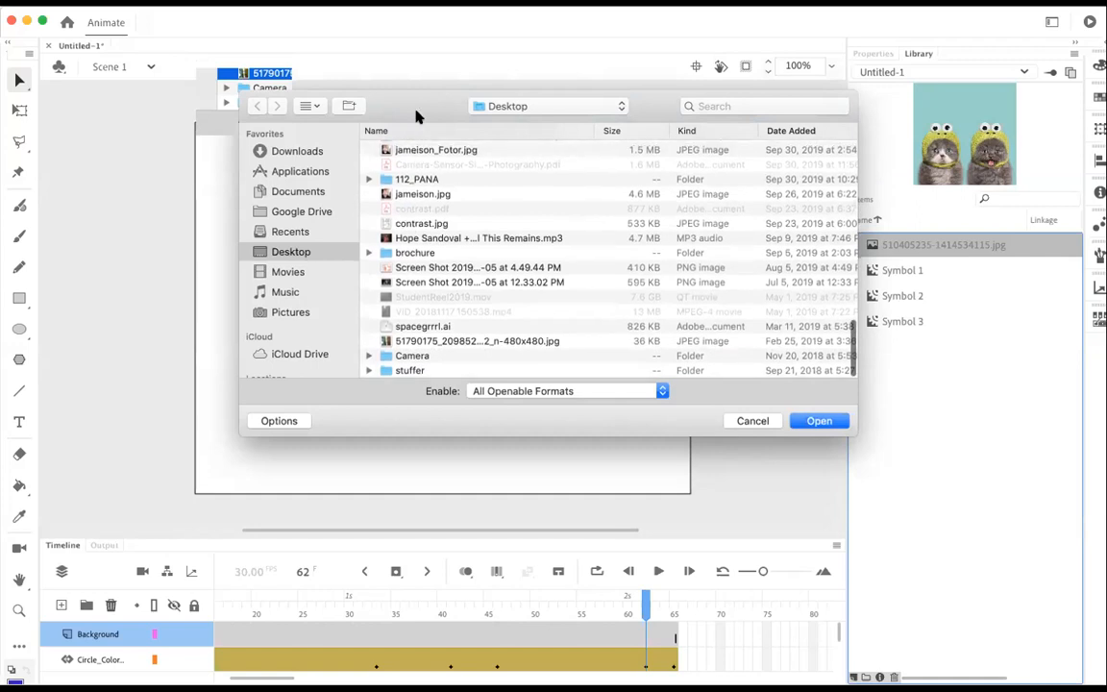
Step: Sort the Desktop files by name, preview Untitled-3.jpg and import it to the library
click(404, 131)
scroll(482, 282, down, 15)
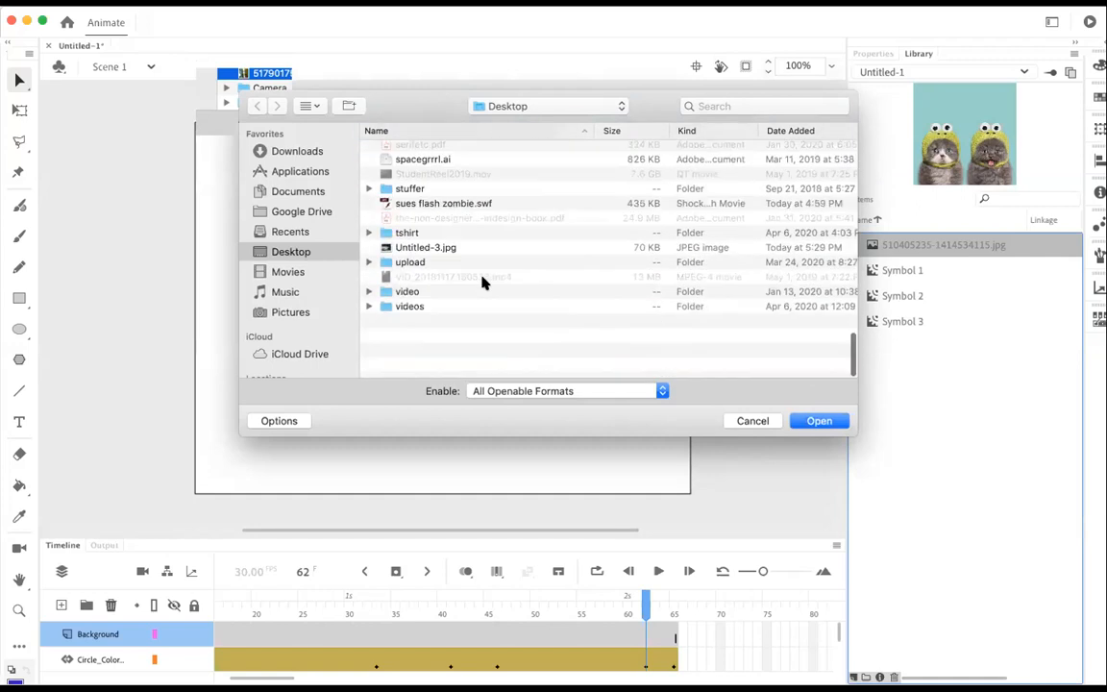
click(402, 313)
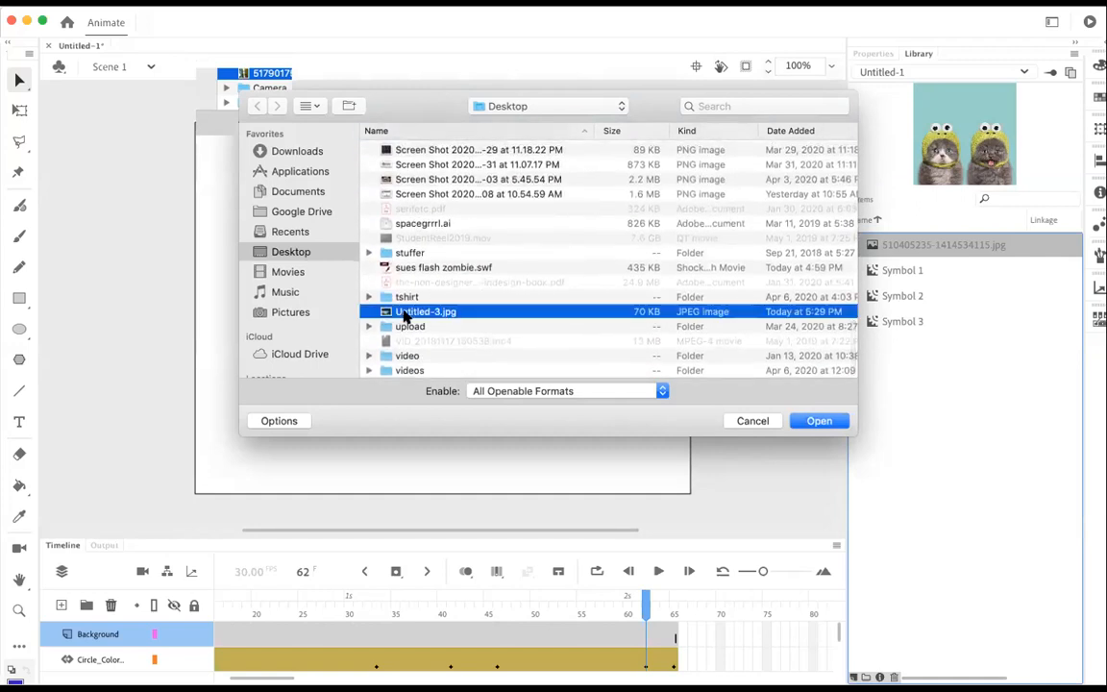
key(space)
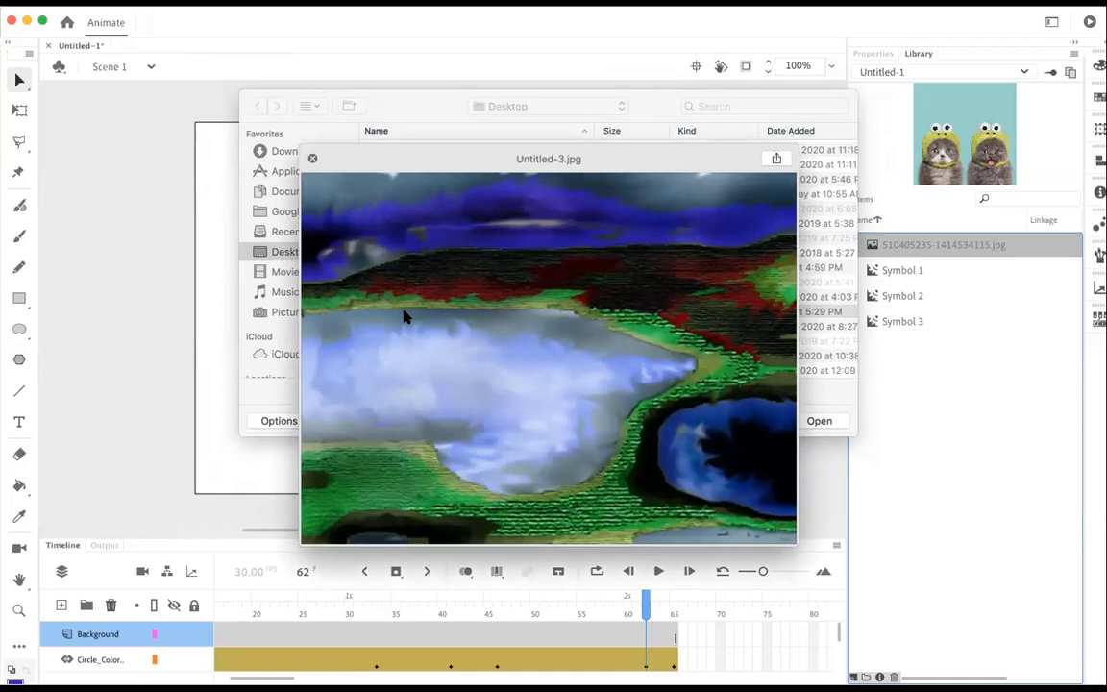
key(space)
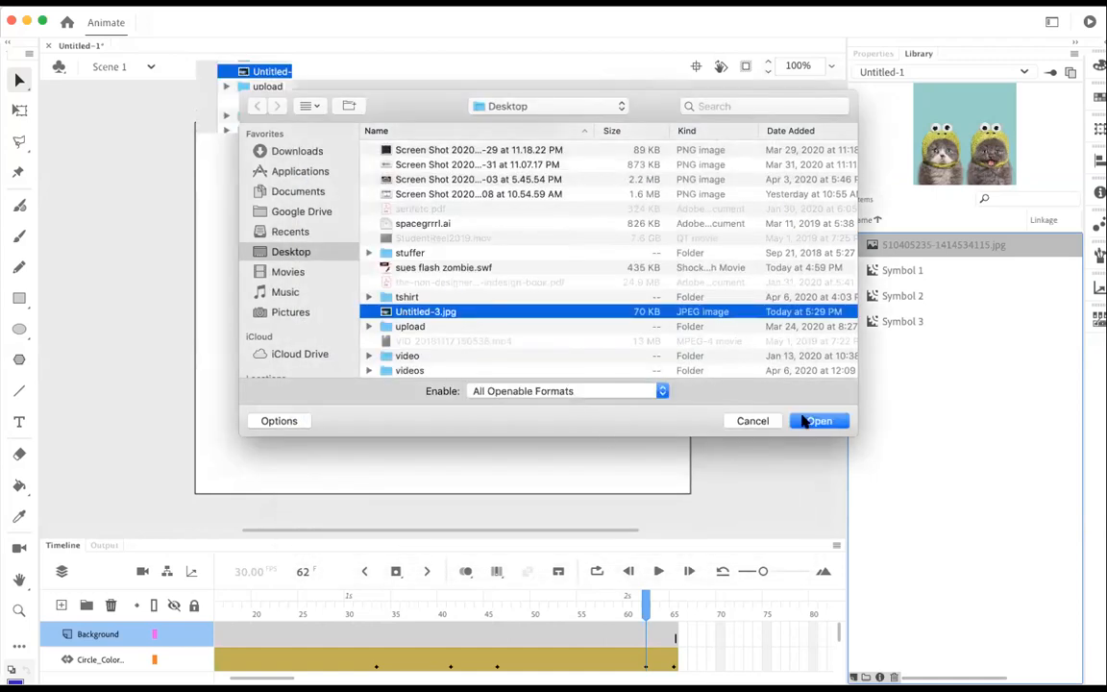
click(805, 421)
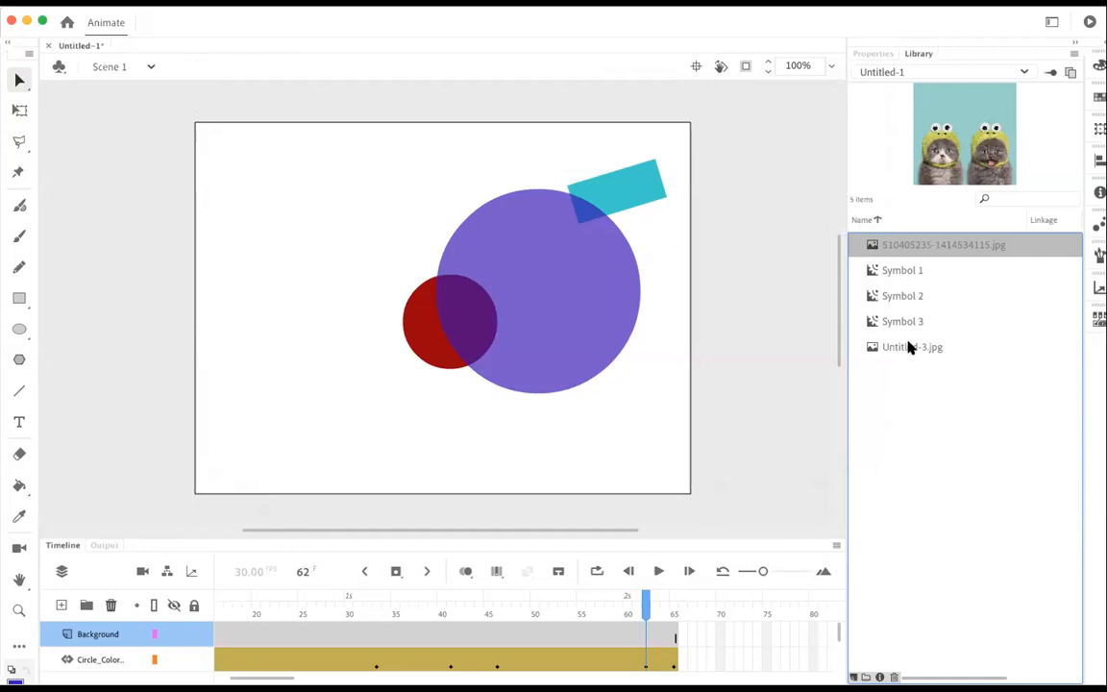
Step: Place Untitled-3.jpg from the library on the Background layer so that it covers the stage
click(911, 347)
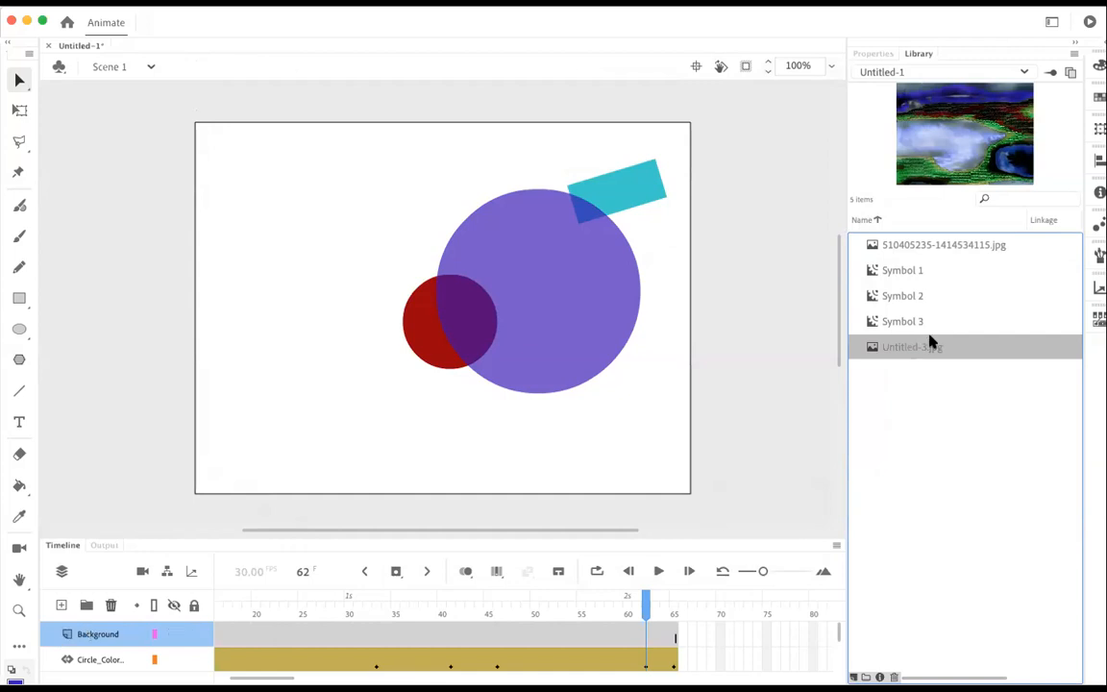
drag(911, 347, 472, 284)
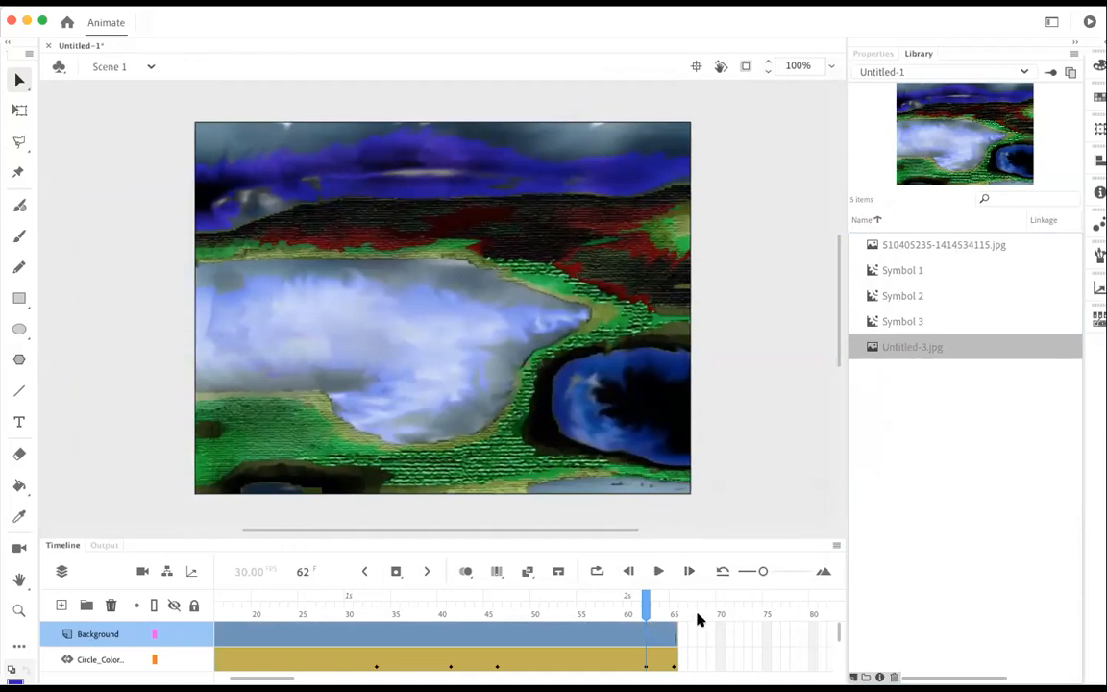
Step: Move the Background layer below the red_dot layer and test the movie
drag(110, 643, 120, 674)
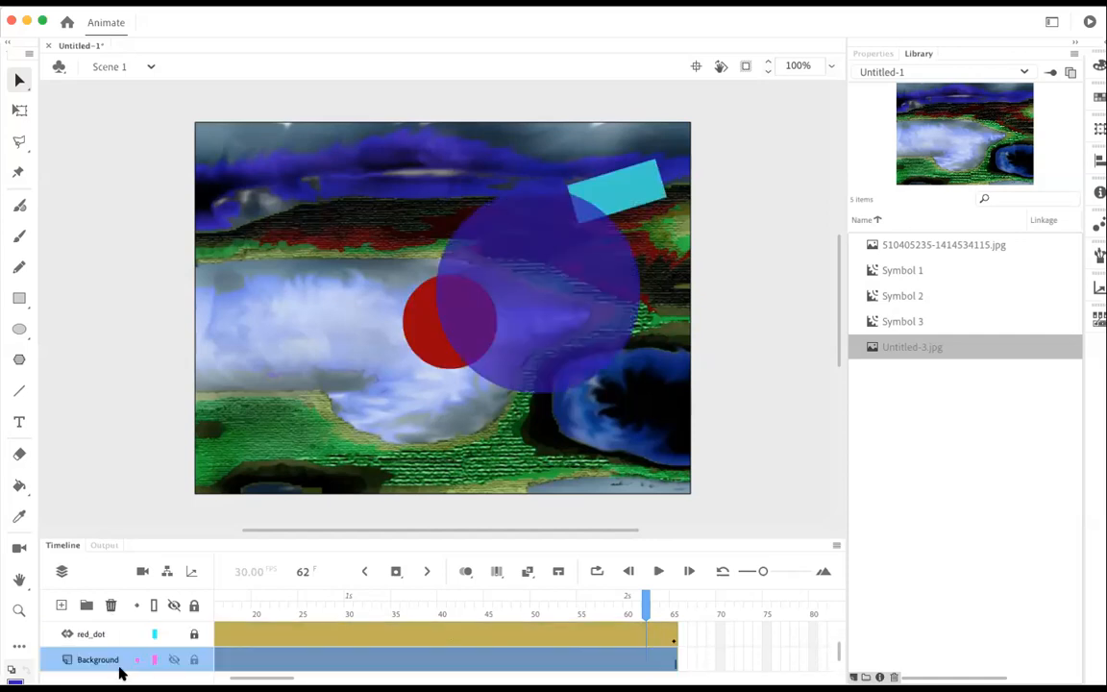
key(super+Return)
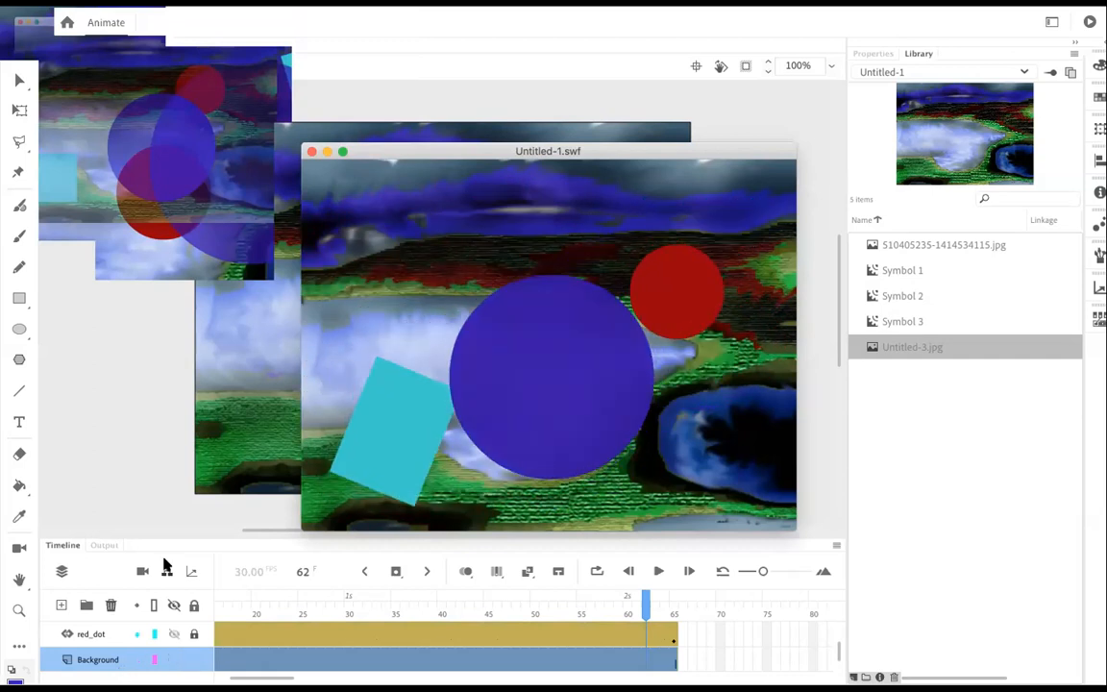
click(311, 151)
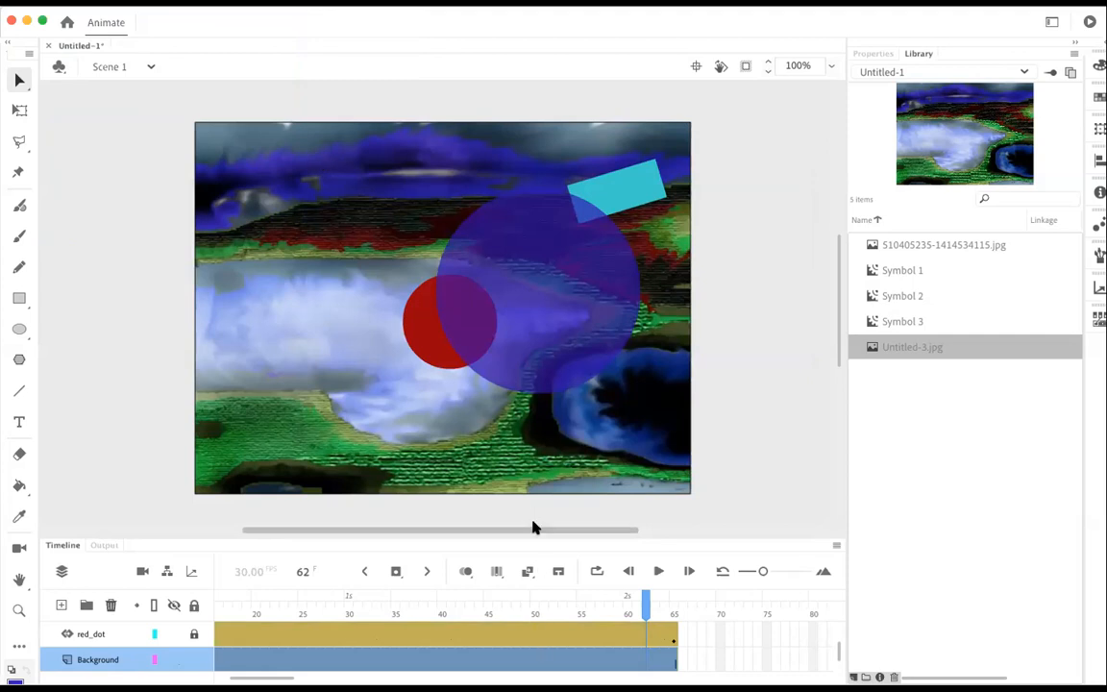
Step: Create a motion tween on the Background layer
click(535, 663)
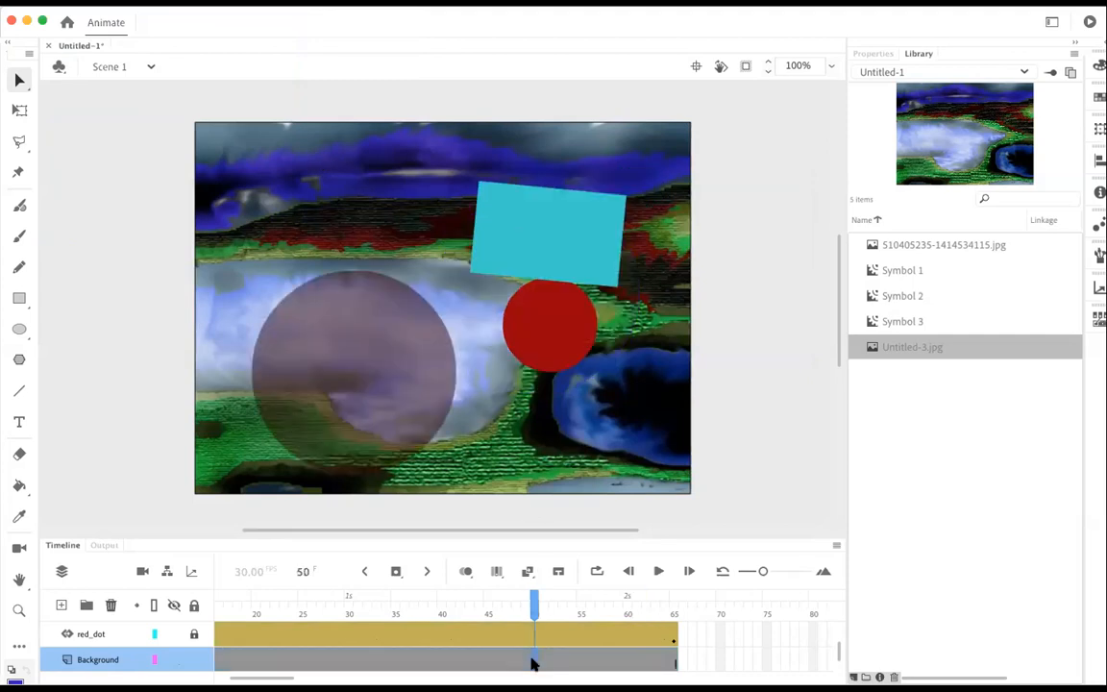
right_click(535, 663)
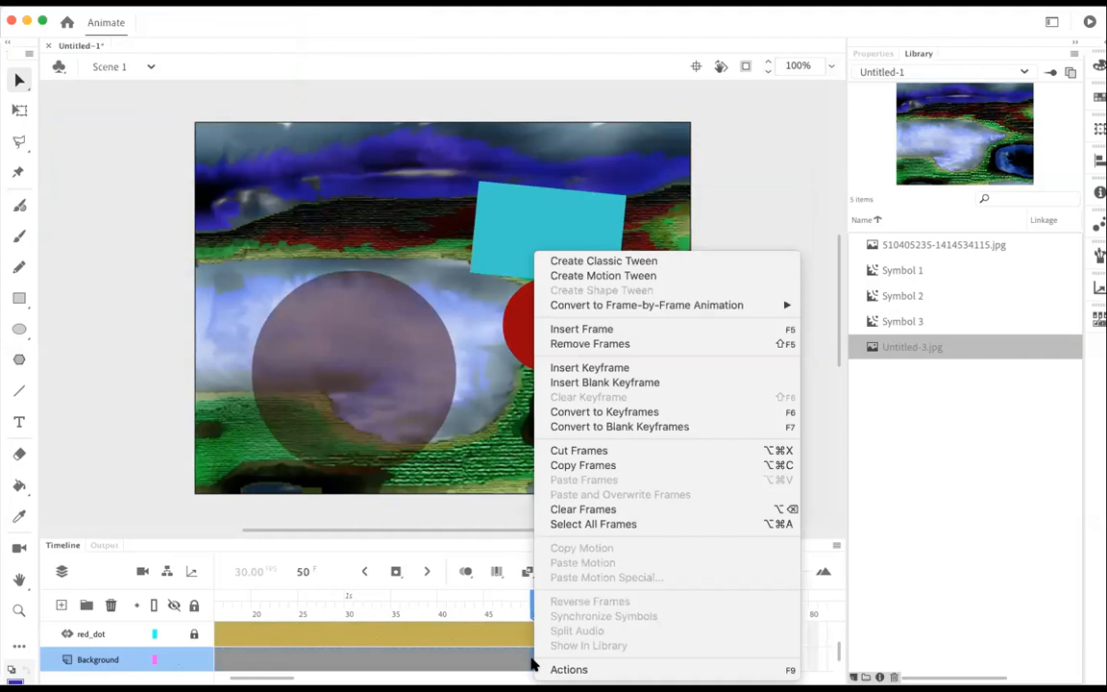
click(567, 276)
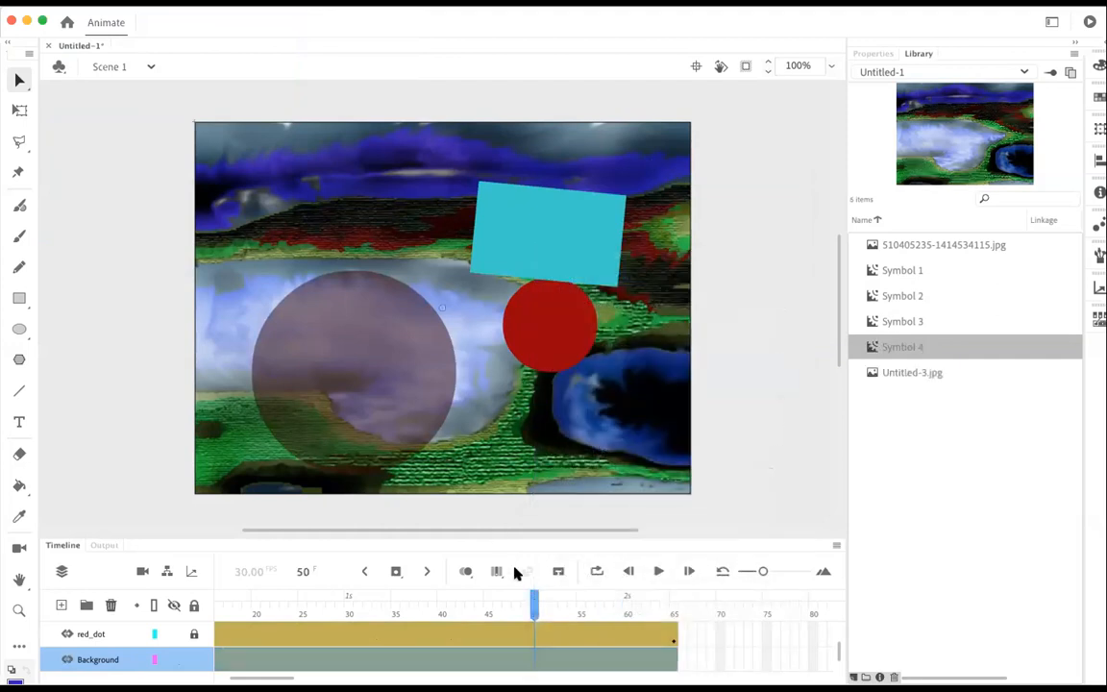
Step: At frame 48, scale the background image up well beyond the stage edges with Free Transform, and return to frame 1
drag(538, 603, 517, 603)
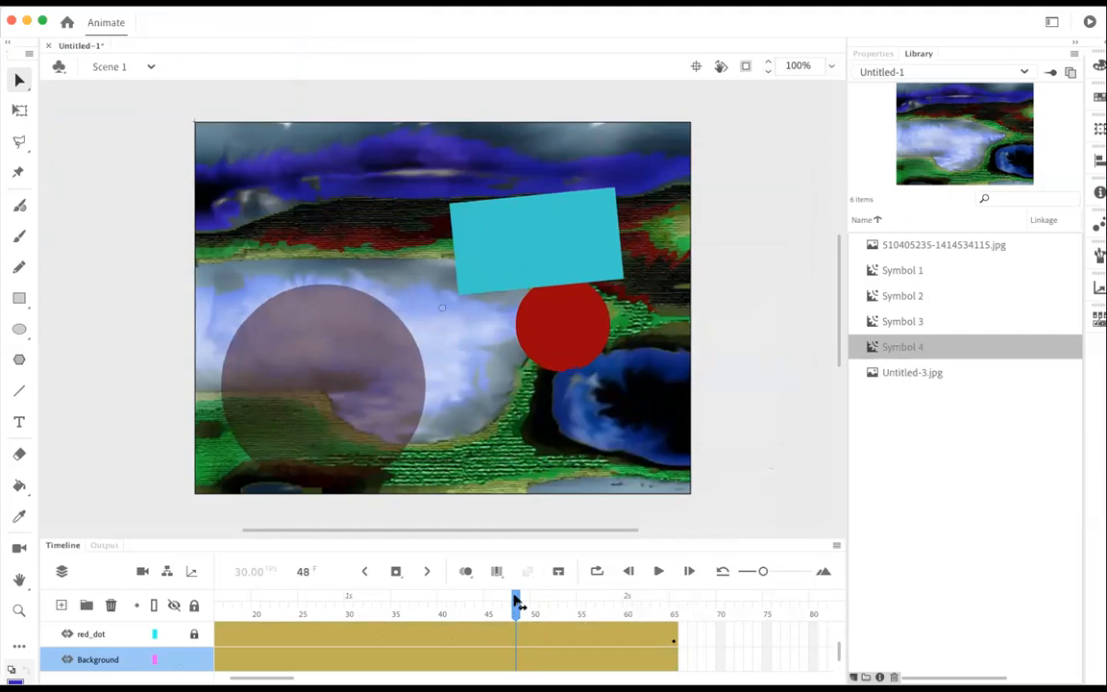
click(20, 110)
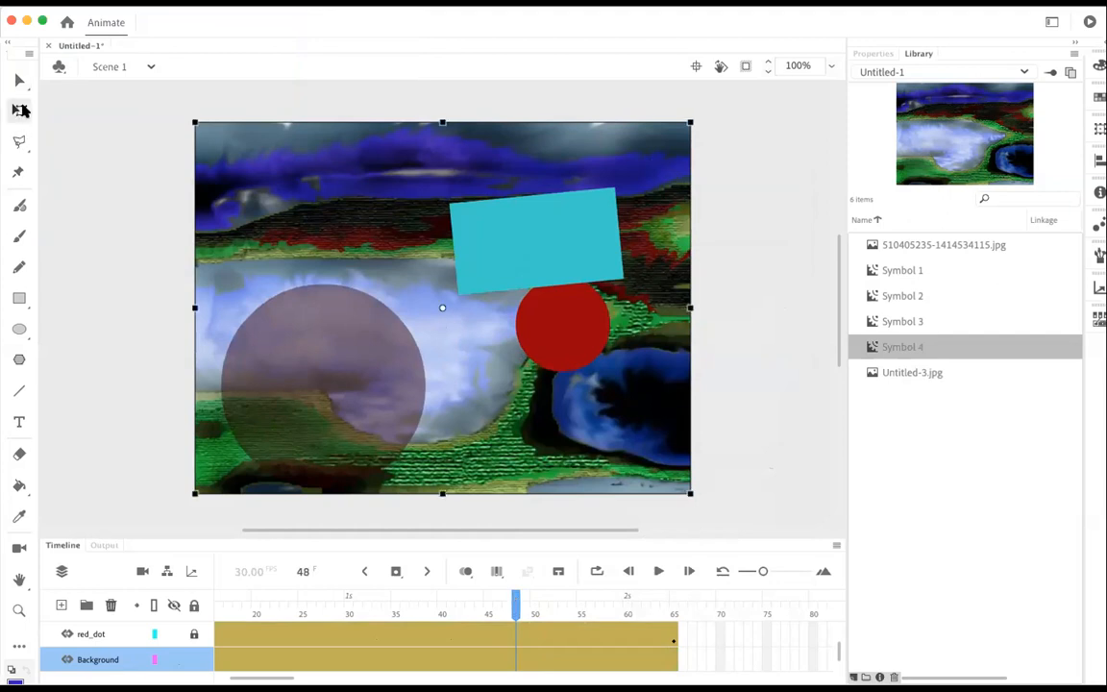
drag(190, 121, 50, 0)
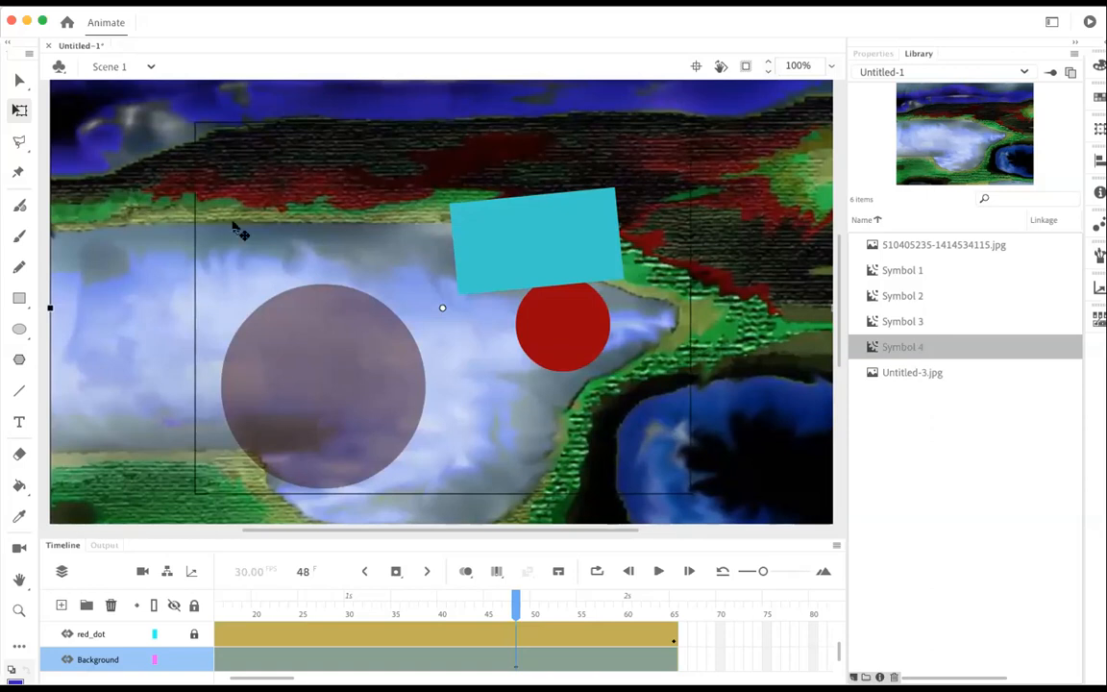
drag(517, 603, 136, 535)
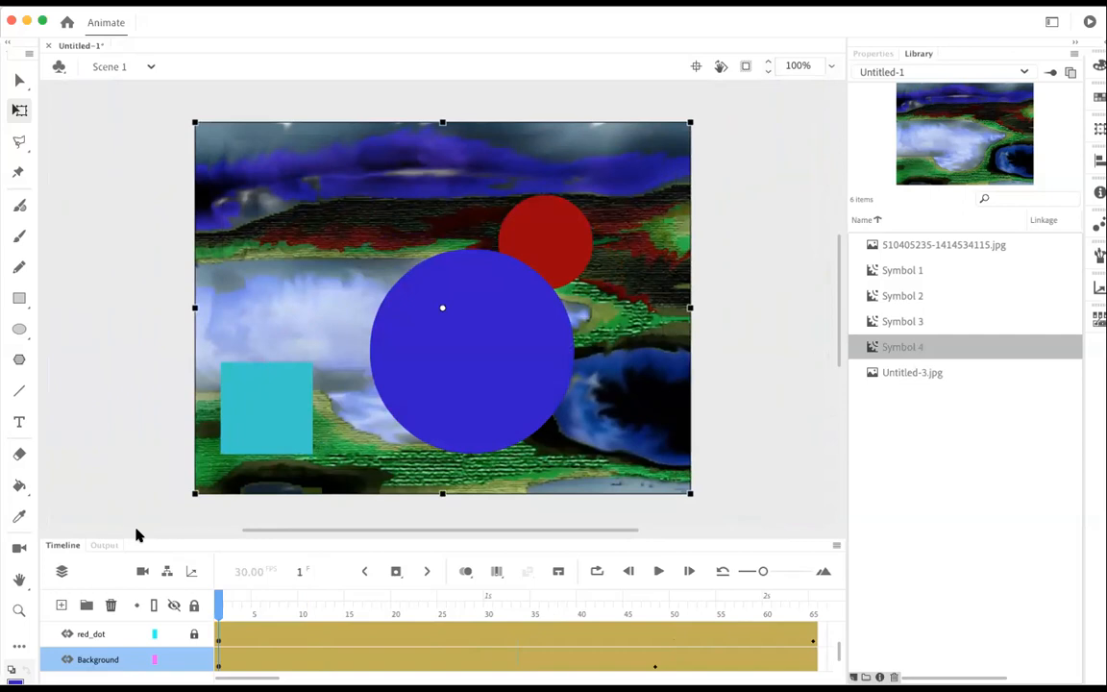
Step: Test the movie to check the background scaling, close the preview and deselect the background image
key(super+Return)
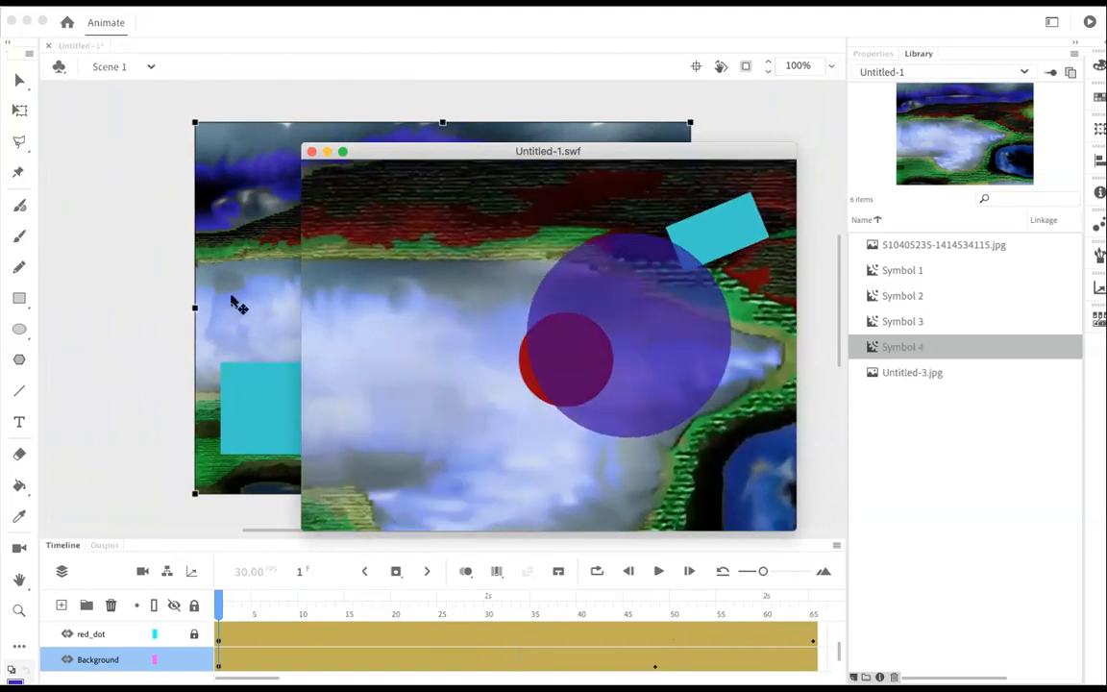
click(312, 154)
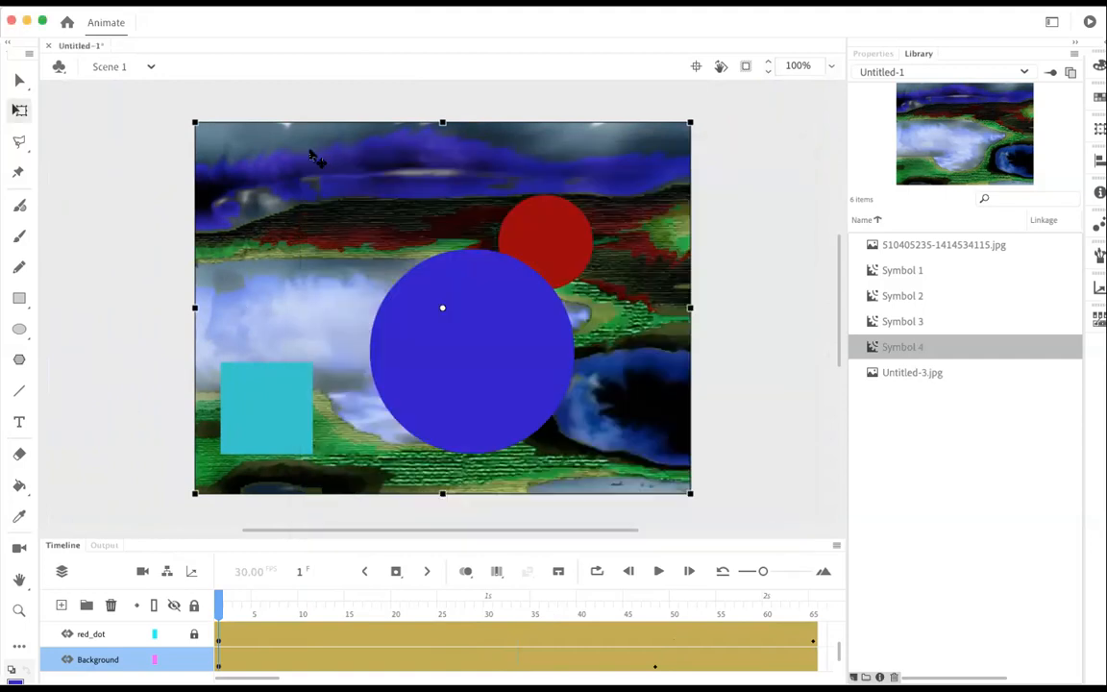
click(122, 203)
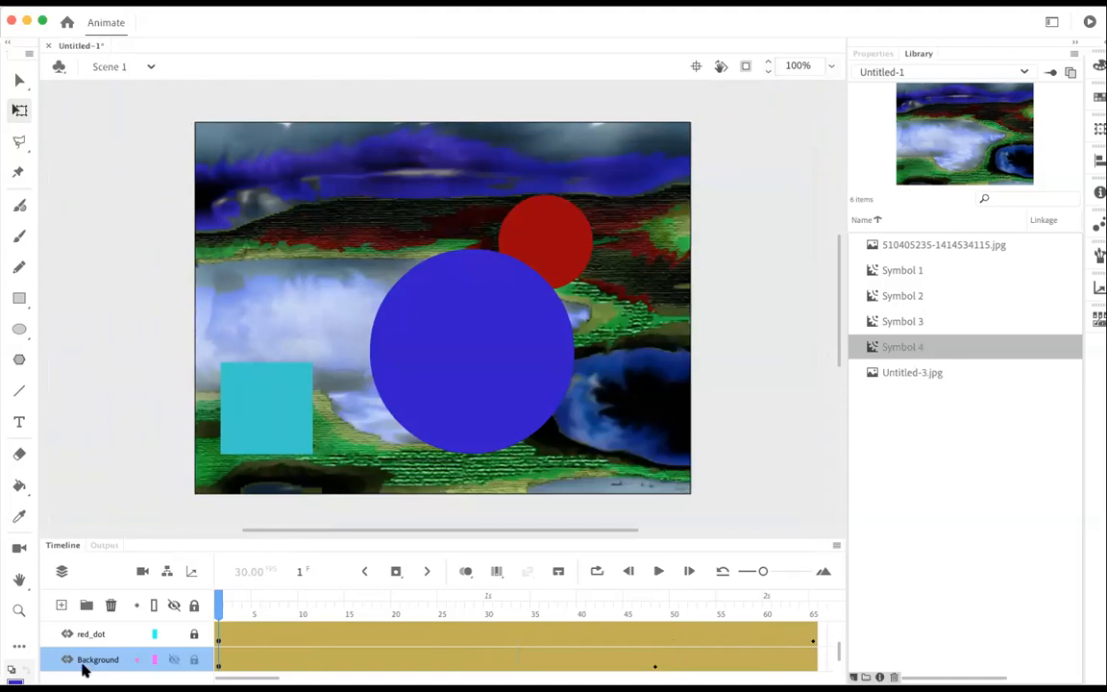
Step: Add a new layer named sound directly above the Background layer and return the playhead to frame 2
scroll(87, 647, up, 2)
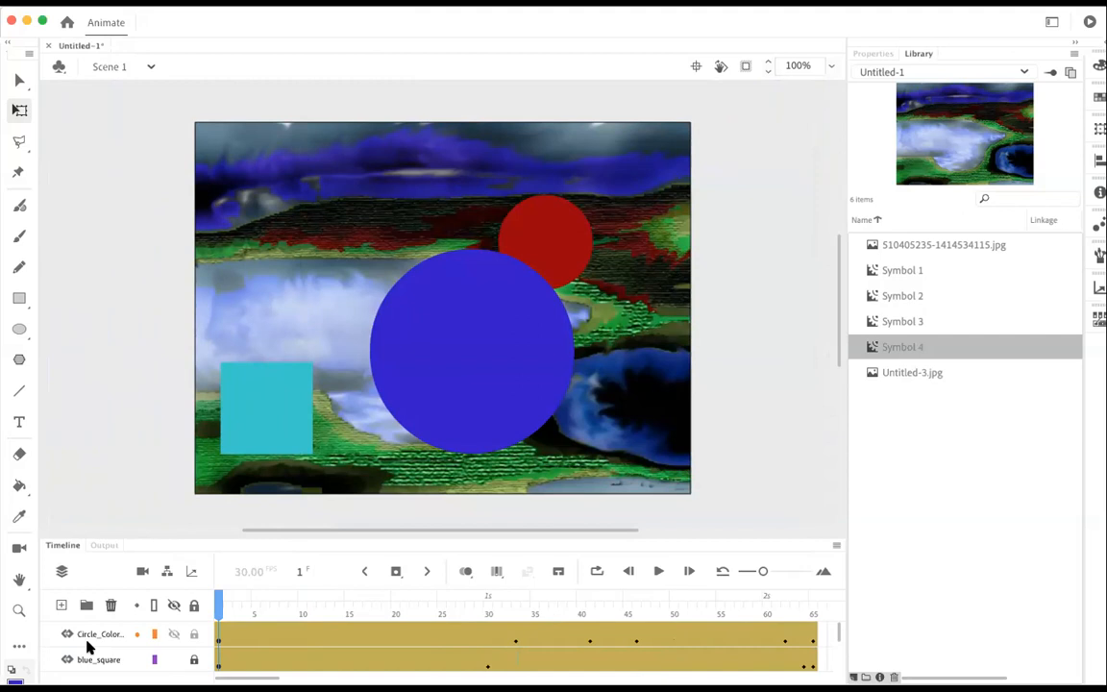
click(62, 604)
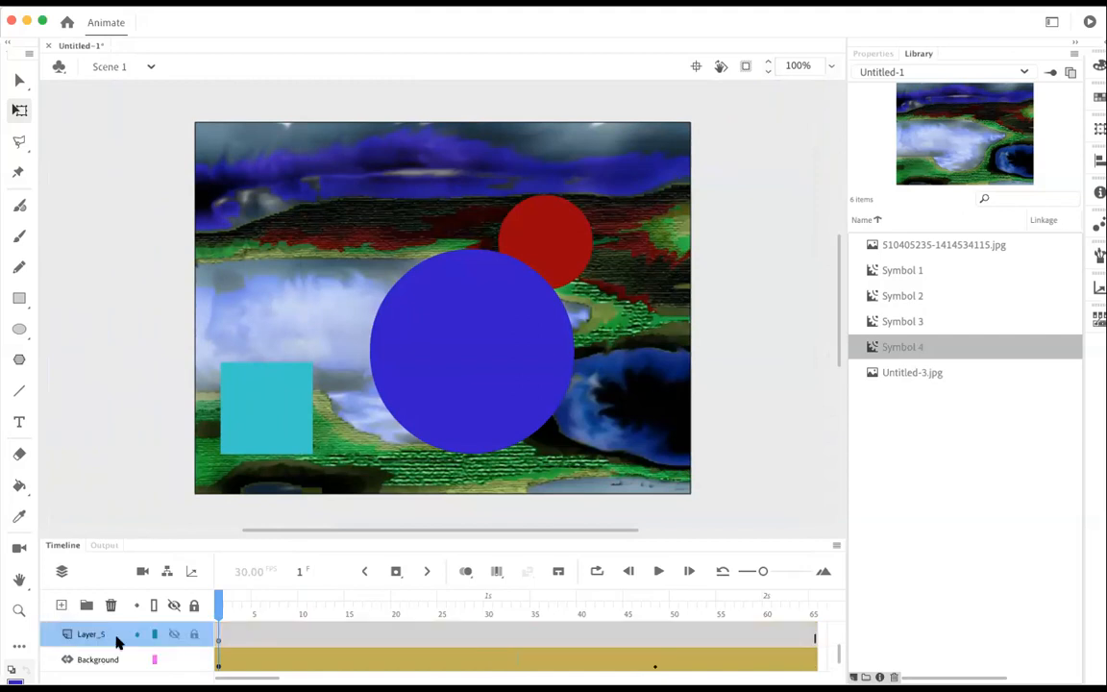
double_click(89, 634)
text(sound)
click(408, 636)
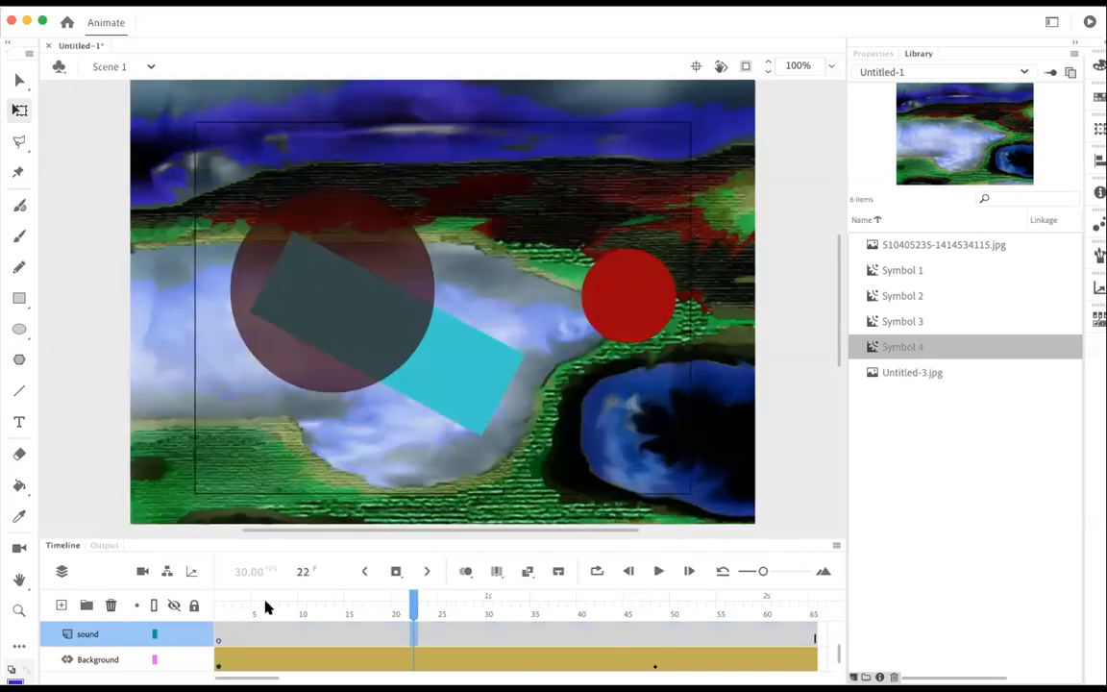
drag(413, 604, 224, 541)
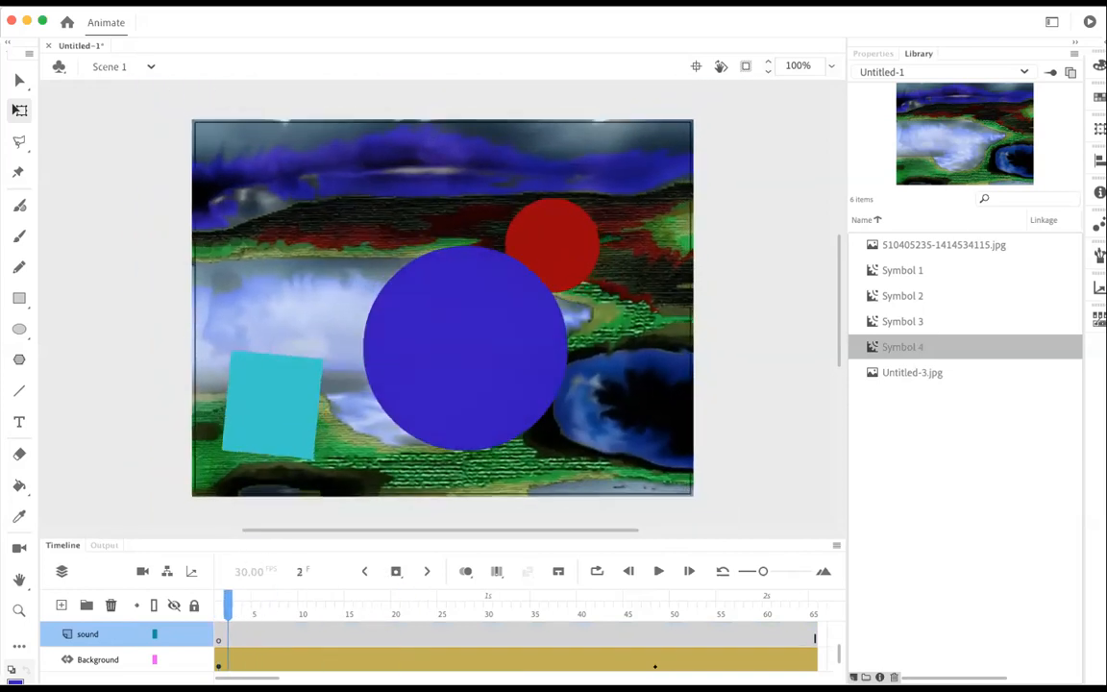
Step: Start an import to the library from the Downloads folder, sorting the files by date added with the newest first
click(108, 1)
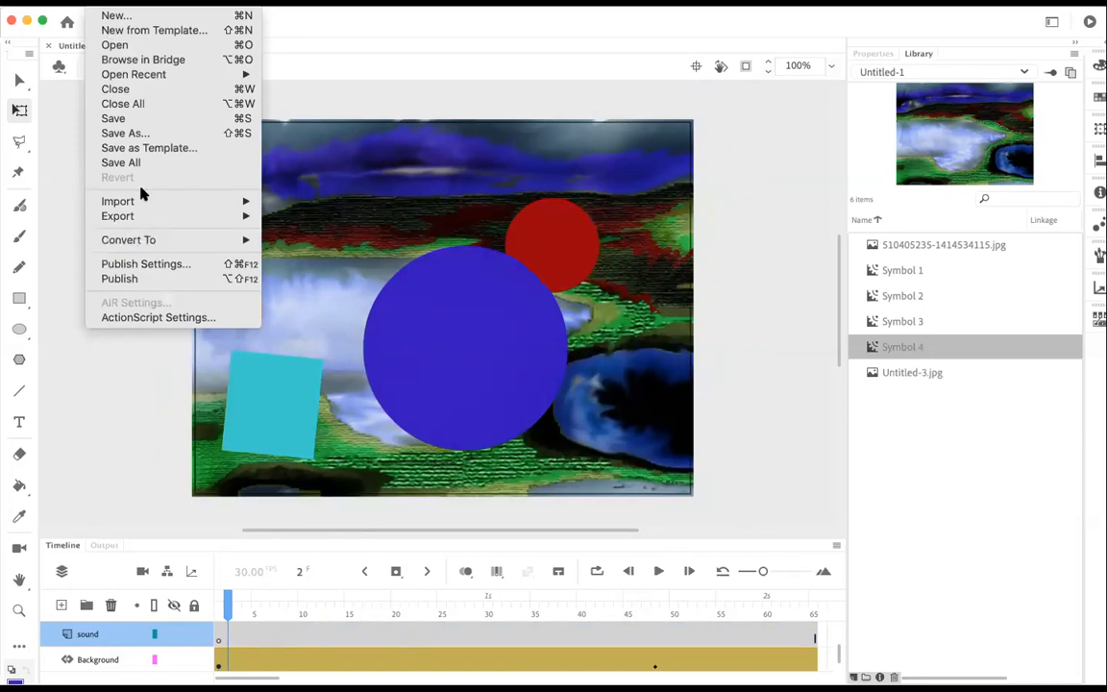
mouse_move(141, 203)
click(286, 215)
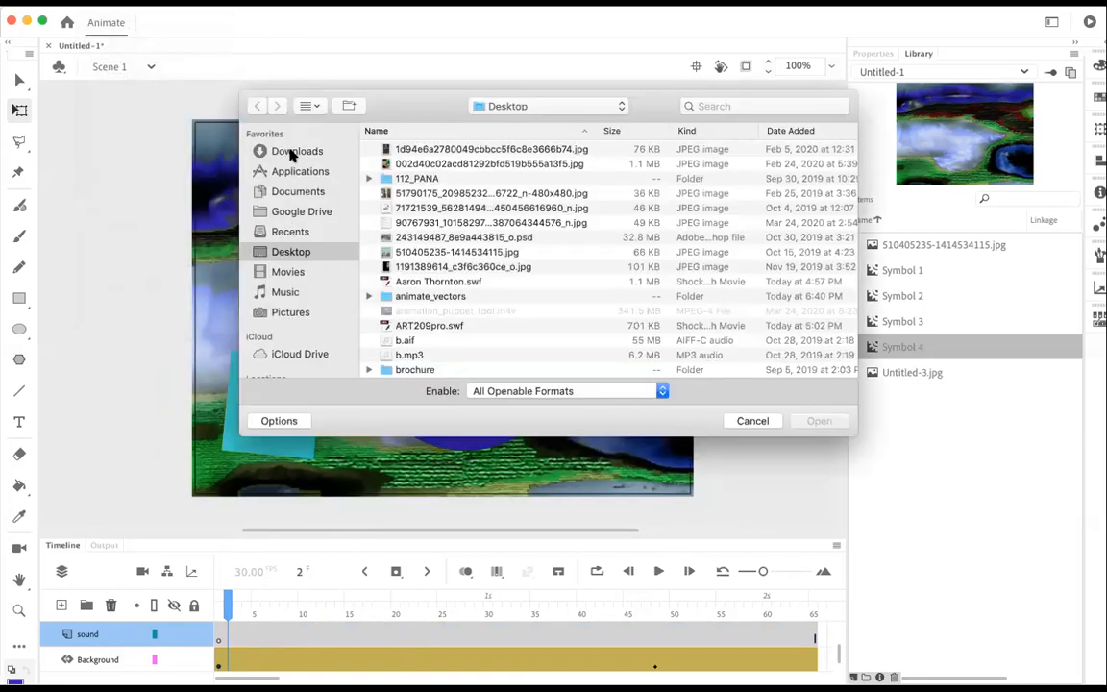
click(291, 151)
scroll(434, 228, up, 3)
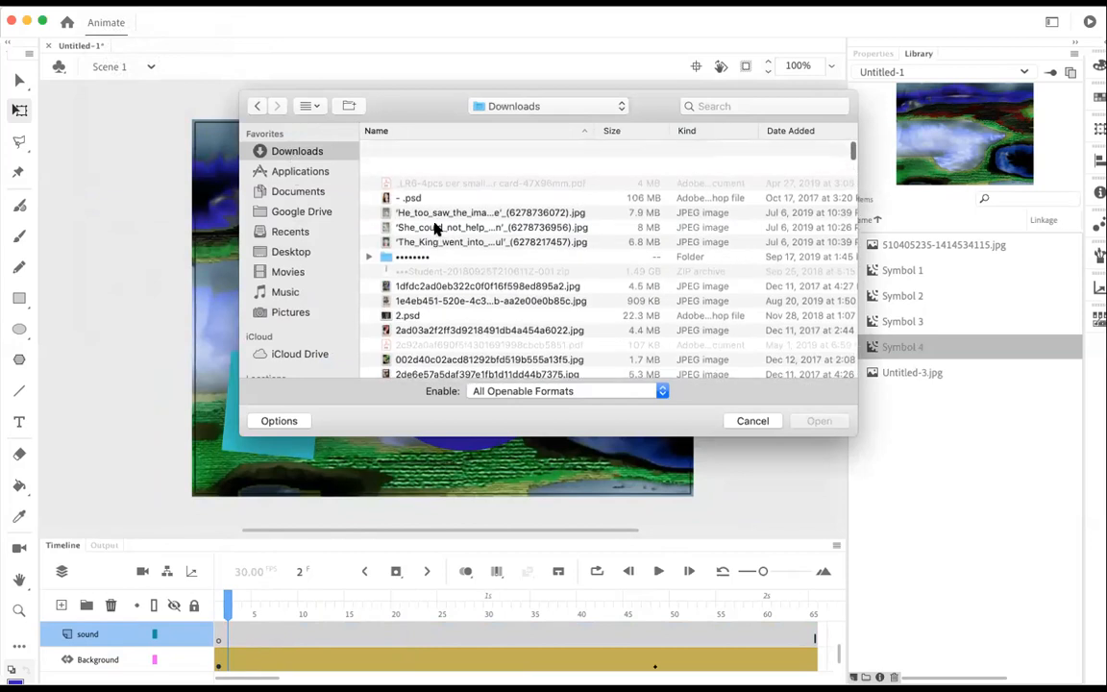
click(790, 130)
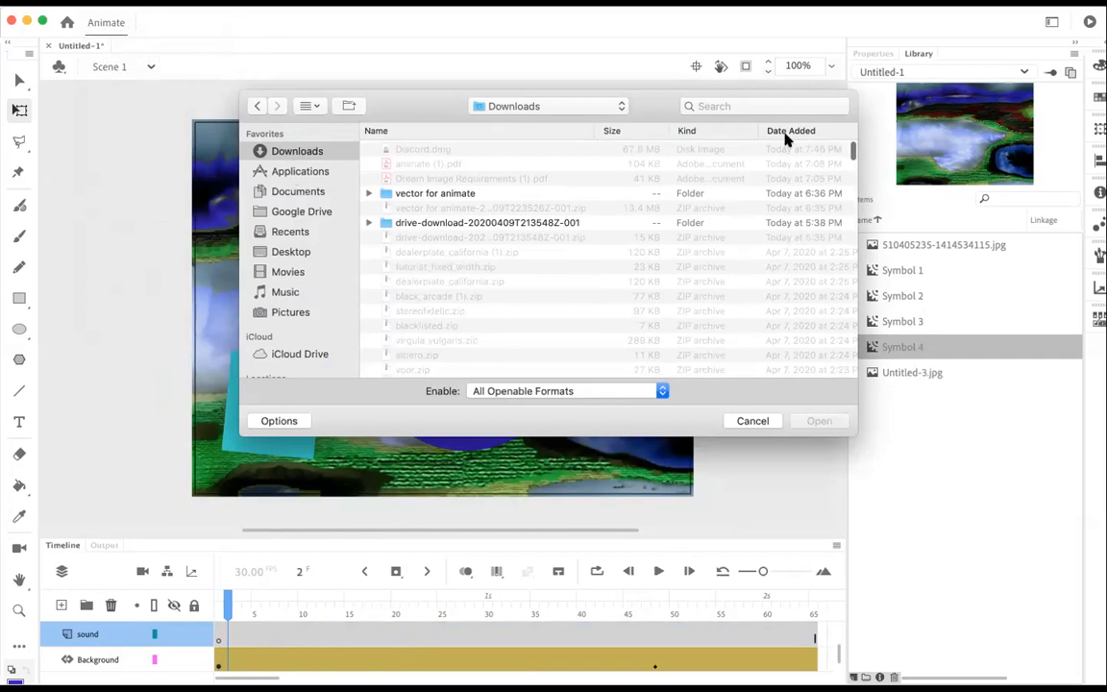
click(786, 133)
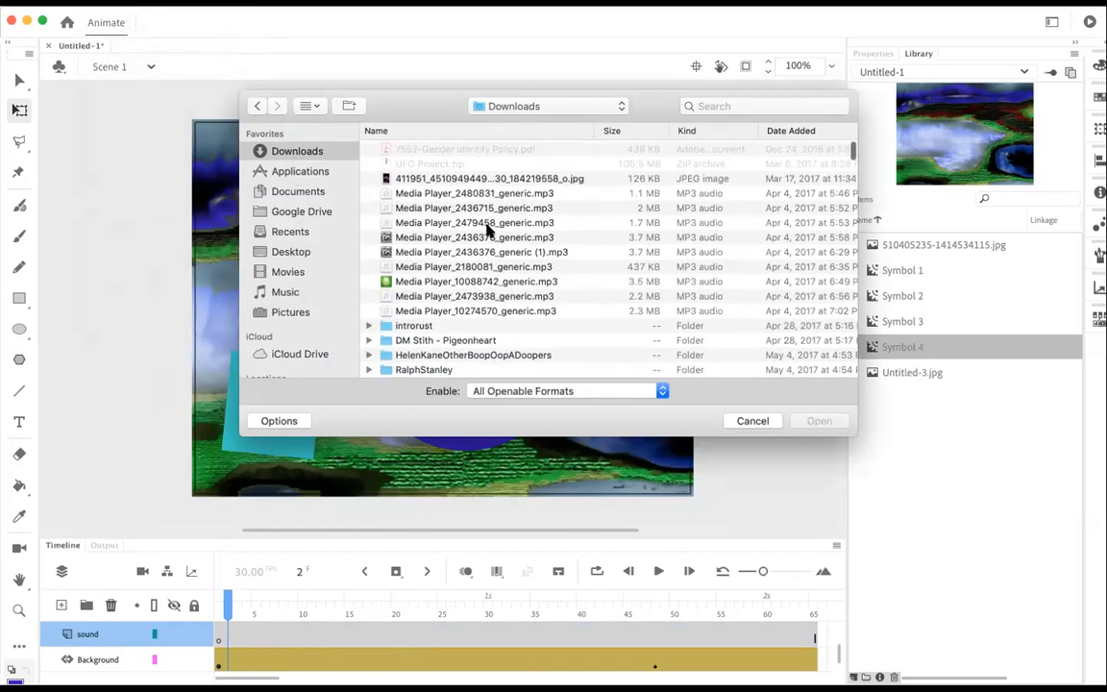
scroll(487, 227, down, 3)
scroll(487, 230, up, 3)
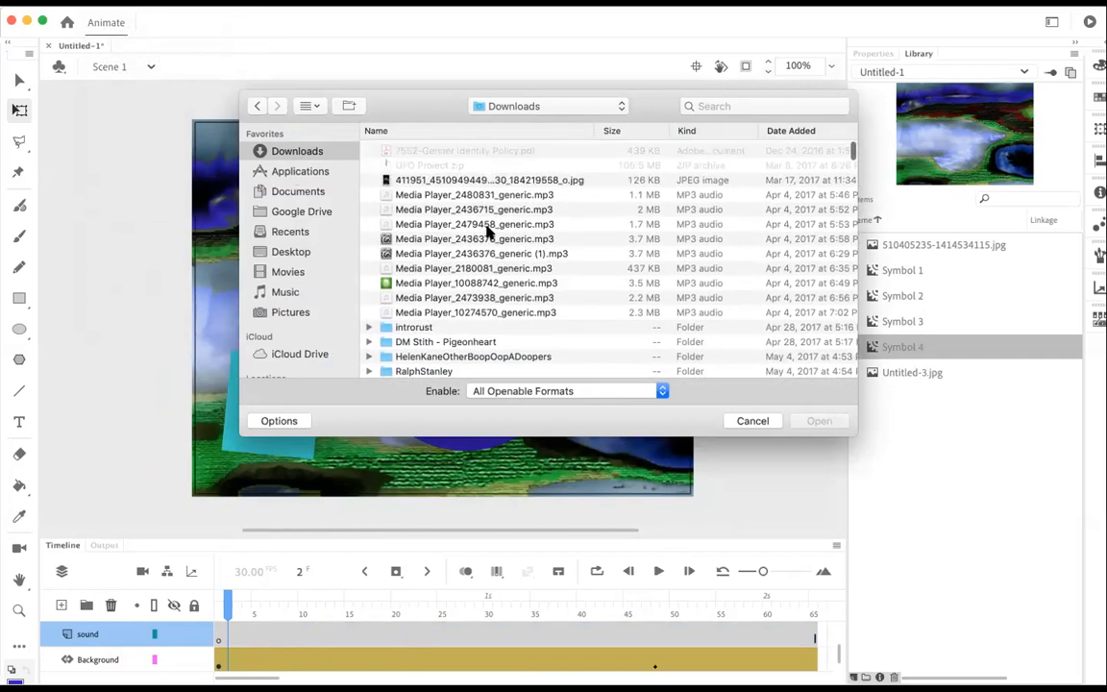
click(813, 126)
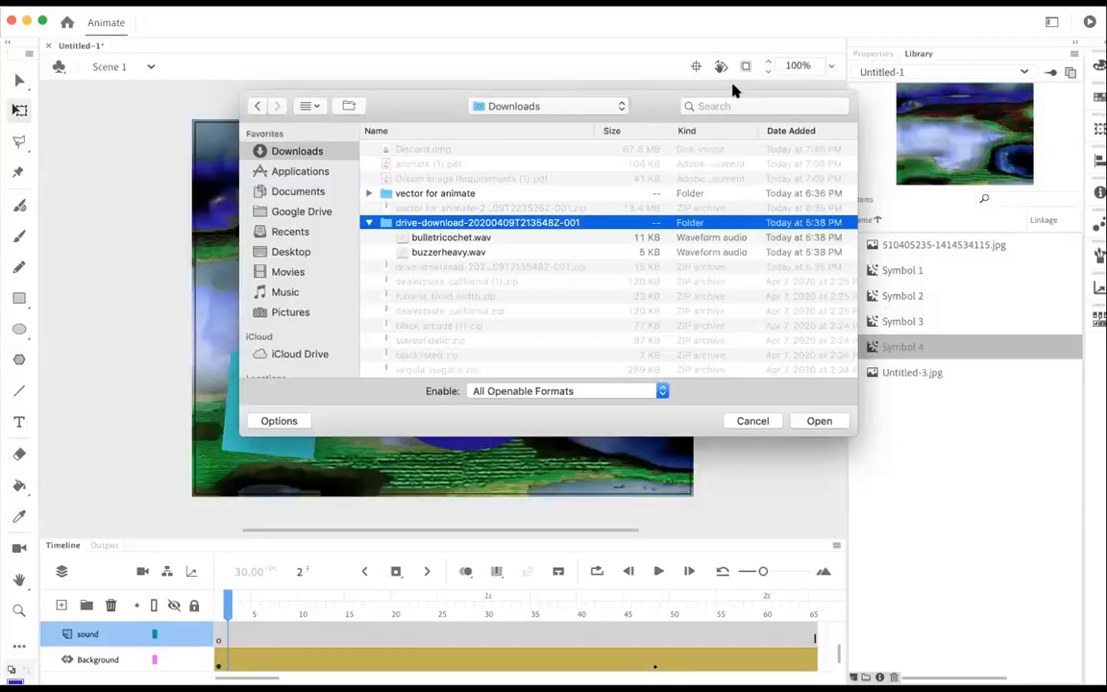
Step: Import both bulletricochet.wav and buzzerheavy.wav from the drive-download-20200409T213548Z-001 folder into the library
click(452, 237)
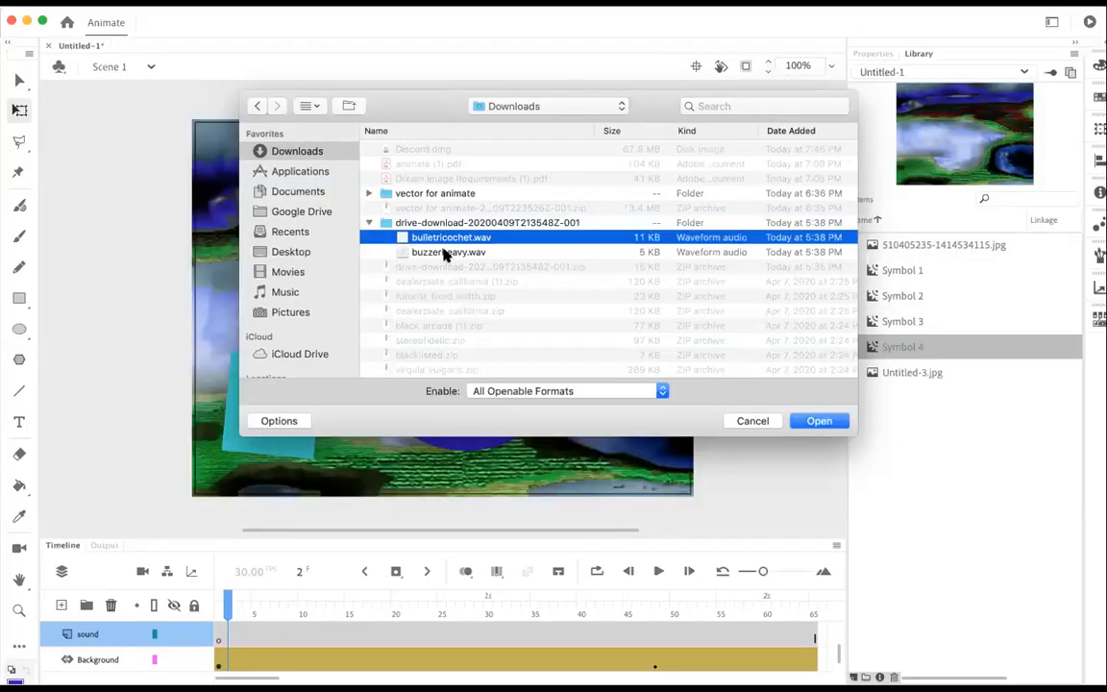
shift+click(446, 252)
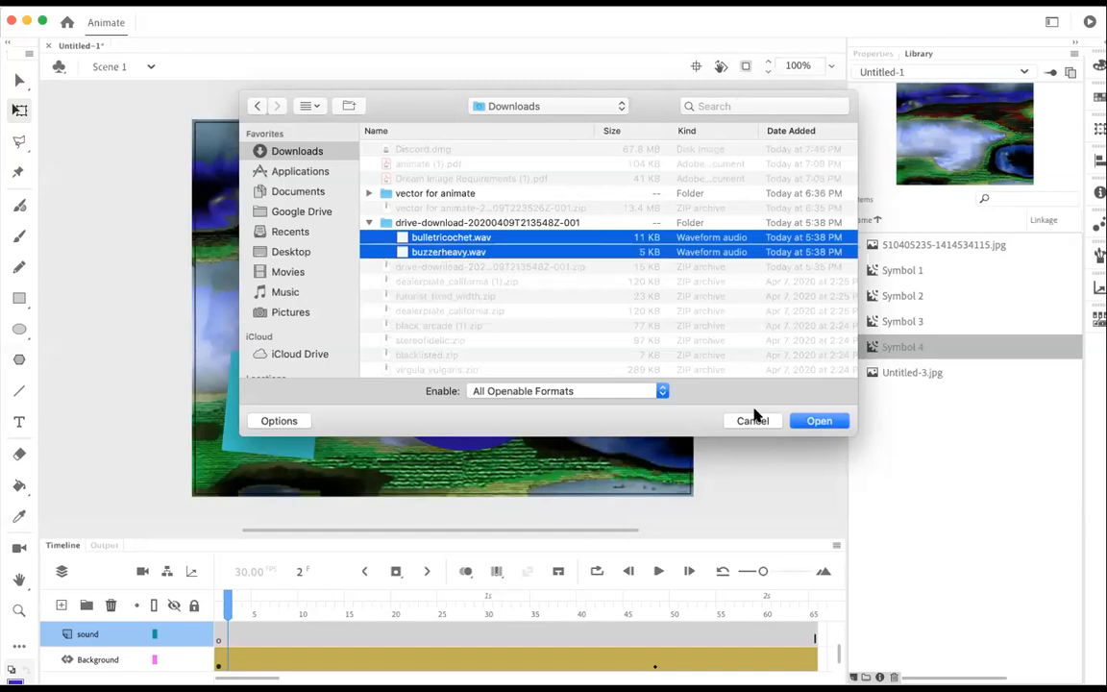
click(817, 421)
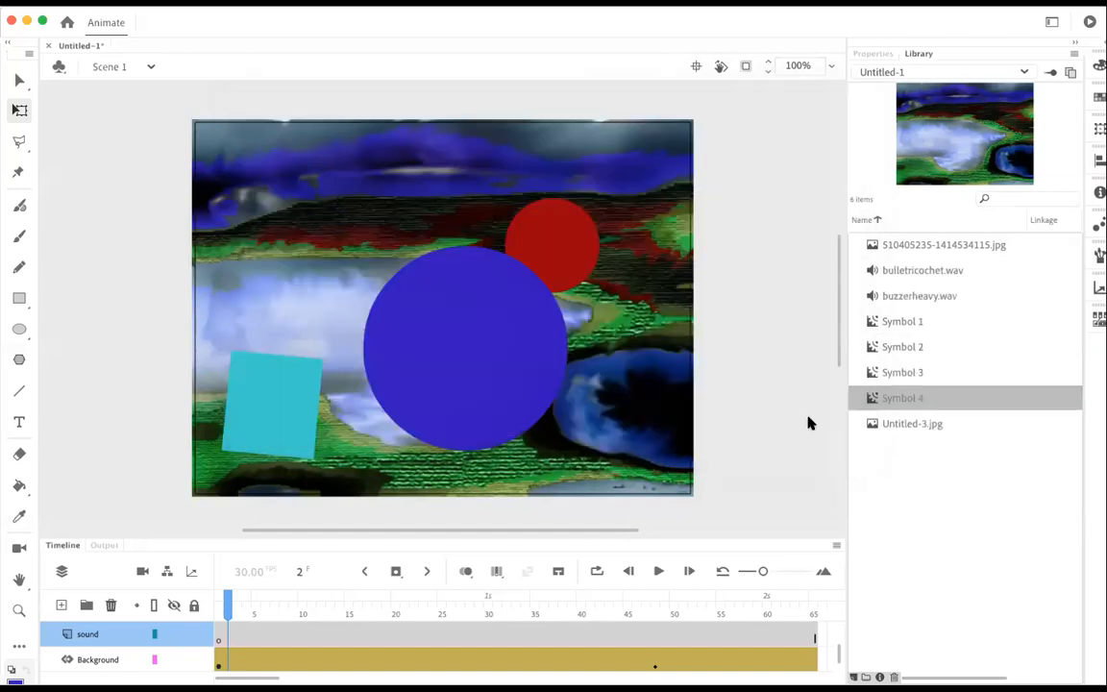
Step: Preview the imported sounds bulletricochet.wav and buzzerheavy.wav in the library, comparing them with the 510405235-1414534115.jpg image
click(947, 242)
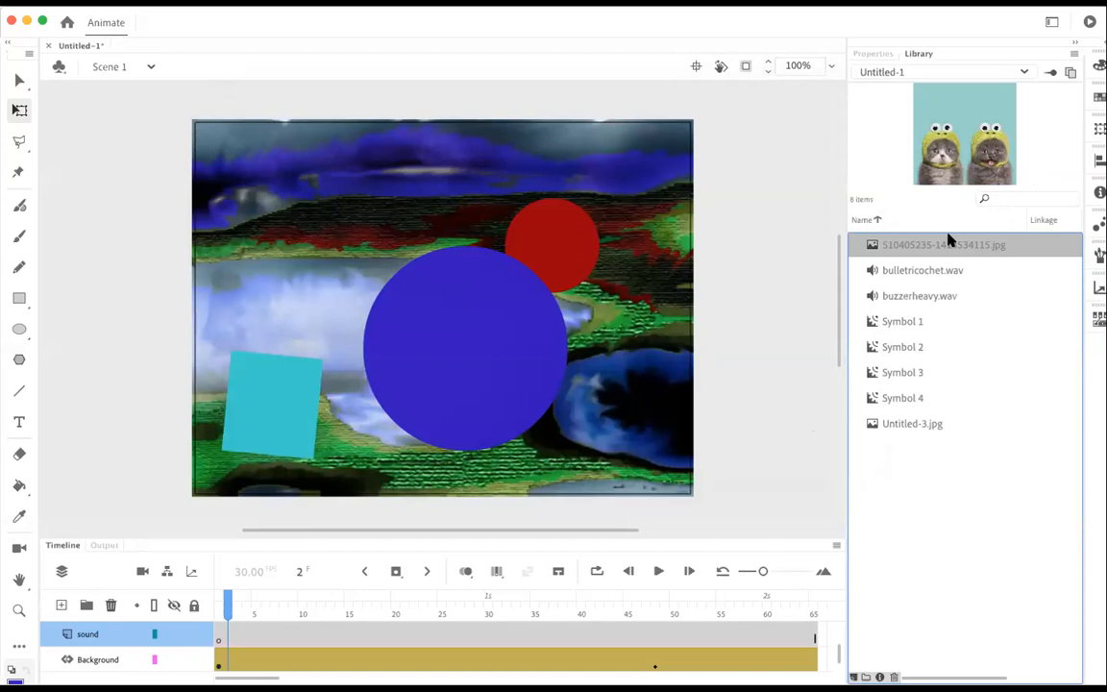
click(940, 269)
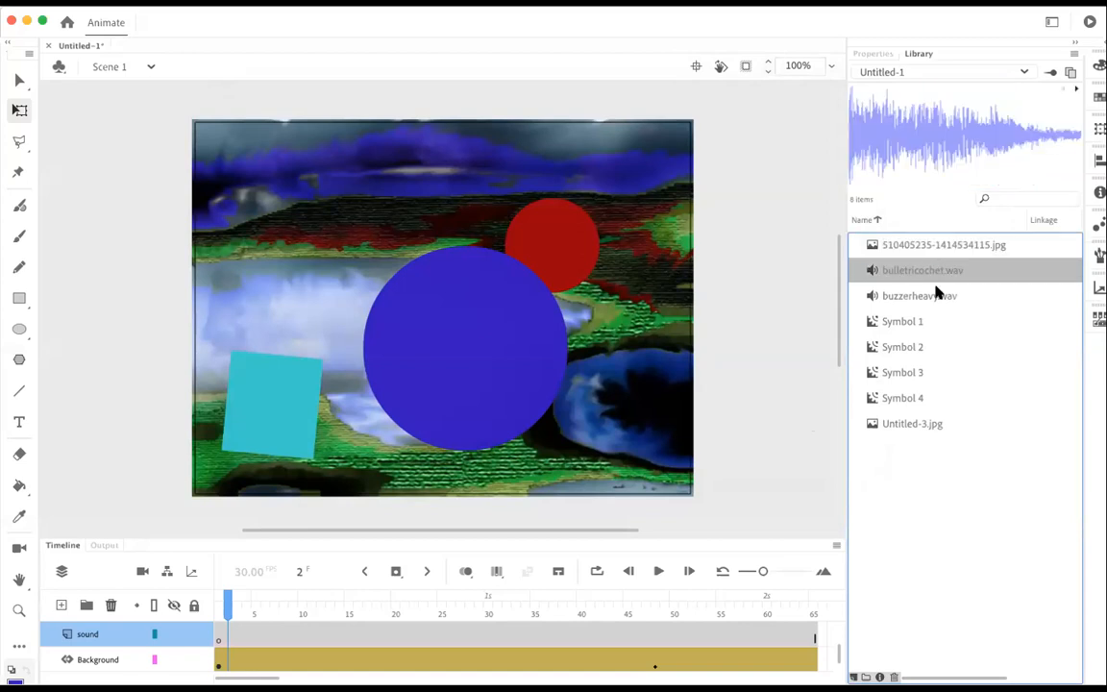
click(922, 245)
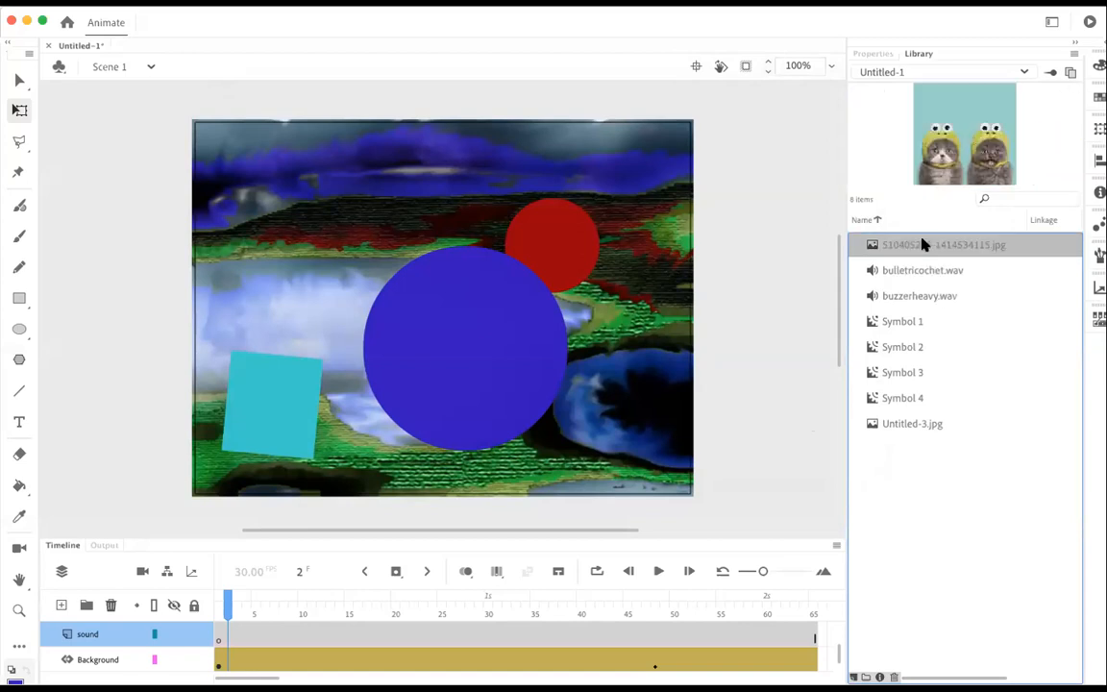
click(921, 270)
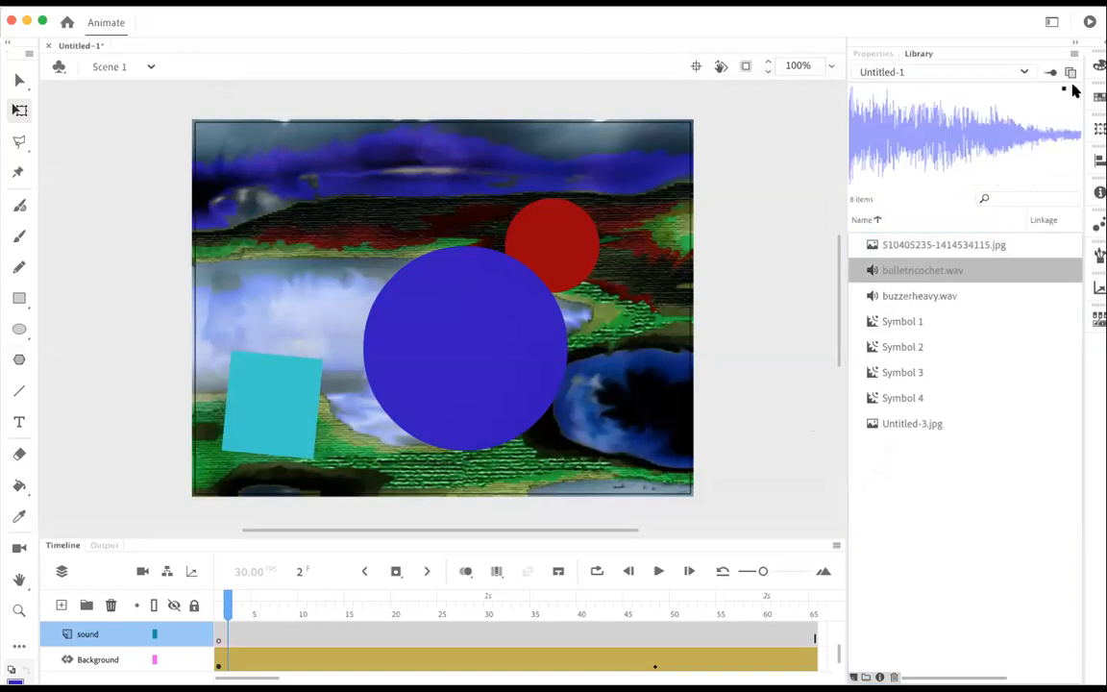
click(908, 296)
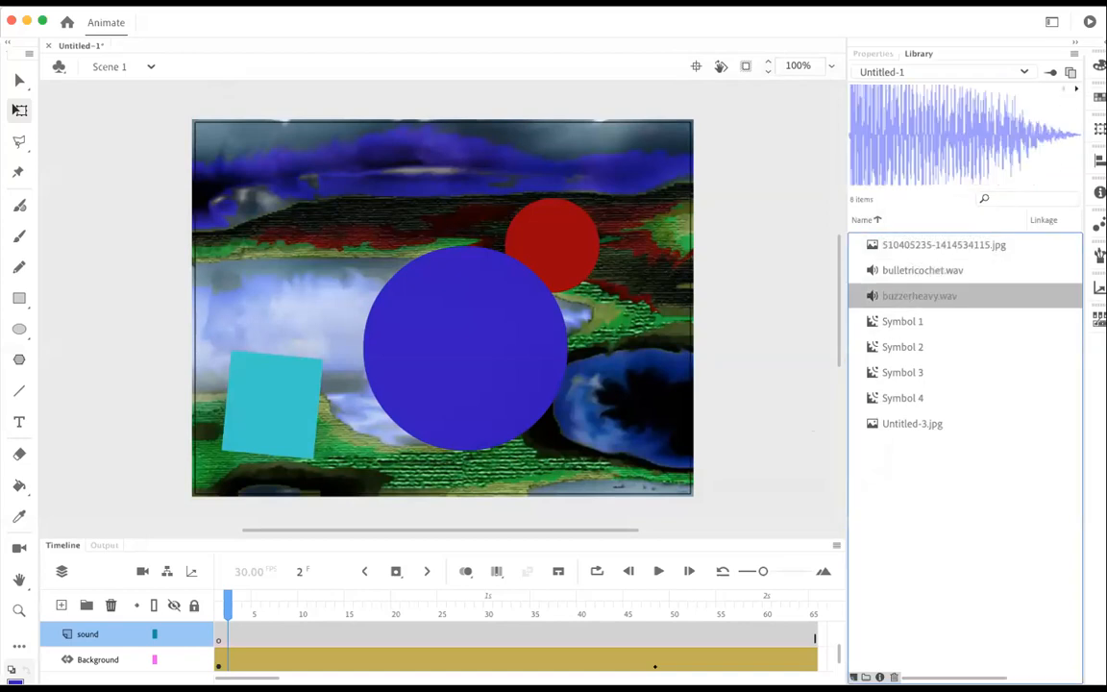
Step: Examine the library previews of Symbol 1 through Symbol 4 and Untitled-3.jpg
click(917, 325)
click(908, 348)
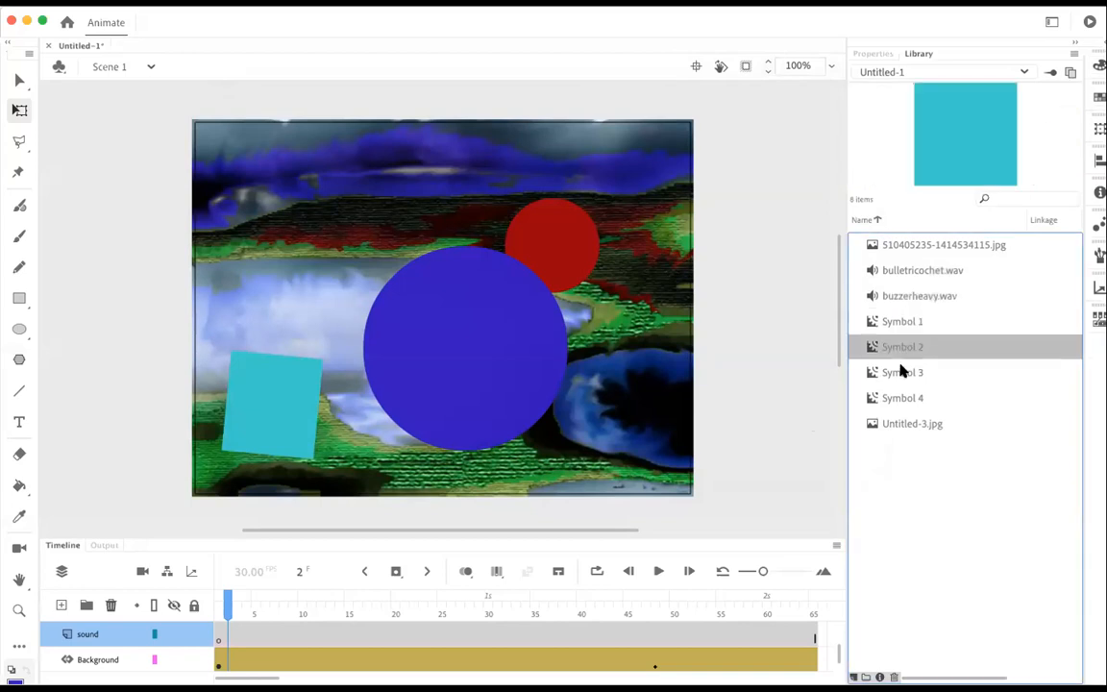
click(902, 372)
click(903, 404)
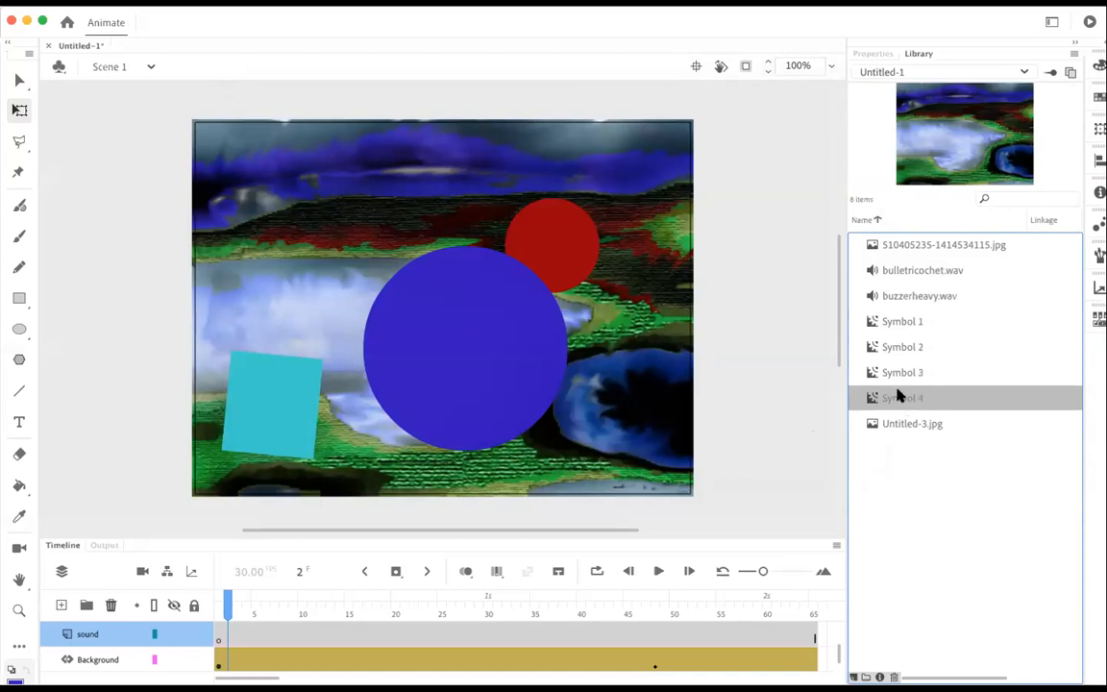
click(892, 374)
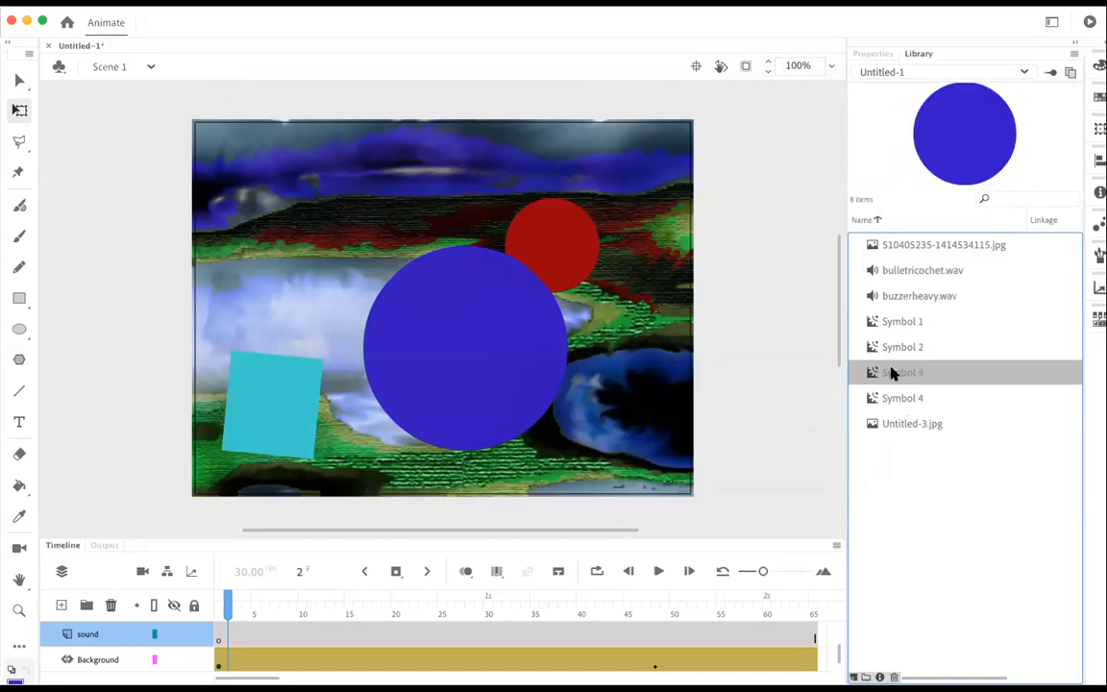
click(905, 323)
click(904, 347)
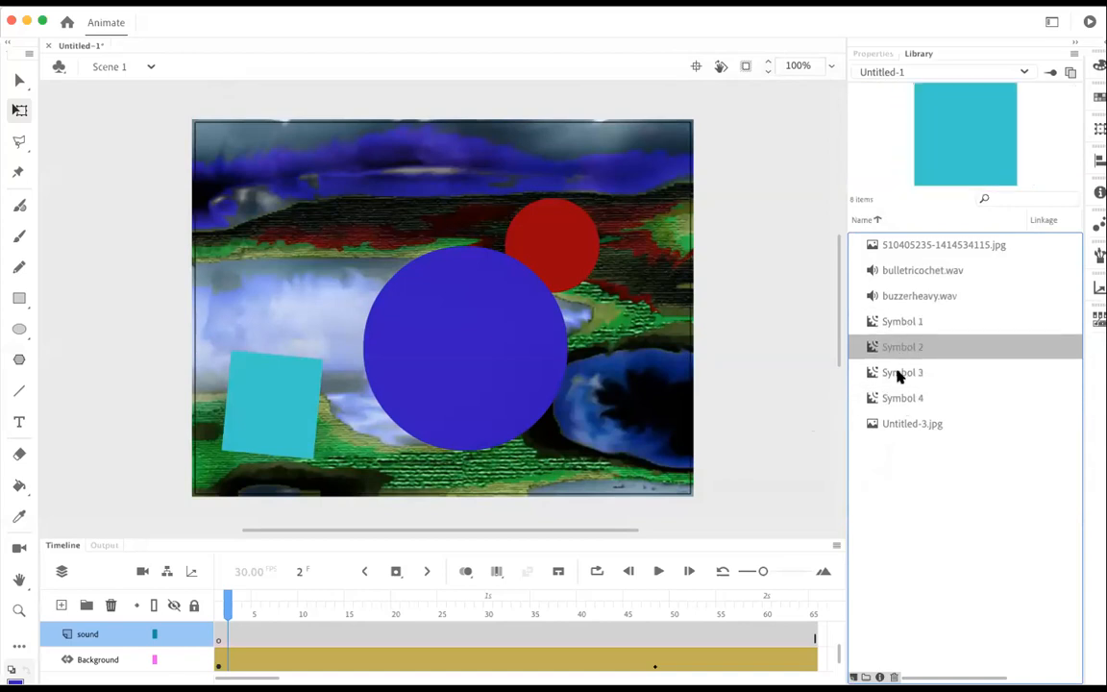
click(900, 374)
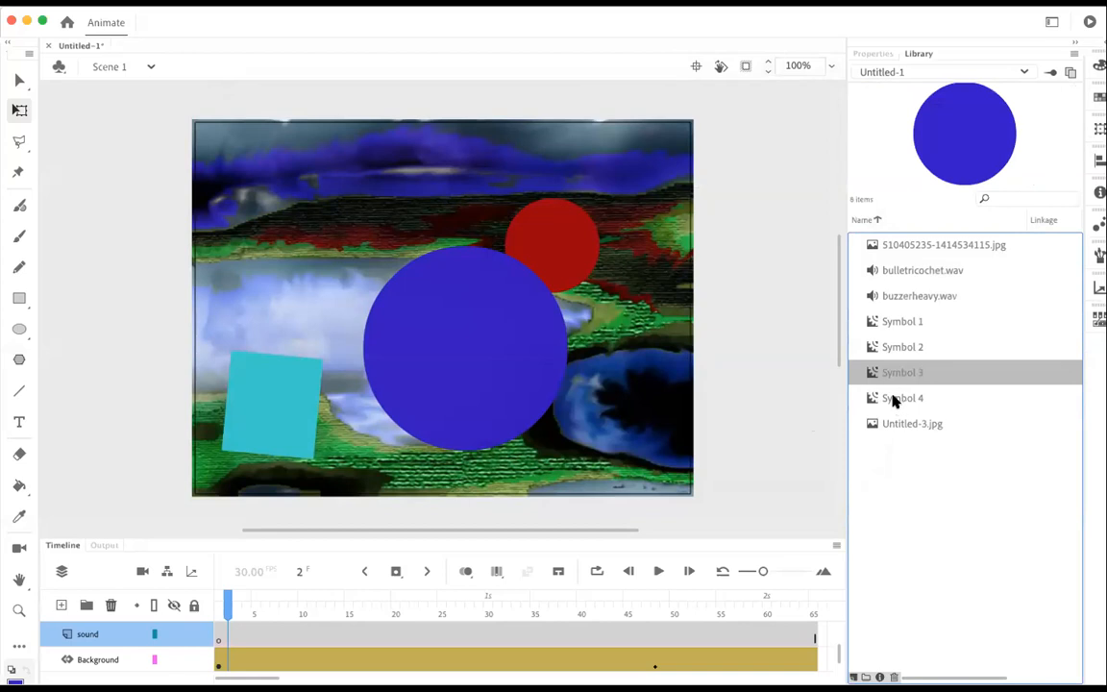
click(894, 401)
click(896, 428)
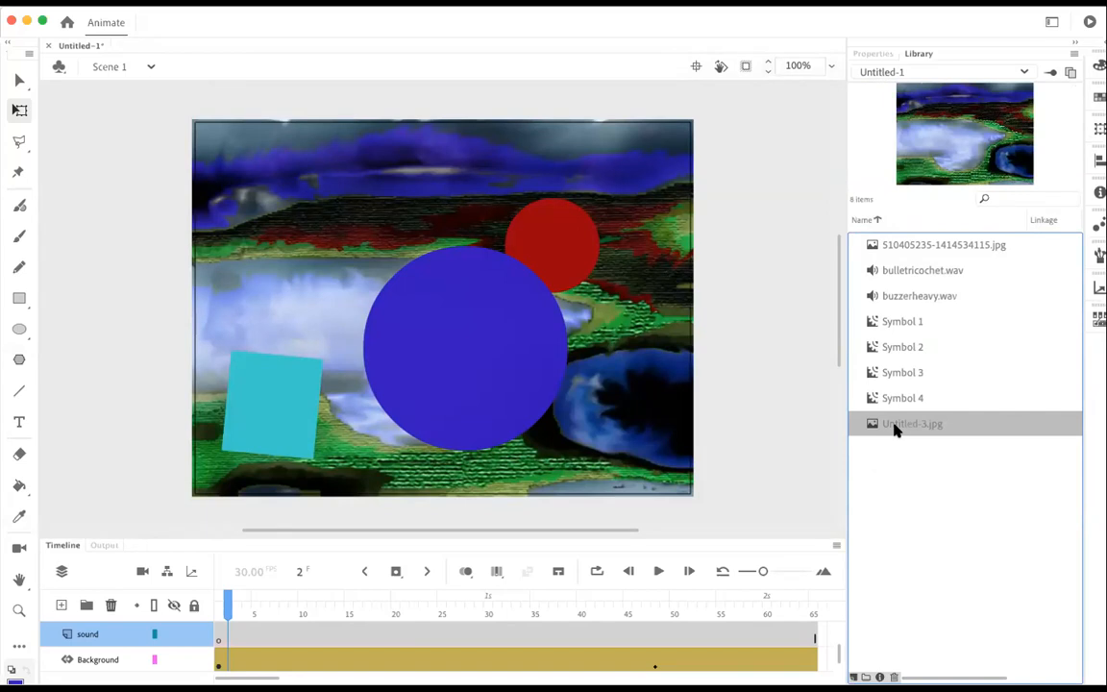
Step: Select bulletricochet.wav in the library and lock the Background layer
click(898, 271)
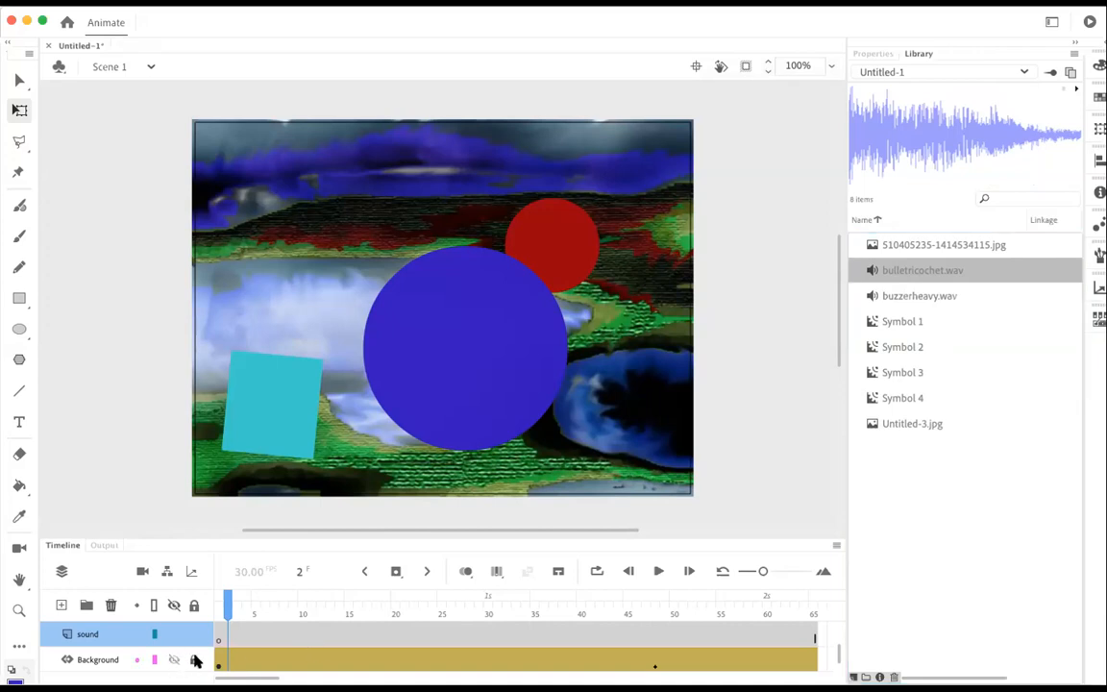
scroll(196, 660, down, 1)
scroll(196, 661, up, 1)
scroll(196, 660, right, 2)
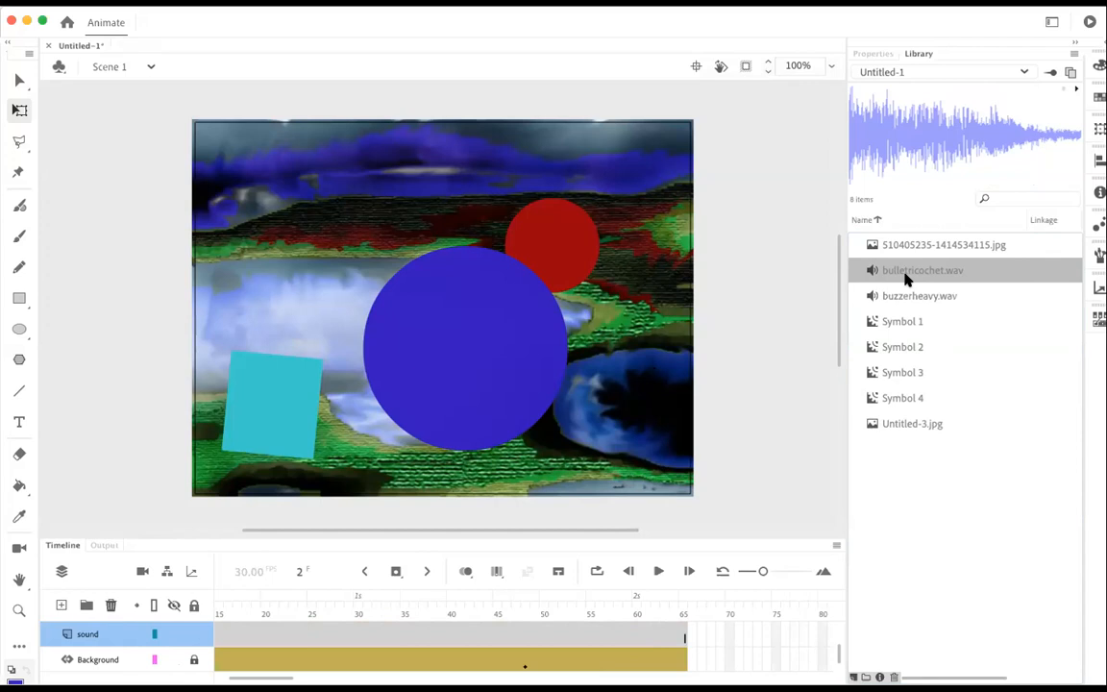
Step: Place bulletricochet.wav on the sound layer by adding it to the stage, and undo the placement
drag(906, 276, 477, 201)
drag(396, 192, 423, 197)
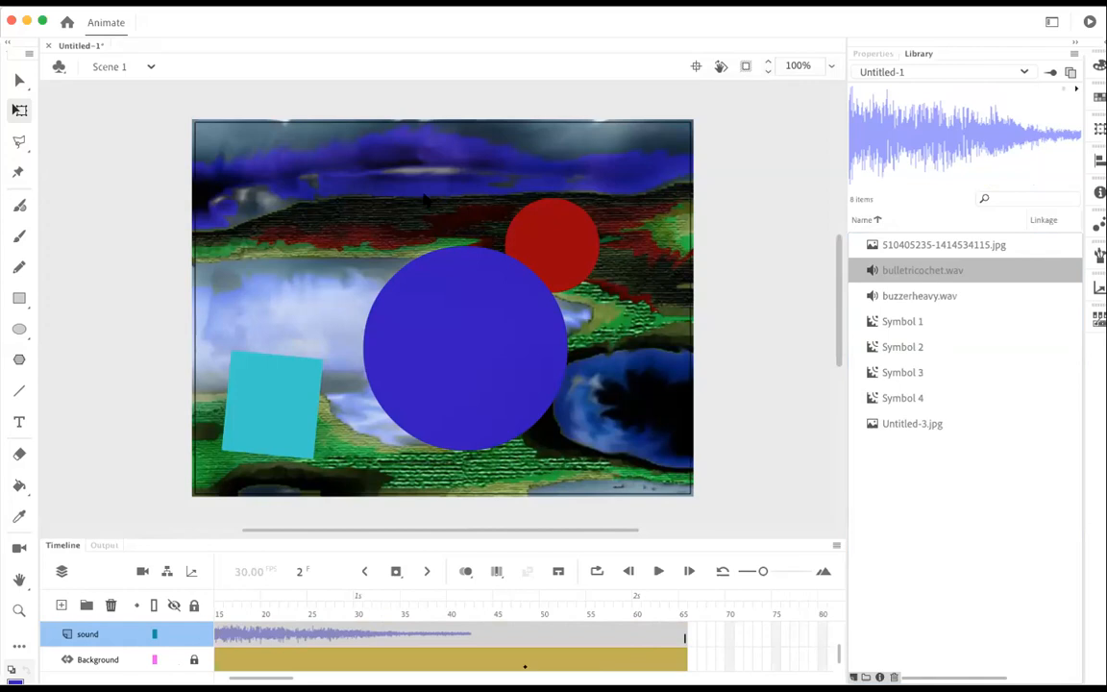
key(super+z)
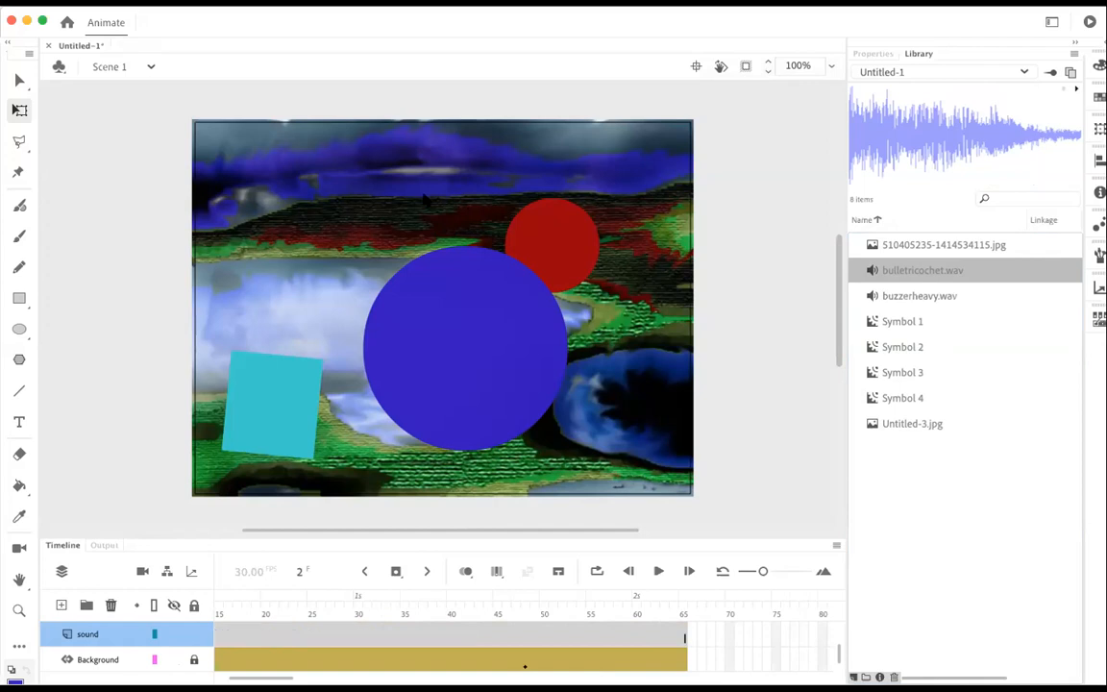
Step: Insert a keyframe at frame 38 of the sound layer and place buzzerheavy.wav on it
right_click(431, 638)
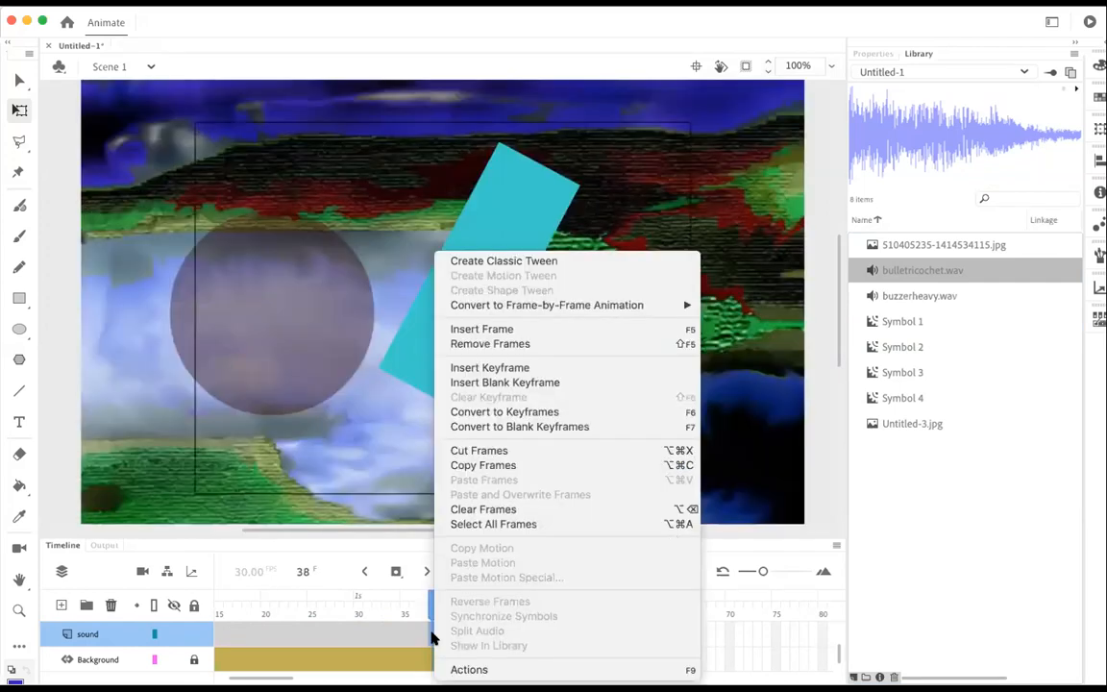
click(480, 369)
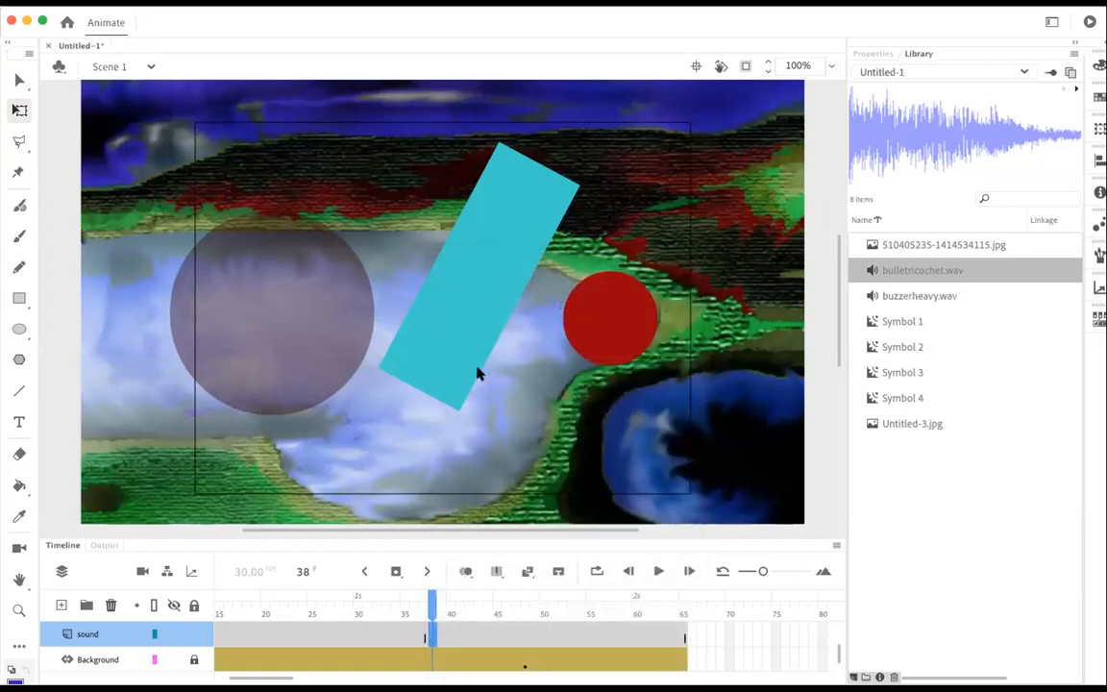
click(876, 298)
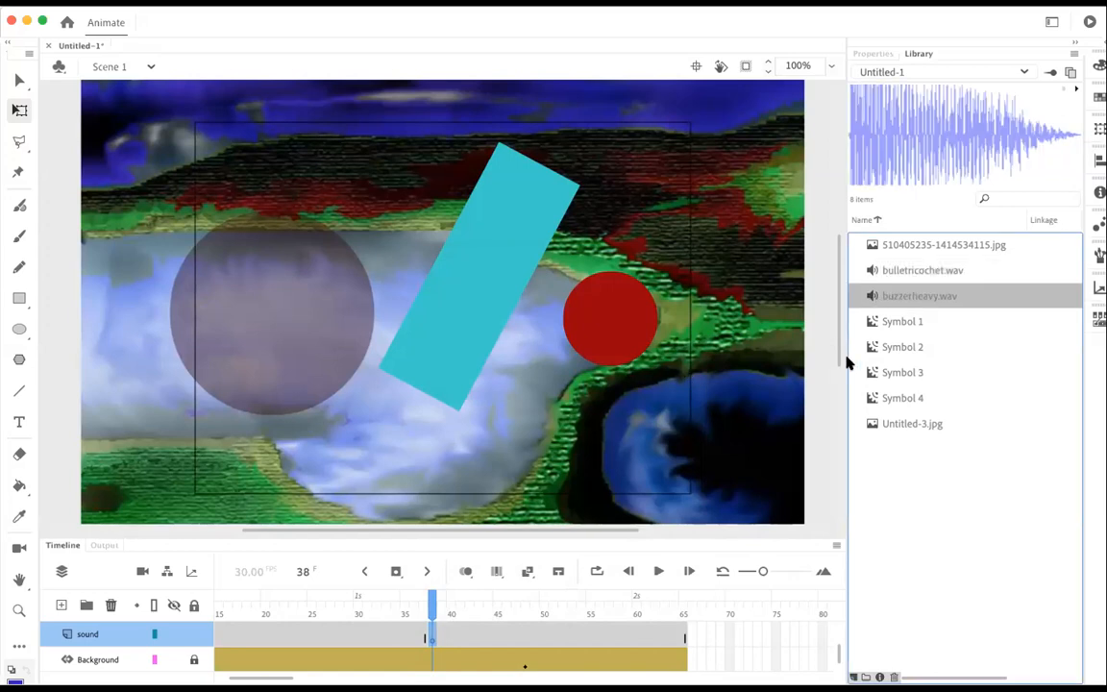
drag(897, 294, 428, 273)
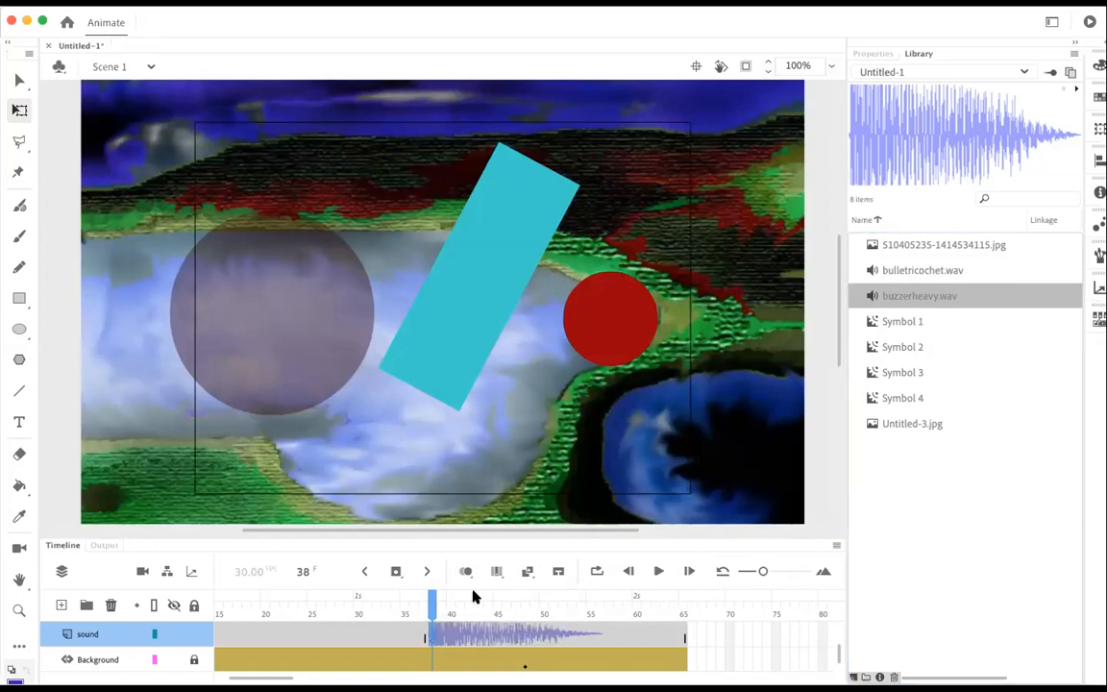
Step: Test the movie to check the buzzer sound against the animation, and close the preview
drag(433, 601, 377, 632)
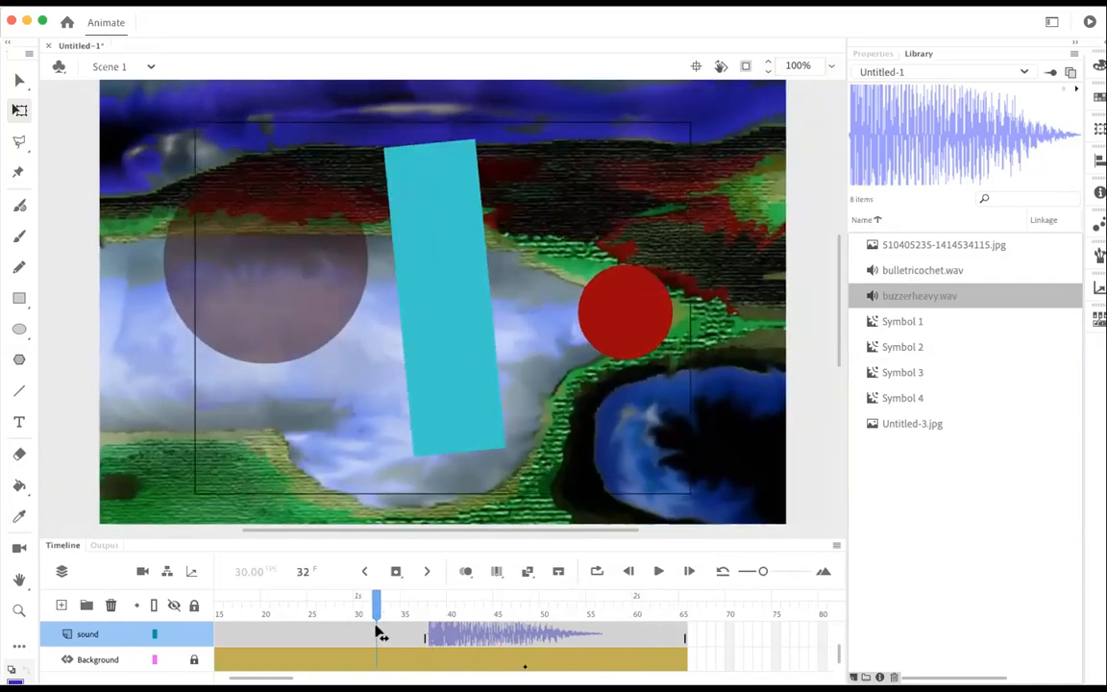
key(super+Return)
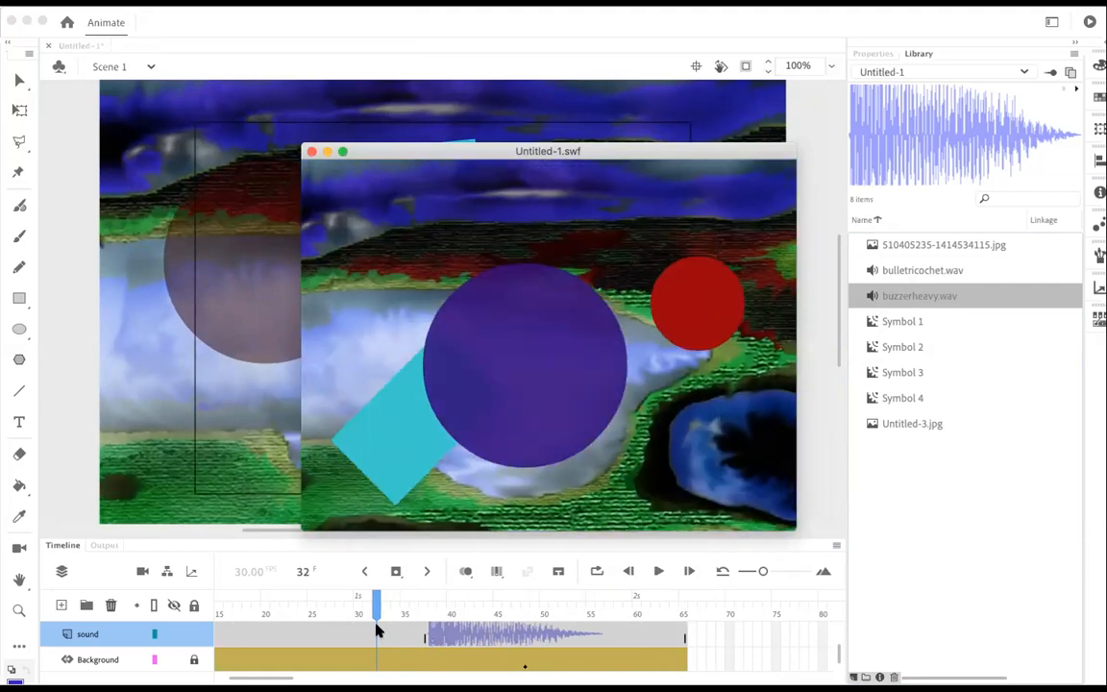
click(311, 152)
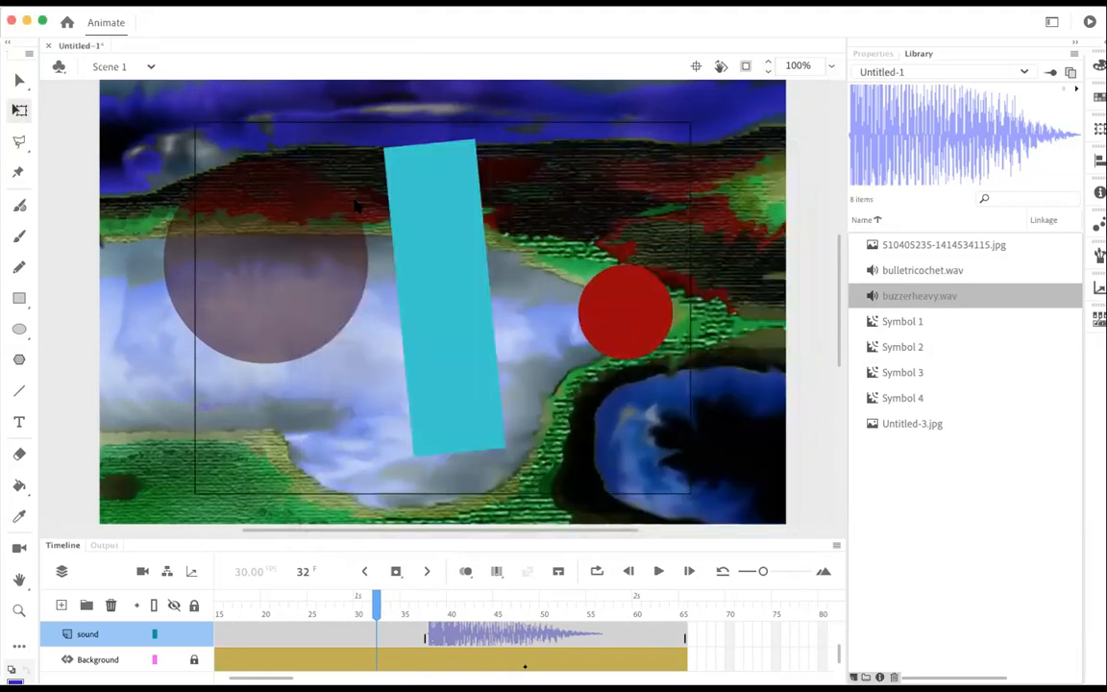
scroll(322, 187, down, 2)
scroll(355, 206, up, 2)
scroll(356, 205, up, 2)
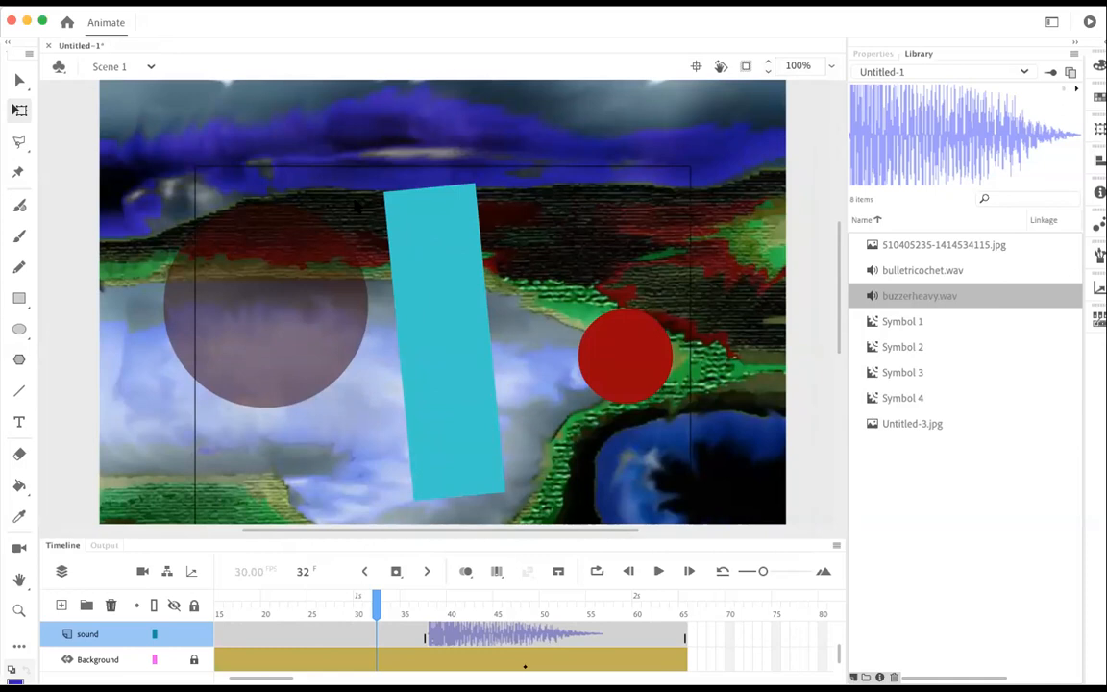
scroll(355, 205, down, 2)
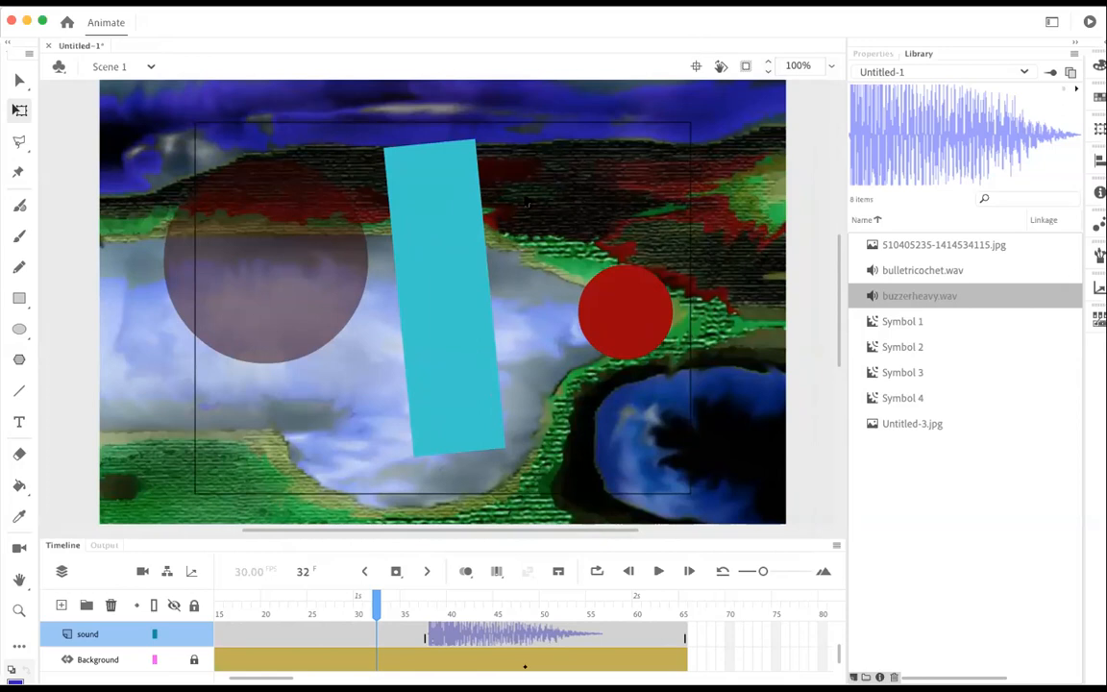
Step: Insert a second scene into the document
click(99, 2)
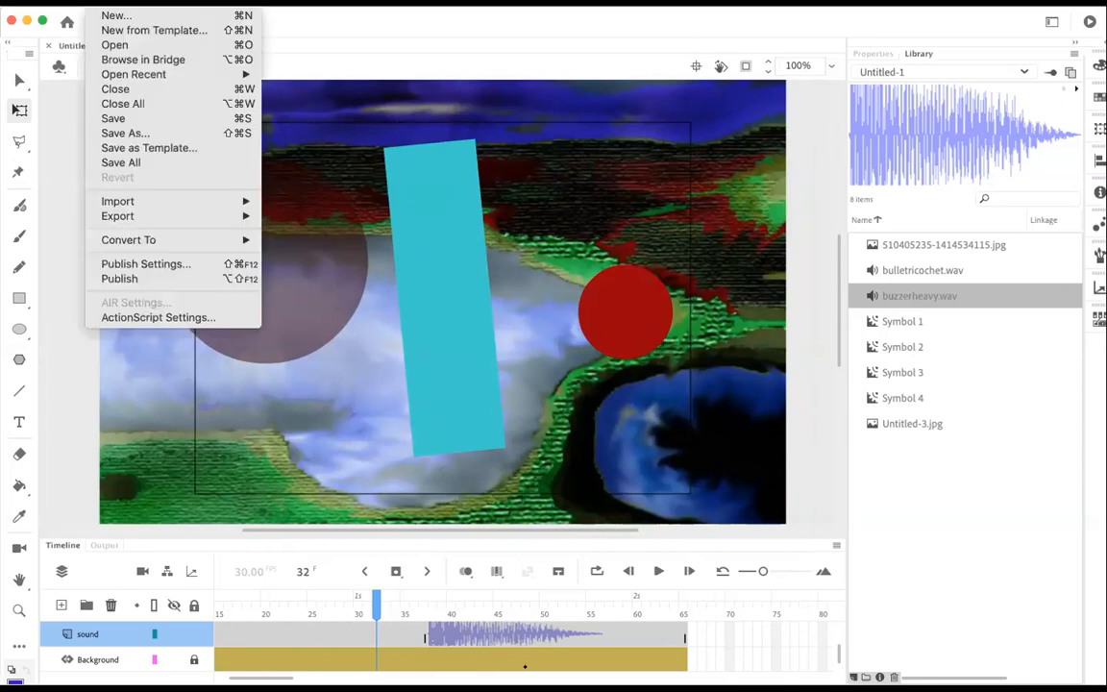
mouse_move(202, 3)
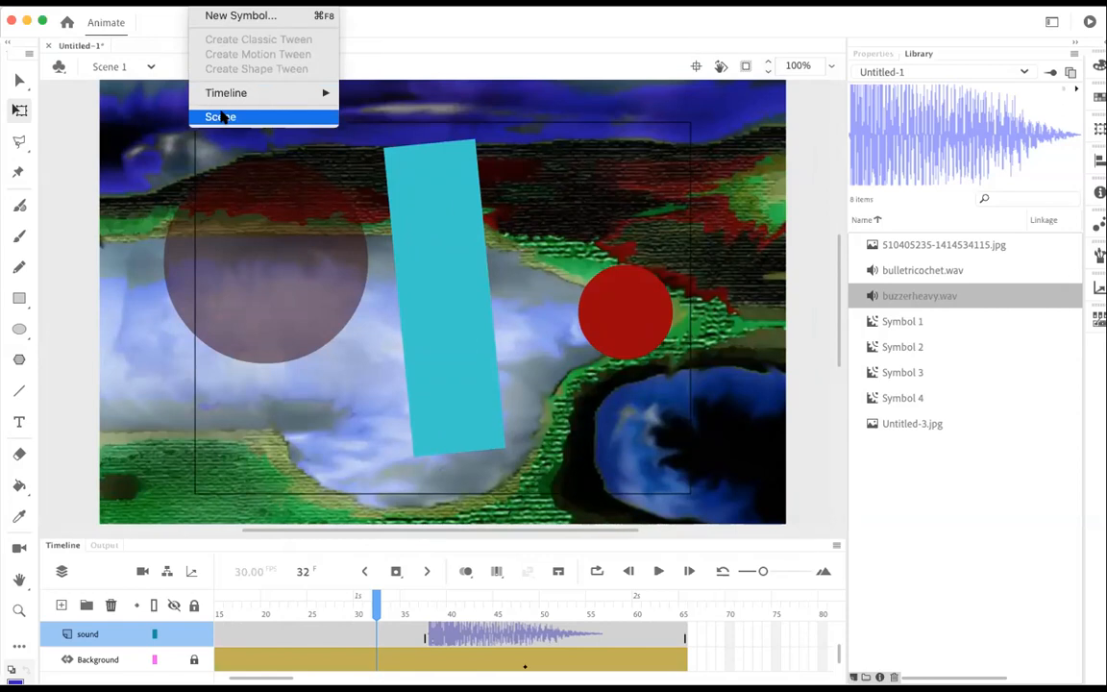
click(221, 116)
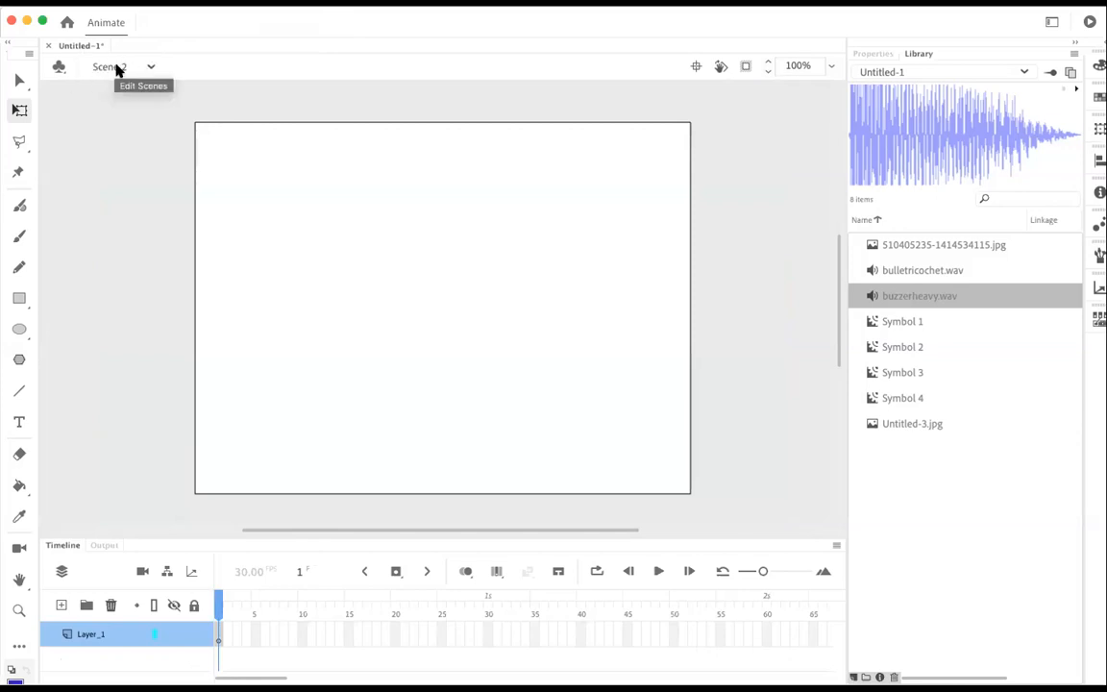
Step: Switch to Scene 1 to compare its timeline, and return to Scene 2
click(151, 68)
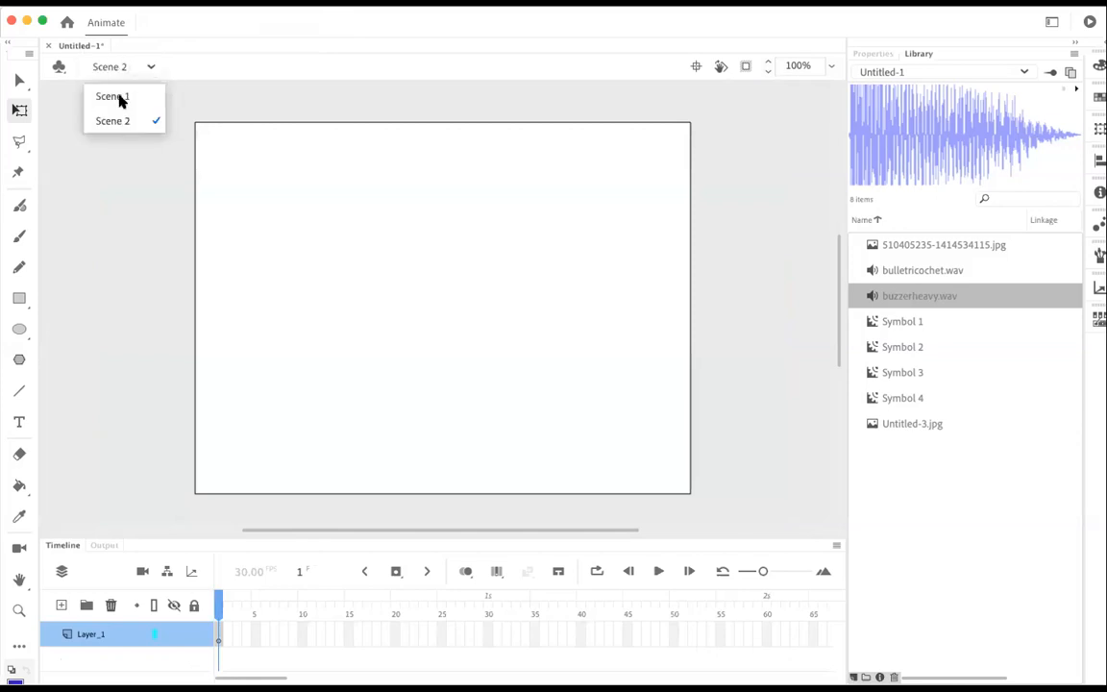
click(119, 98)
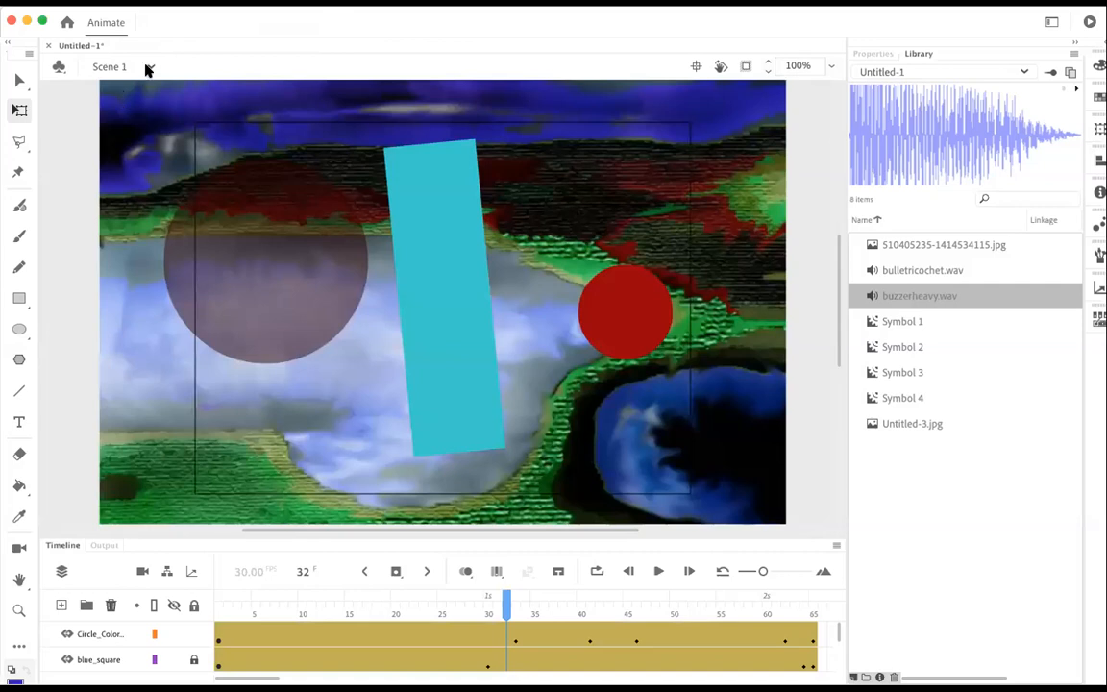
click(139, 65)
click(113, 121)
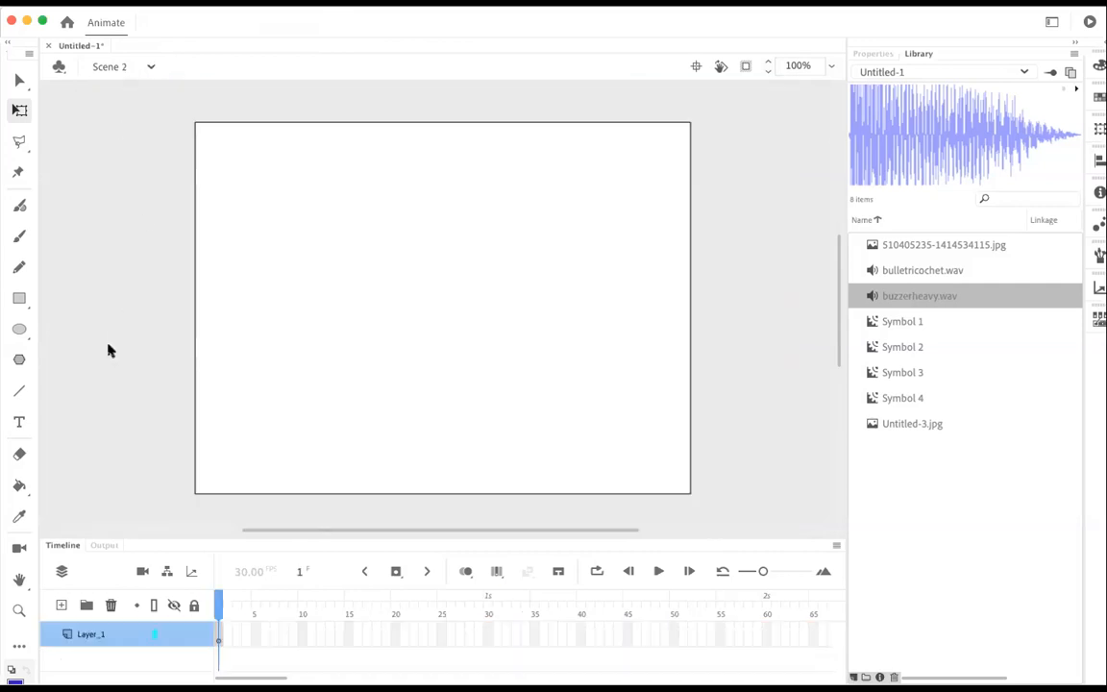
Step: Place 510405235-1414534115.jpg on the stage of Scene 2 and test the movie with both scenes
click(873, 246)
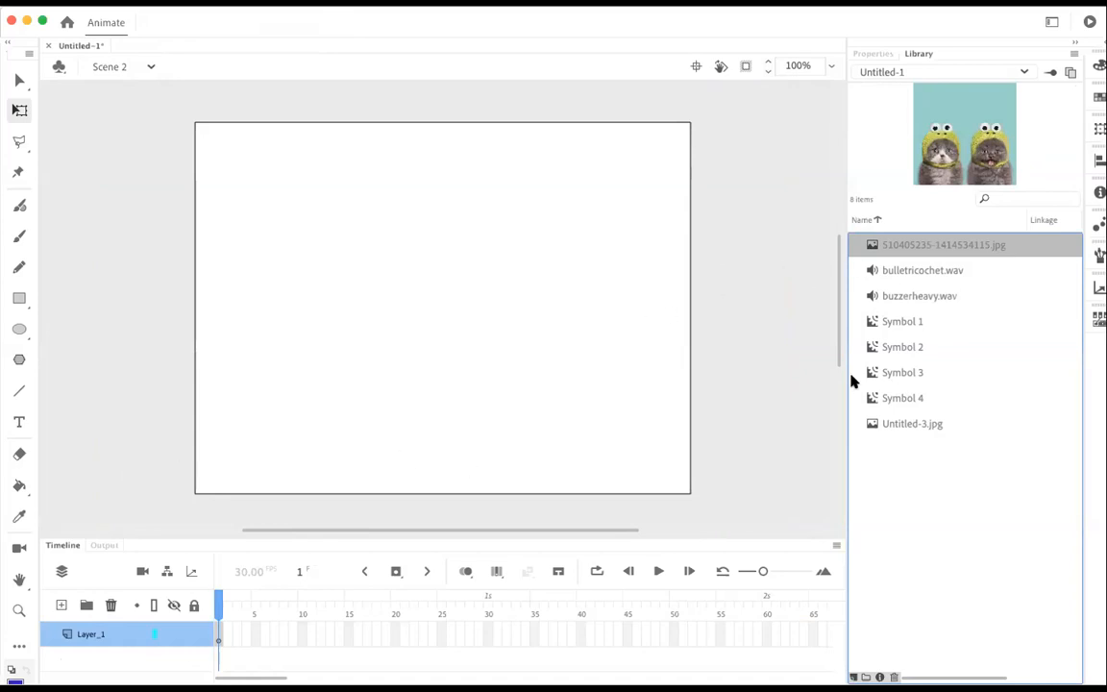
drag(947, 244, 450, 267)
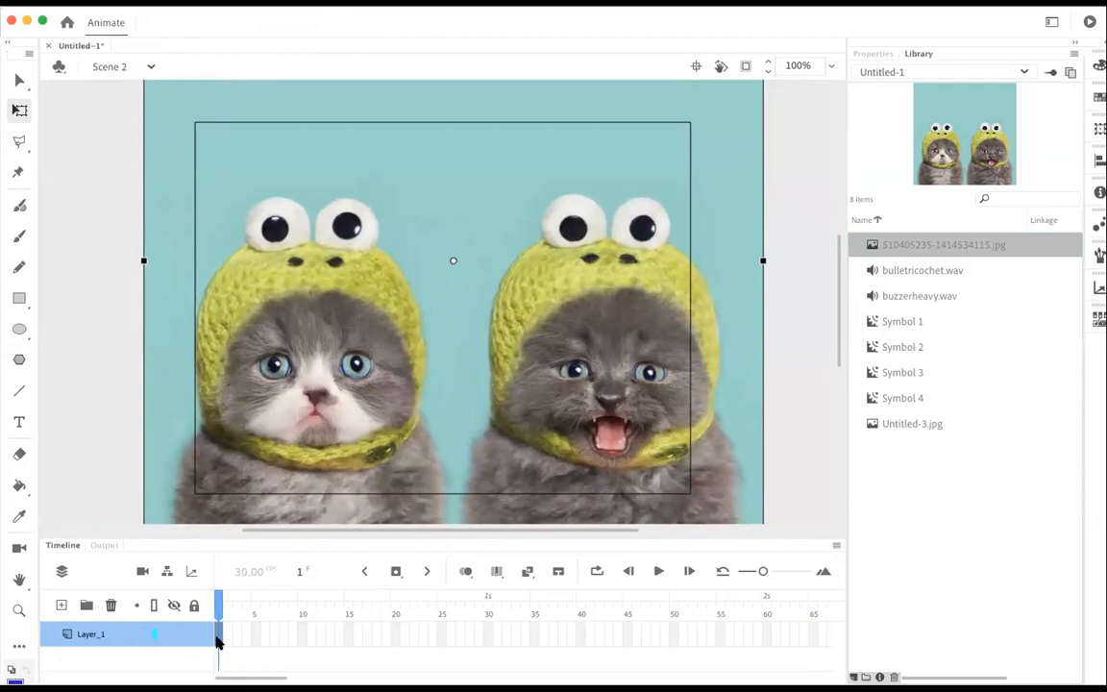
key(super+Return)
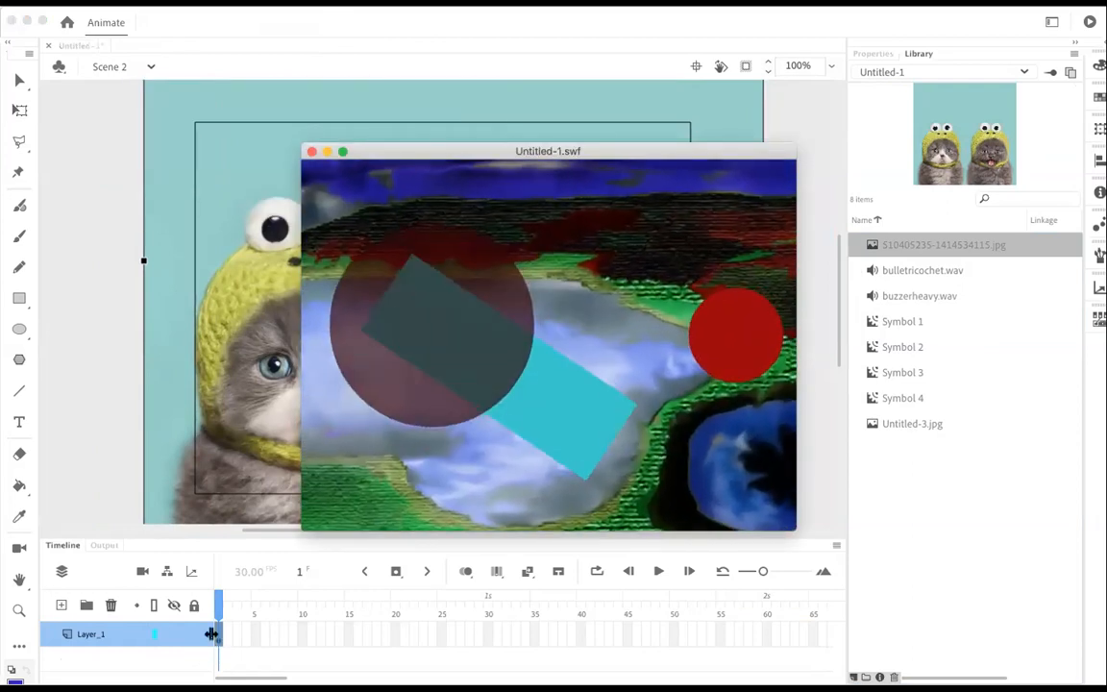
click(311, 152)
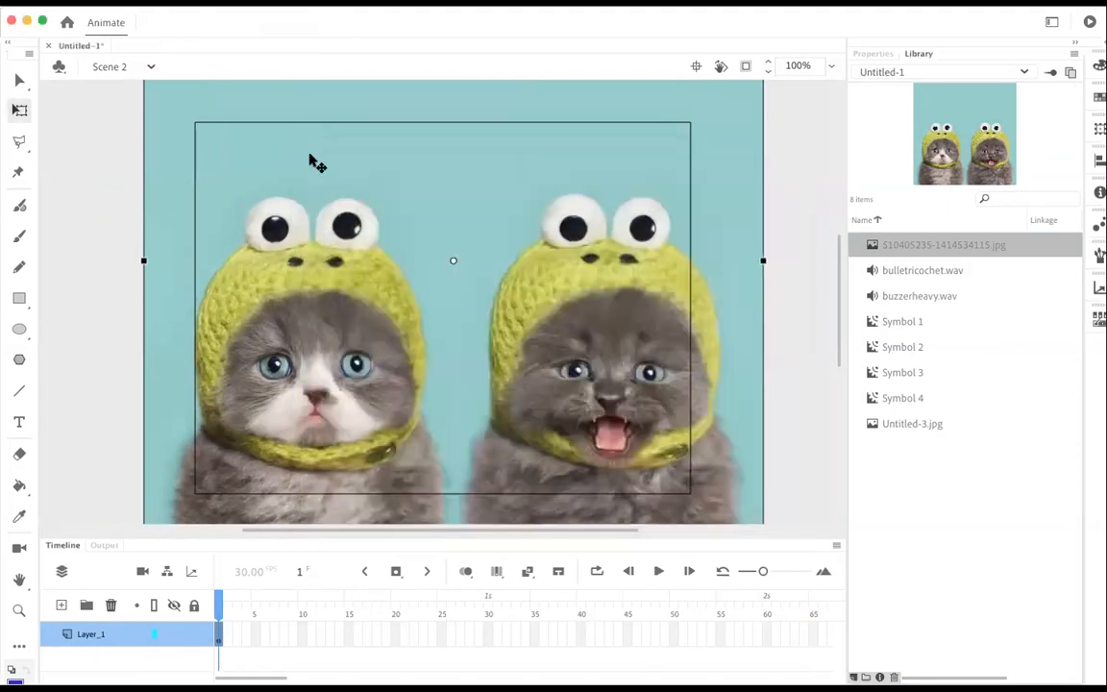
Step: Extend the kitten image's layer to frame 65 and return the playhead to frame 1
right_click(812, 634)
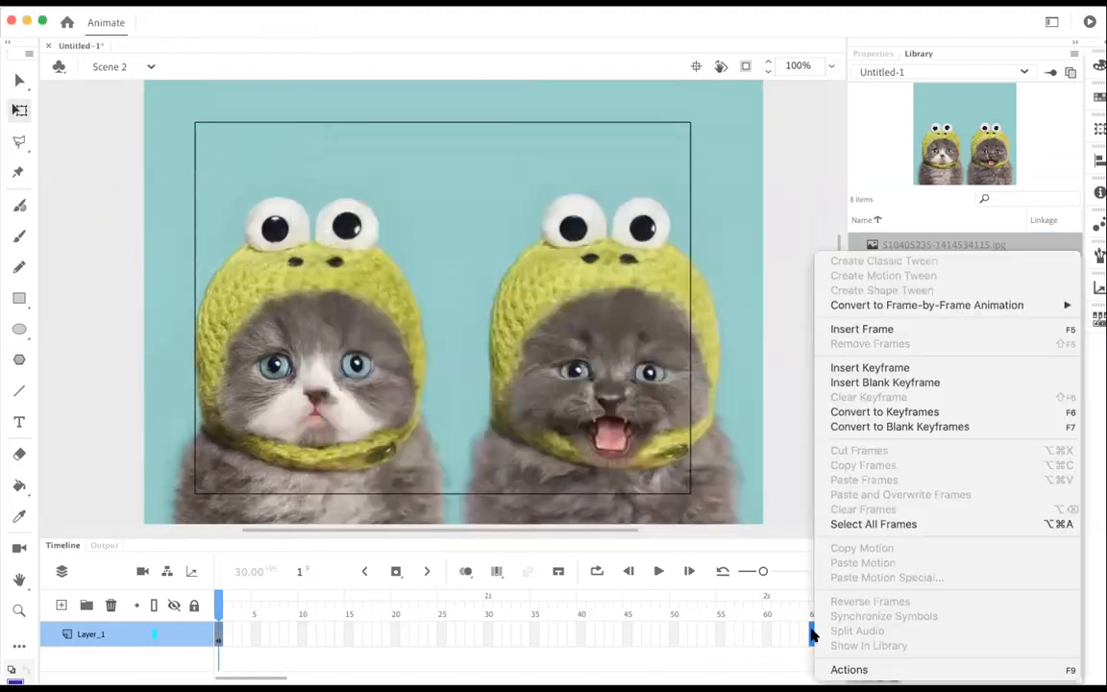
click(874, 332)
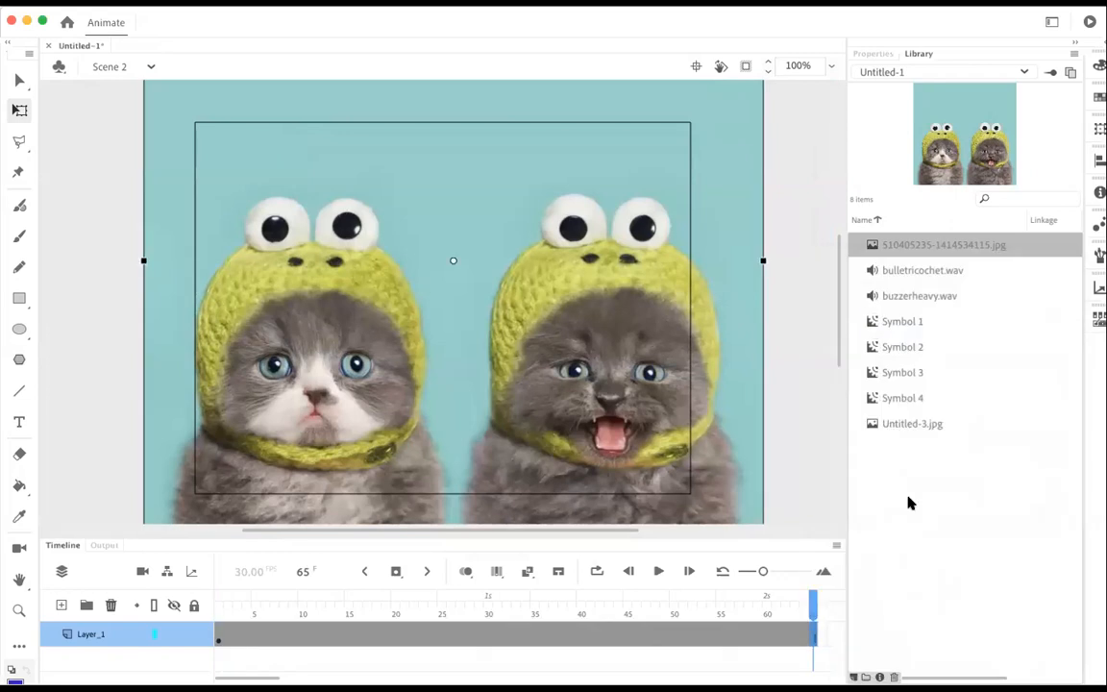
drag(814, 603, 135, 534)
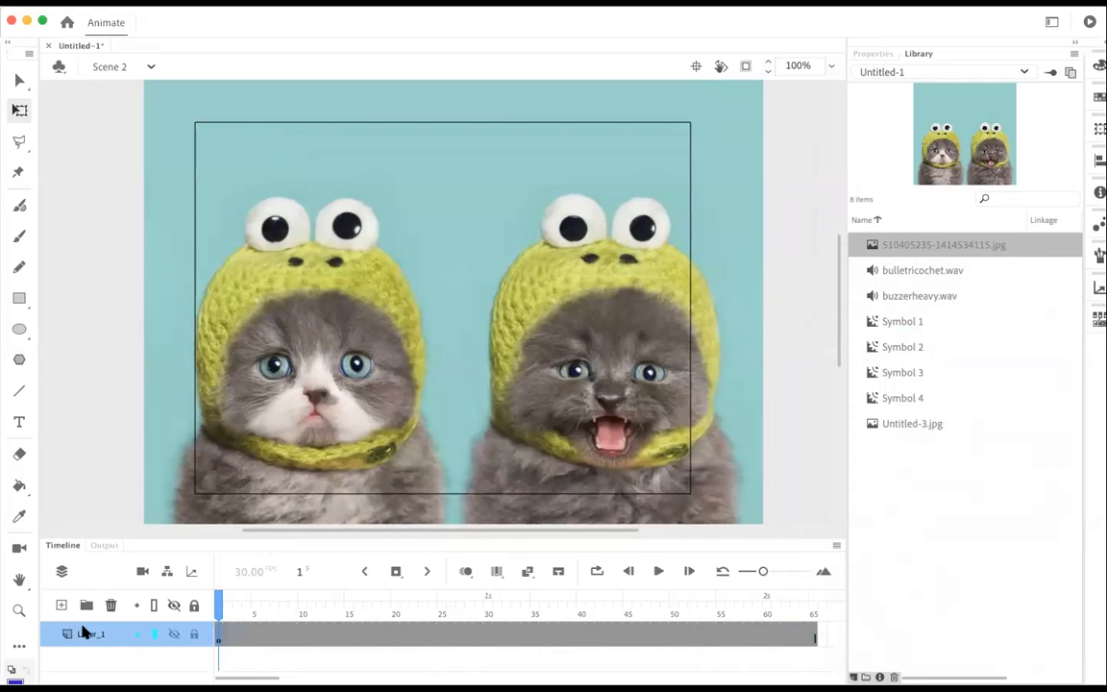
Step: Rename the kitten image's layer kitten
double_click(83, 632)
text(kitte)
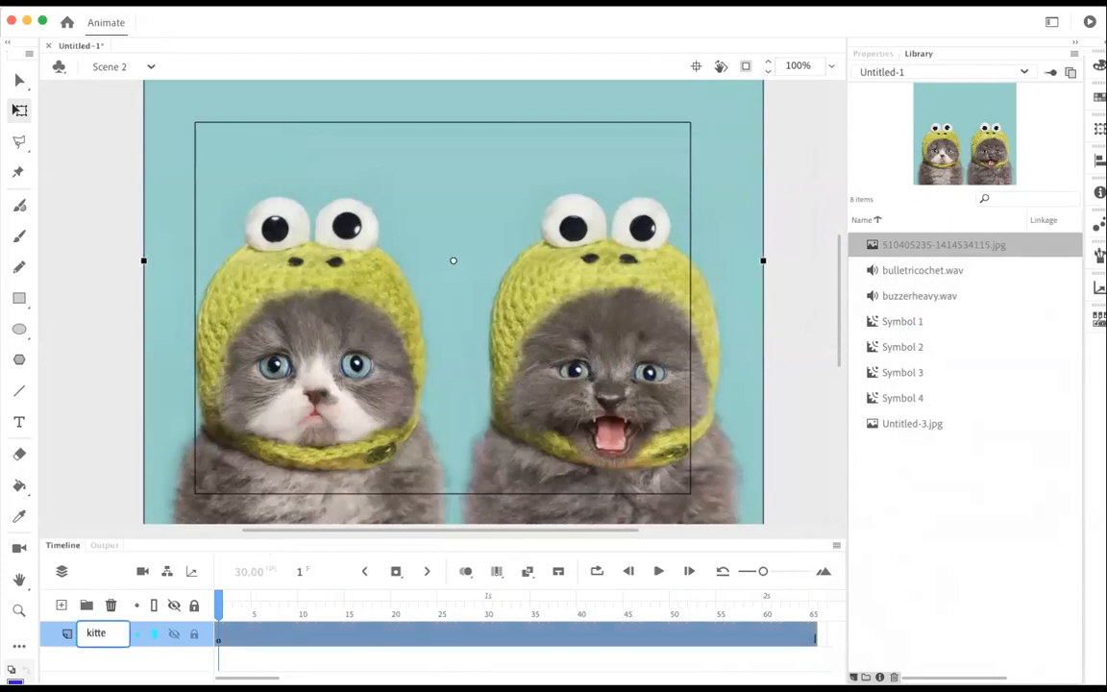
text(n)
click(108, 661)
Step: Draw a small blue circle on a new layer above kitten, near the stage's upper-left corner, and create a motion tween for it
click(59, 604)
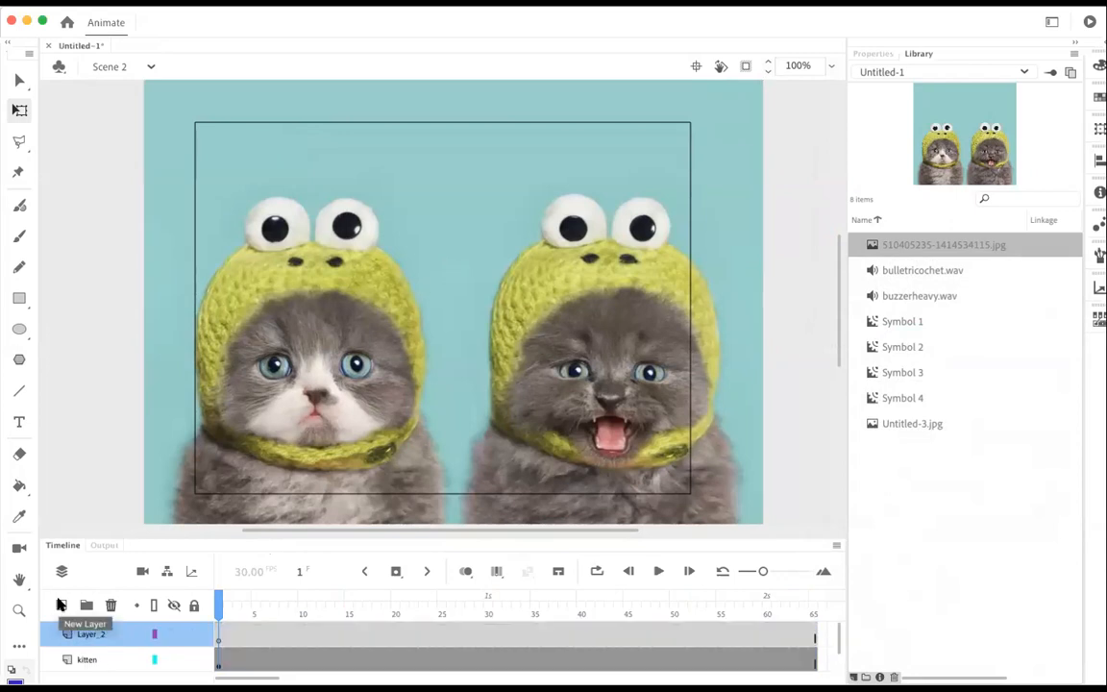
click(19, 332)
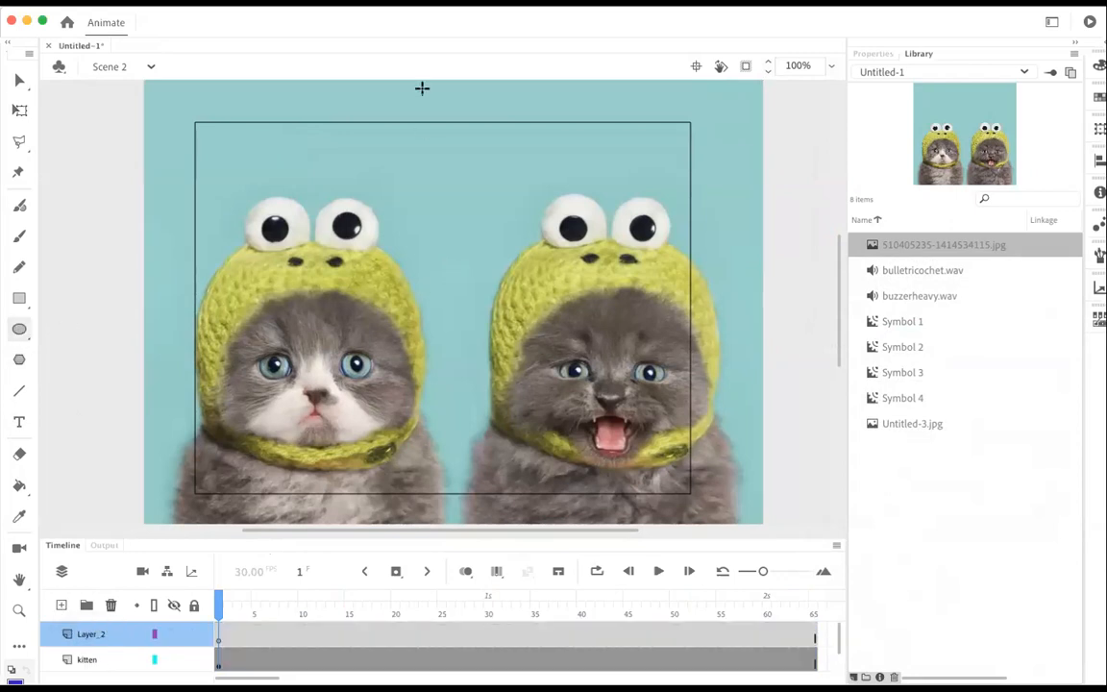
drag(236, 146, 308, 221)
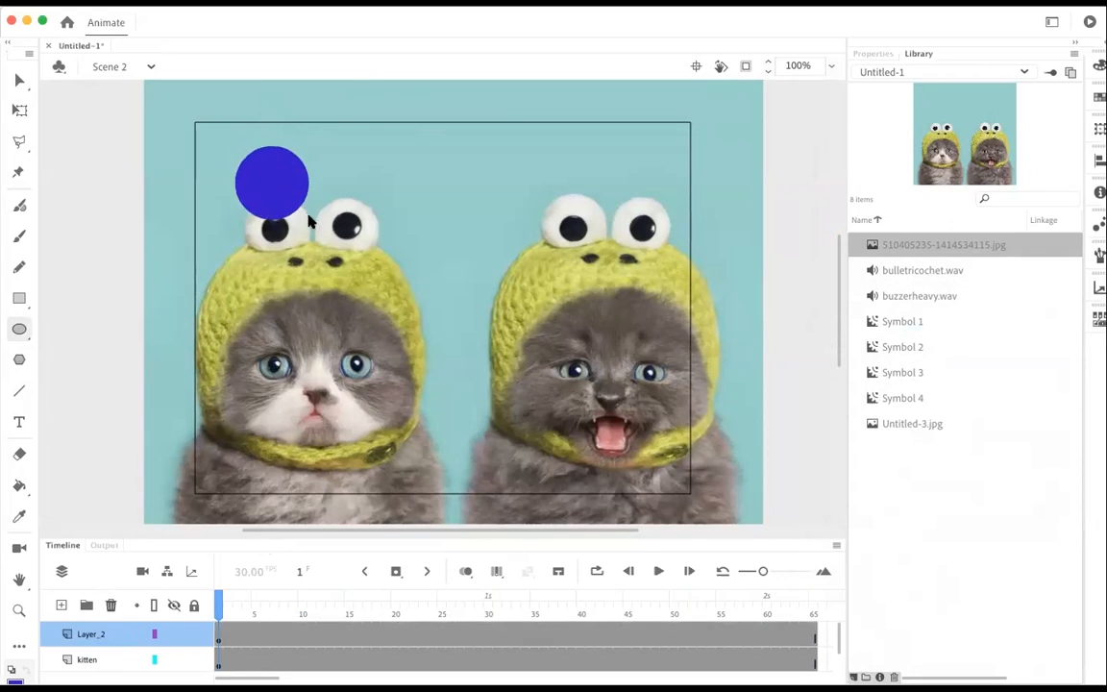
right_click(403, 632)
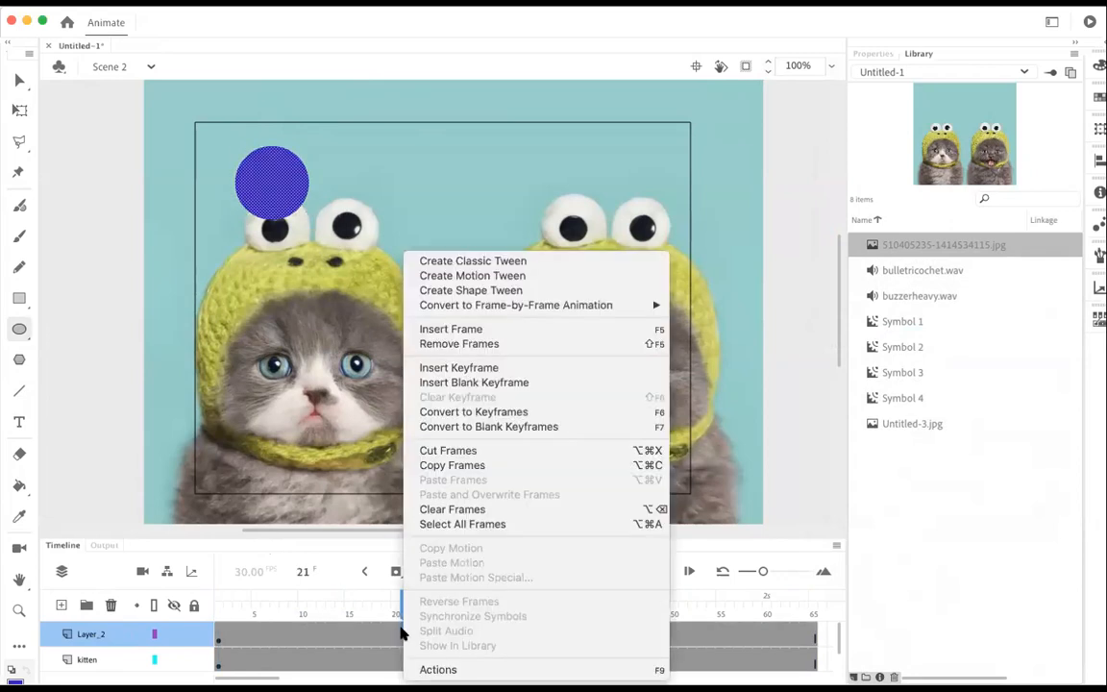
click(485, 276)
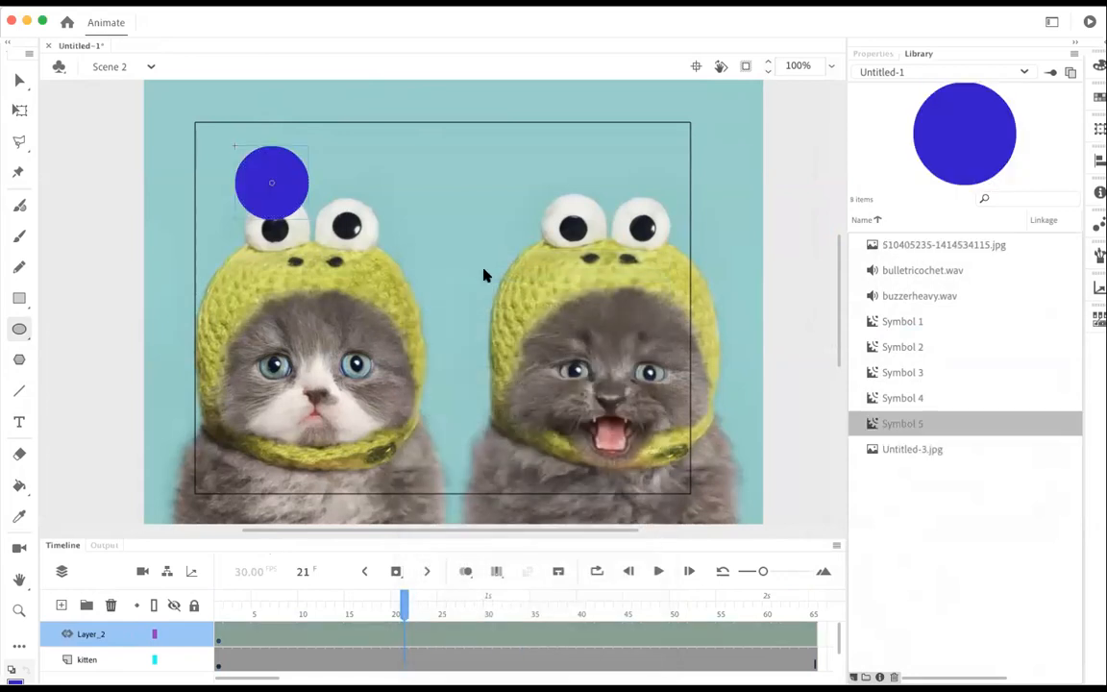
Step: At frame 65, move the blue circle to the stage's lower-right area, bend its motion path toward the first kitten, and scrub back to frame 41
drag(404, 607, 198, 596)
click(22, 81)
drag(220, 606, 815, 586)
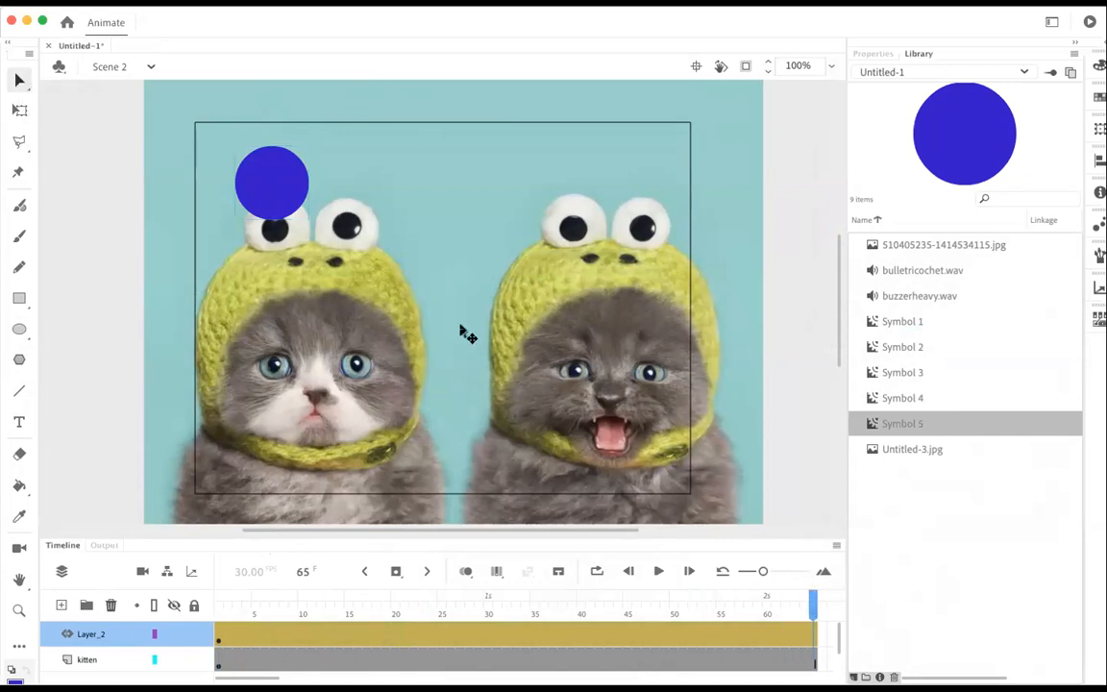
drag(294, 185, 684, 423)
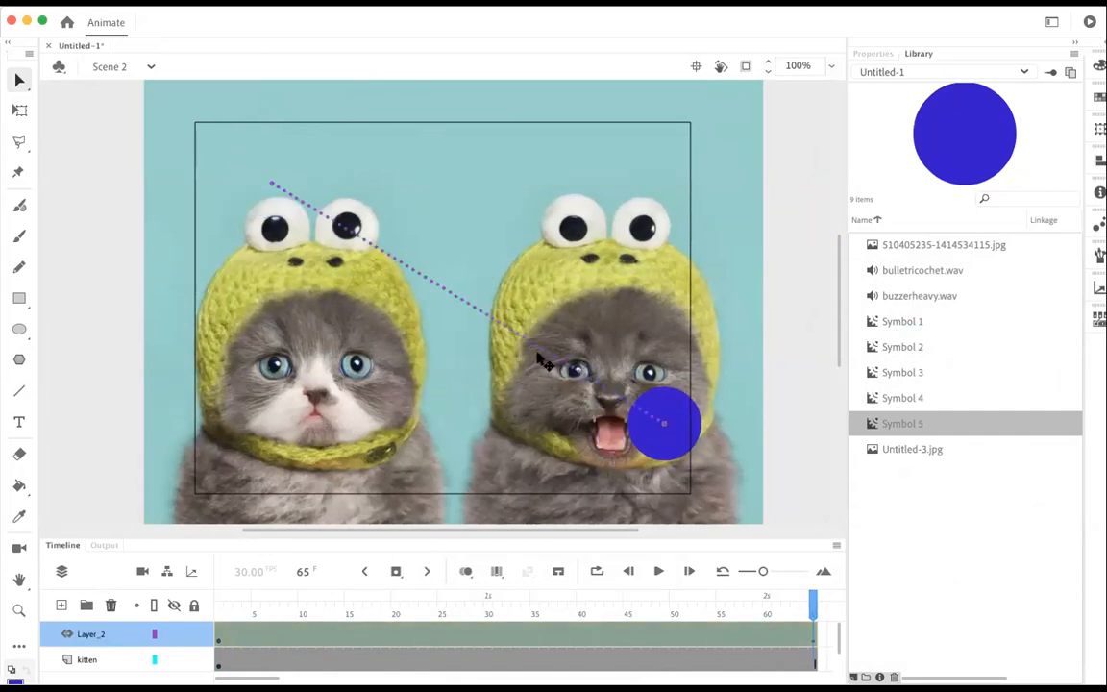
drag(514, 331, 344, 366)
drag(815, 600, 591, 602)
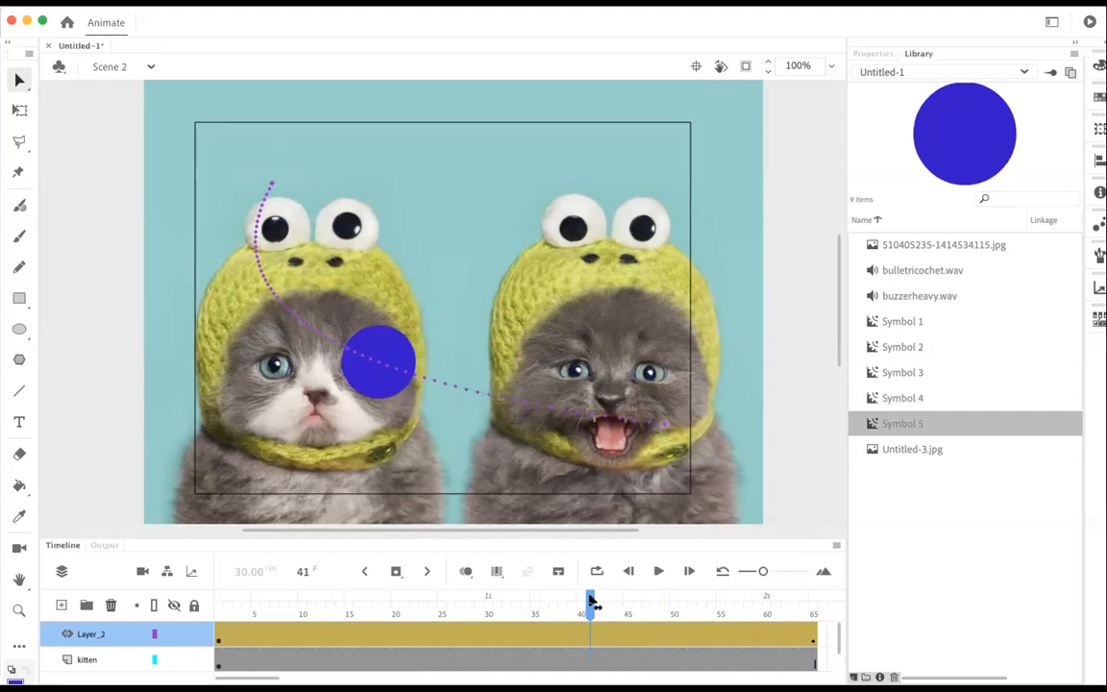
Step: Rename the blue circle's layer blue_dot, accepting the adjusted layer name, and hide the layer
double_click(85, 635)
text(blue dot)
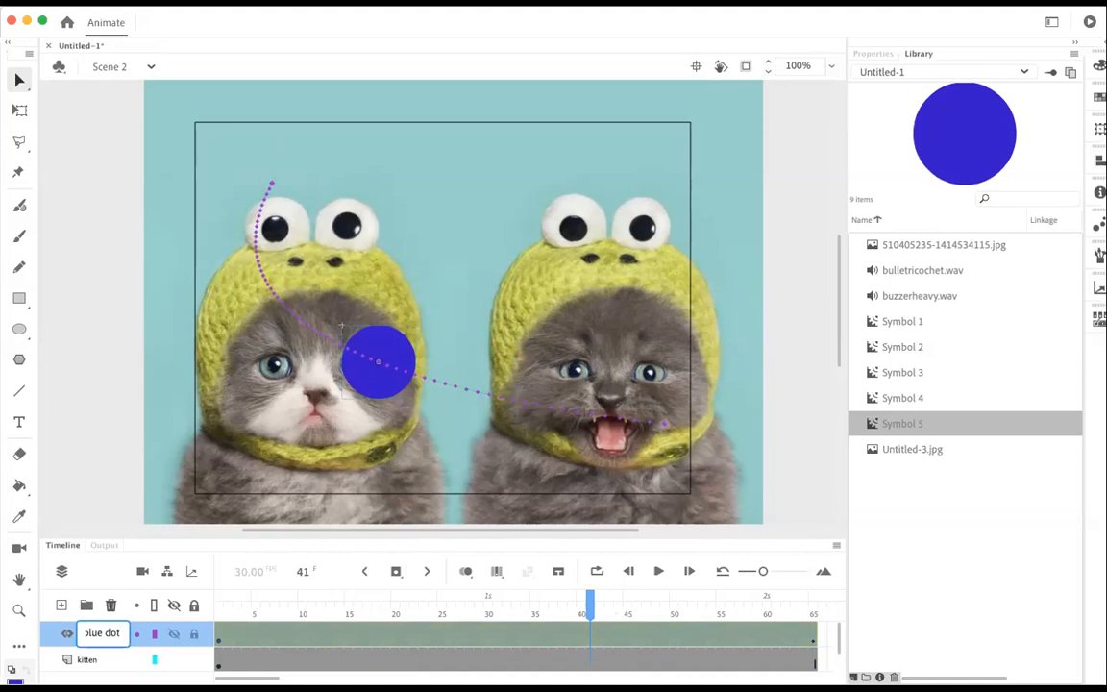
key(Return)
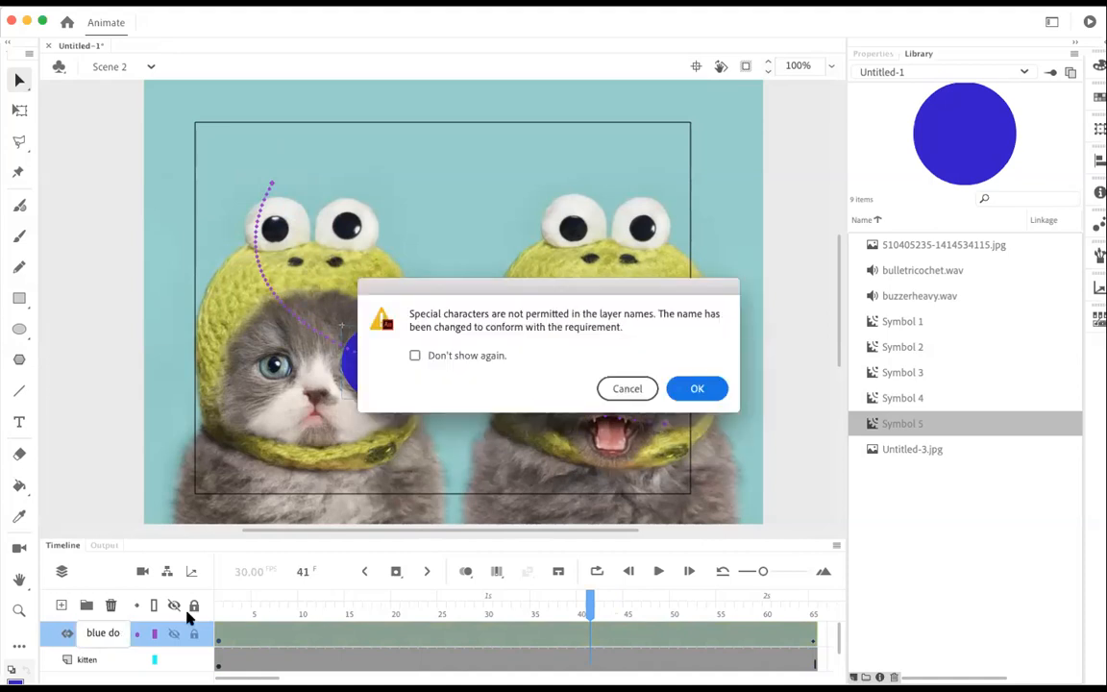
click(700, 389)
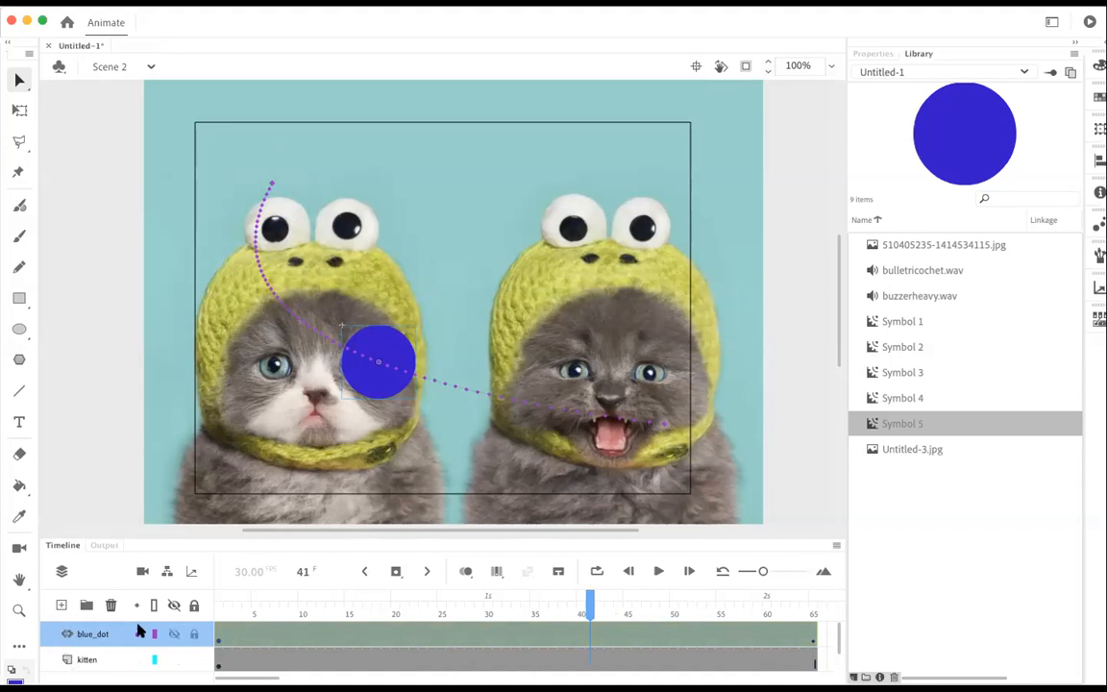
click(174, 633)
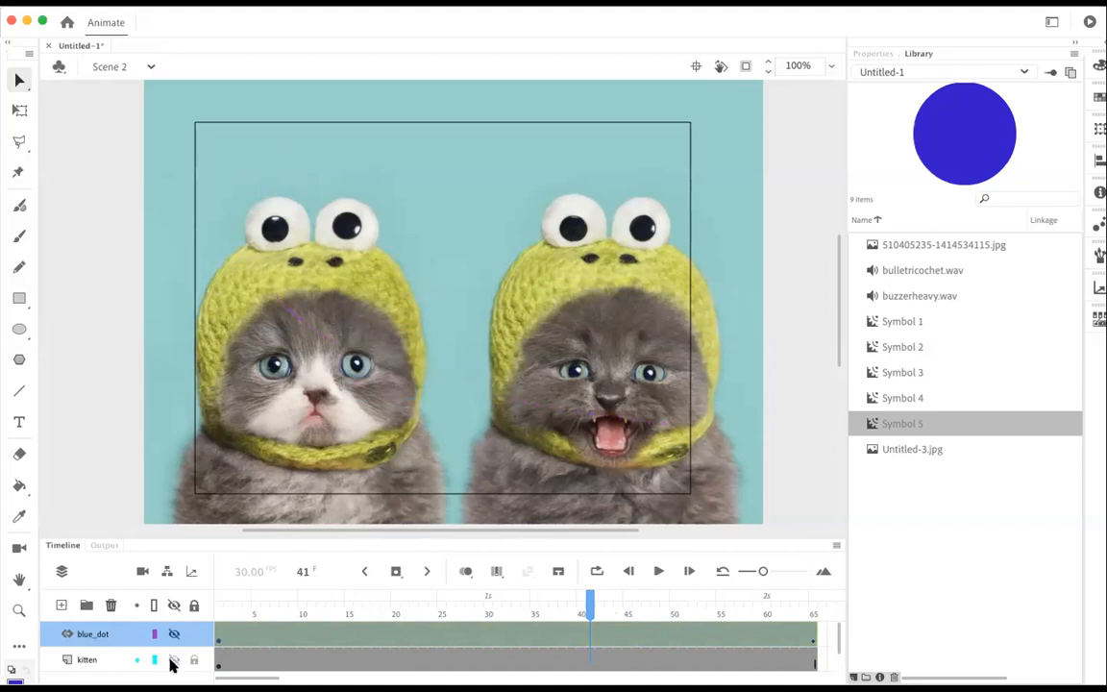
Step: Toggle the kitten layer's visibility off and back on, show the blue_dot layer, and lock both layers
click(172, 661)
click(172, 634)
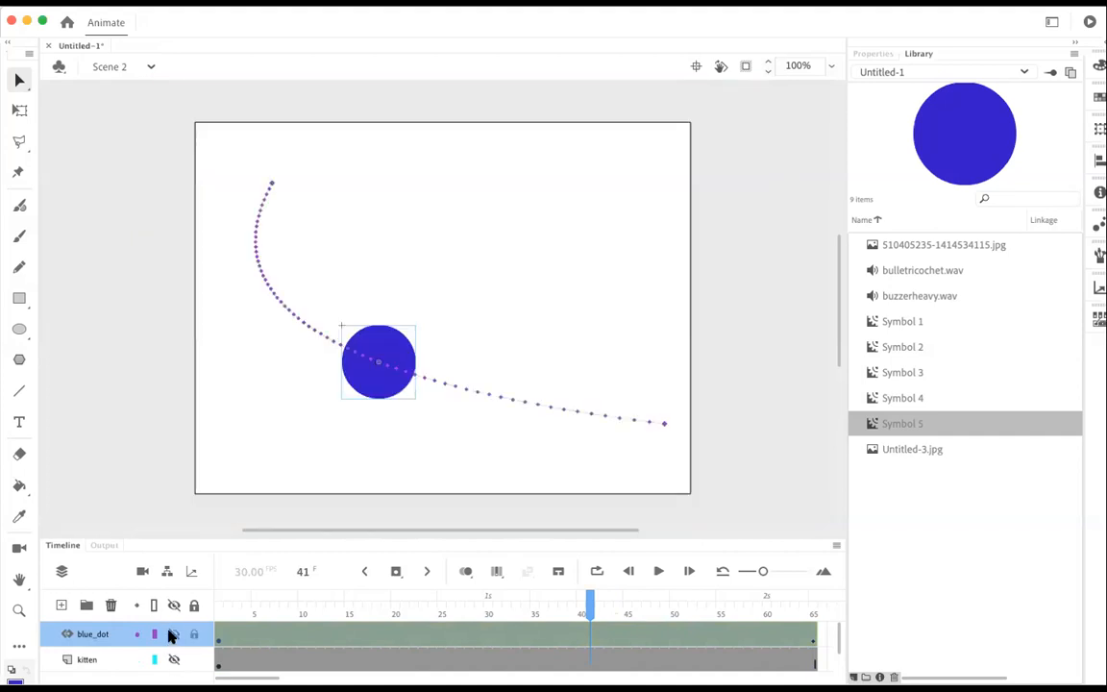
click(173, 661)
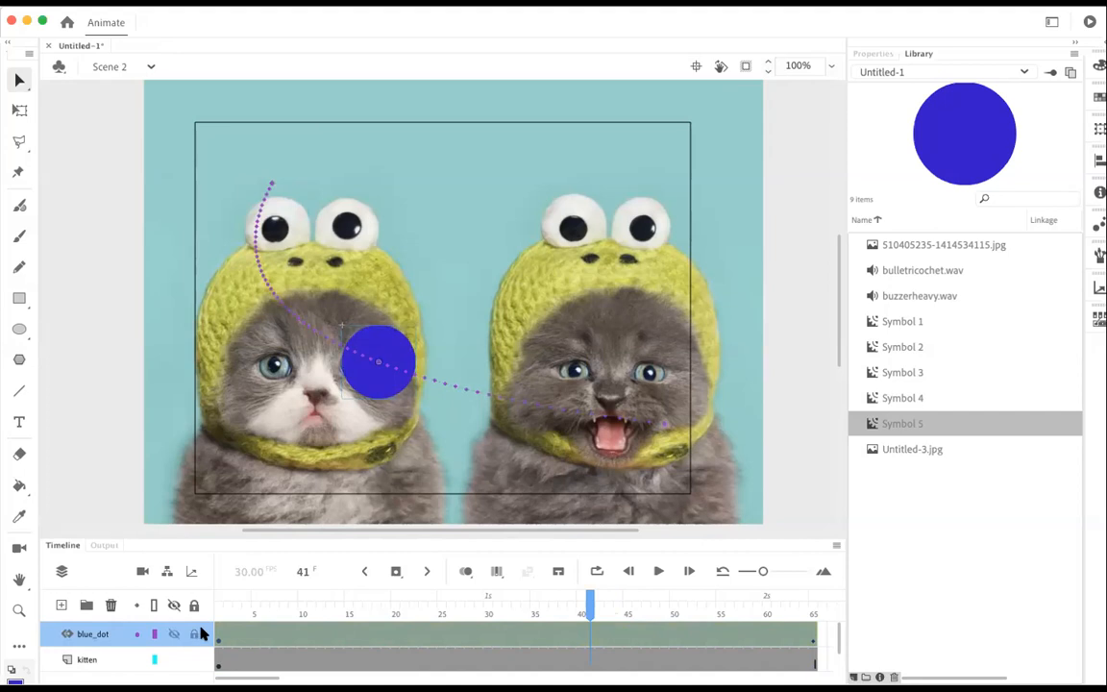
click(193, 634)
click(192, 654)
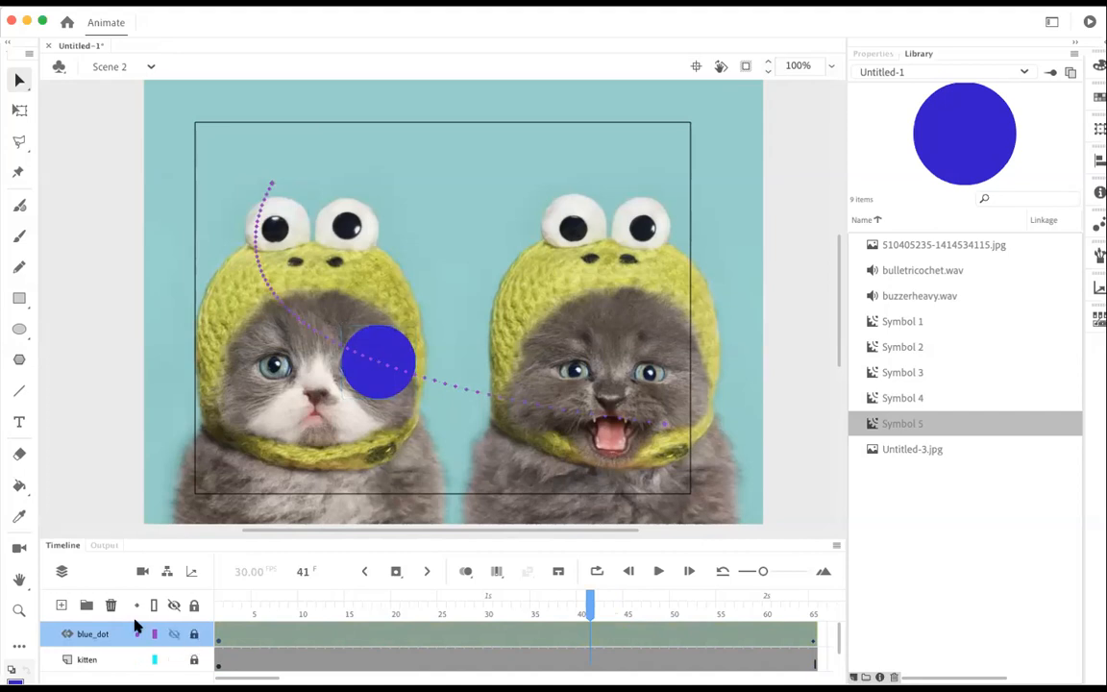
Step: Add a new layer above blue_dot and name it sound
click(60, 606)
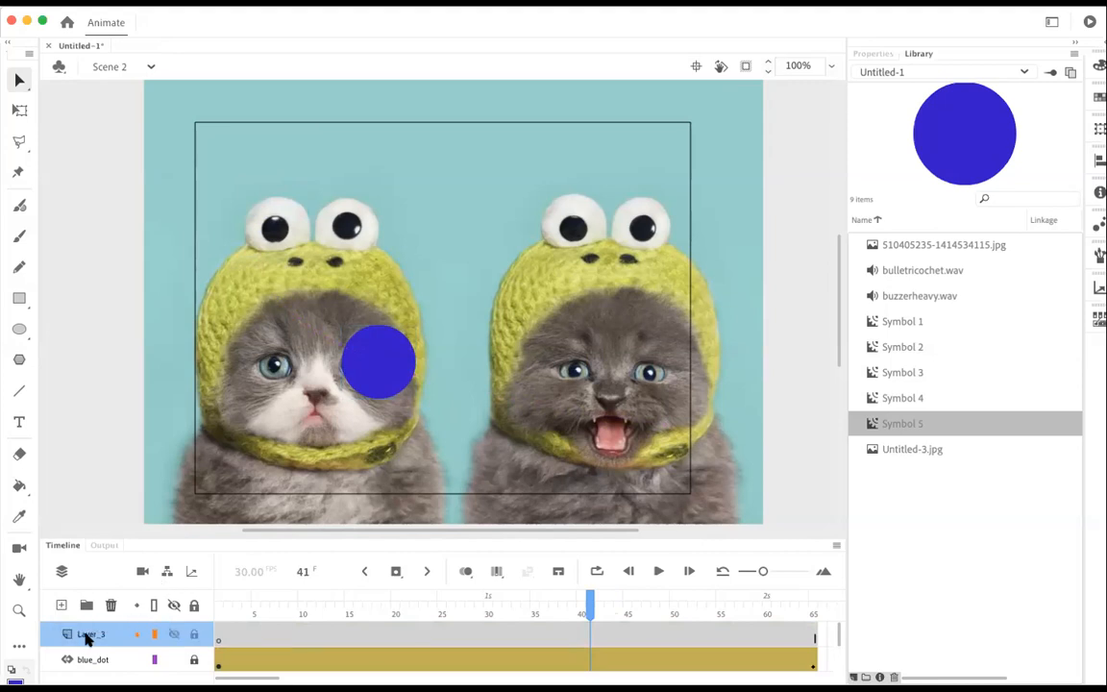
double_click(87, 636)
text(S)
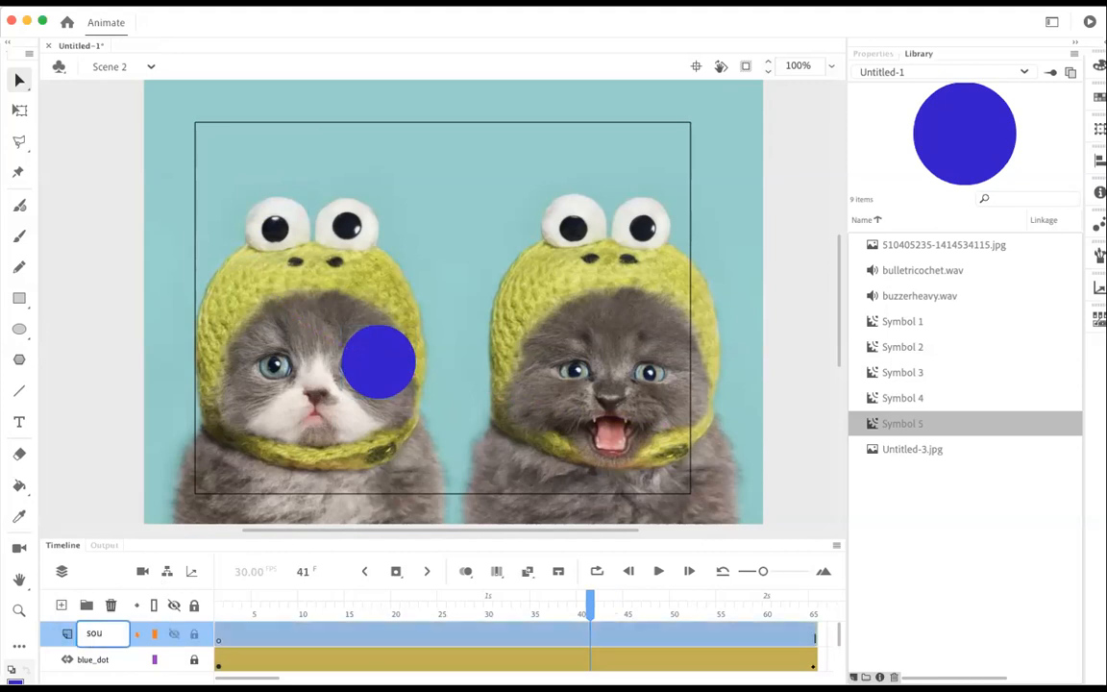
Step: Insert a keyframe at frame 23 of the sound layer and place bulletricochet.wav from the library there
click(435, 634)
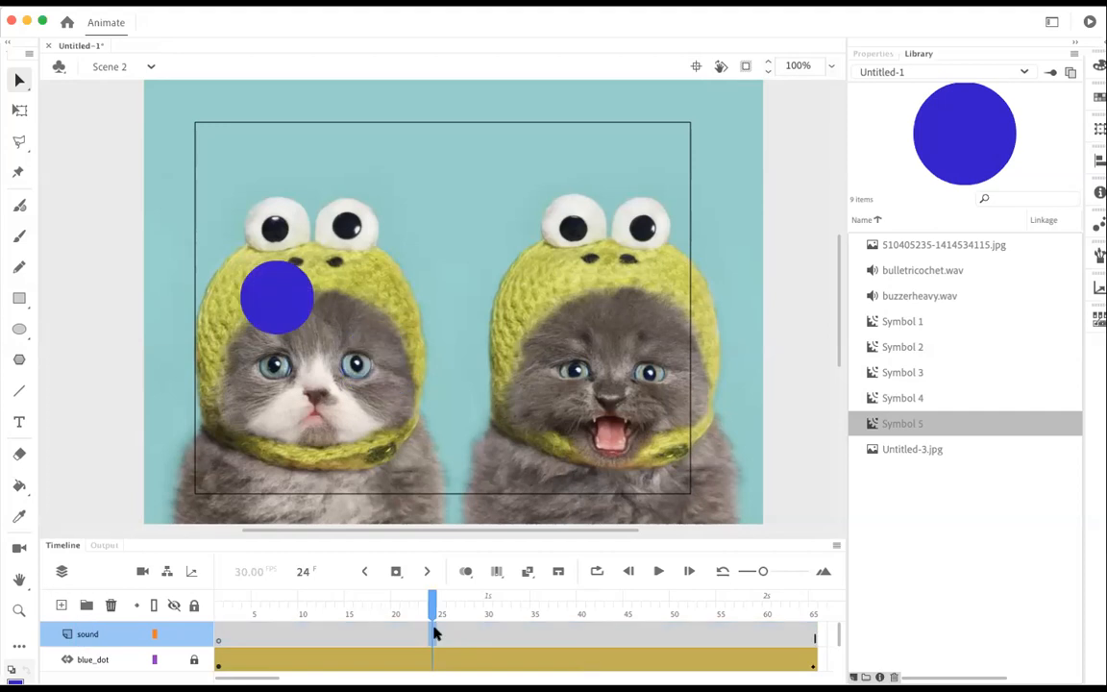
right_click(418, 633)
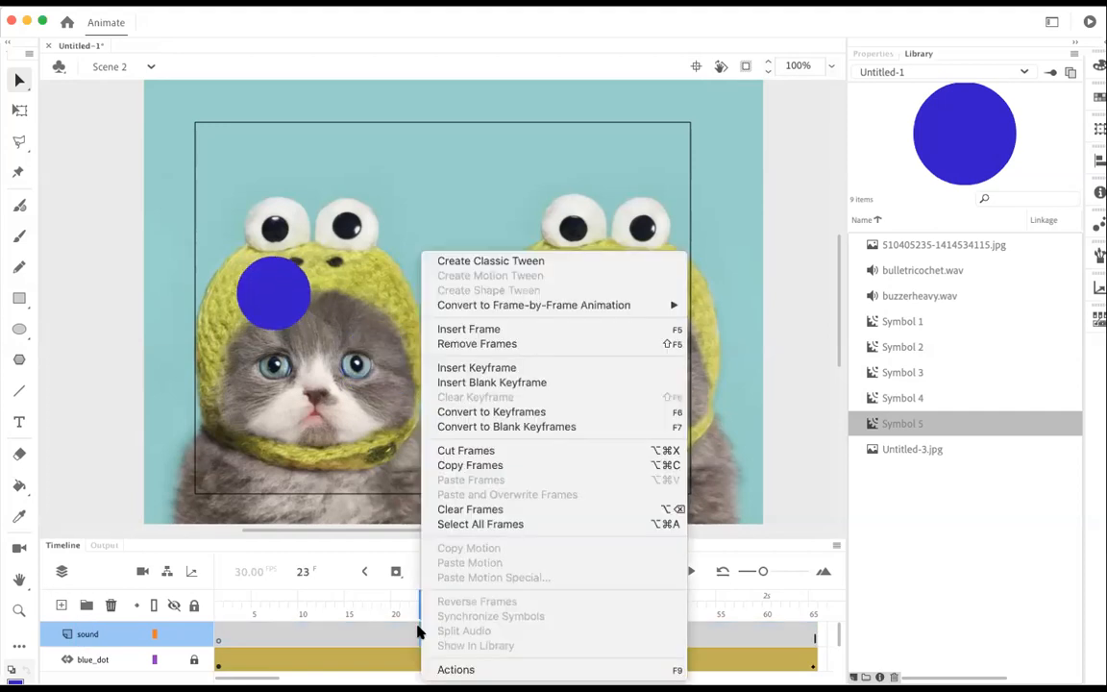
click(502, 367)
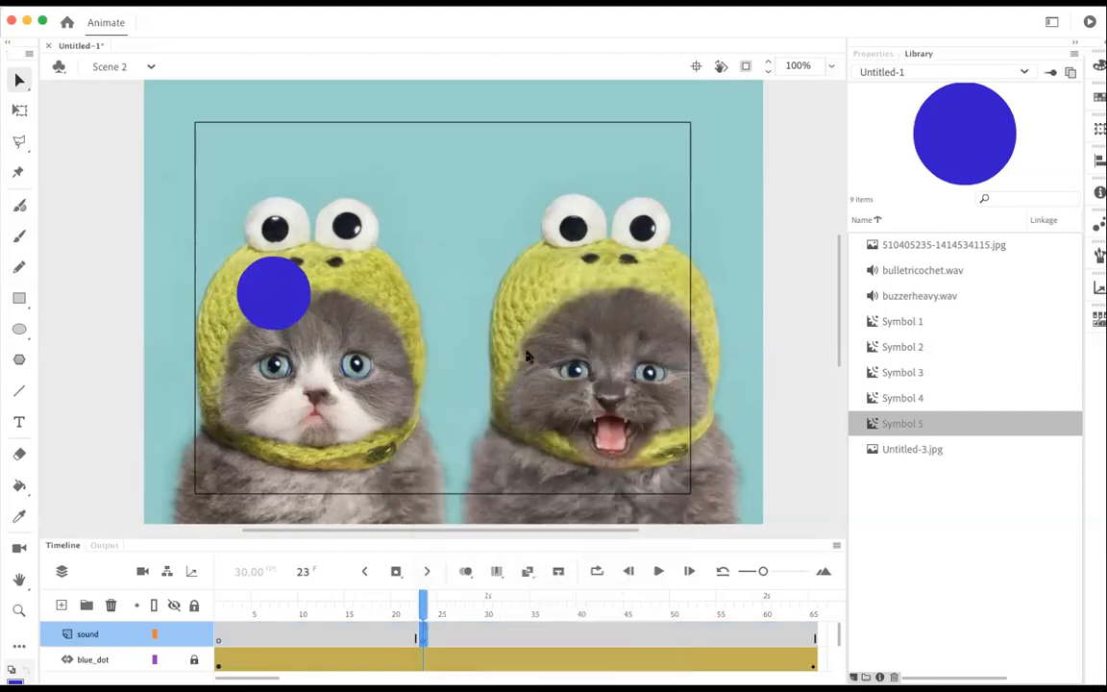
click(902, 272)
drag(901, 272, 462, 358)
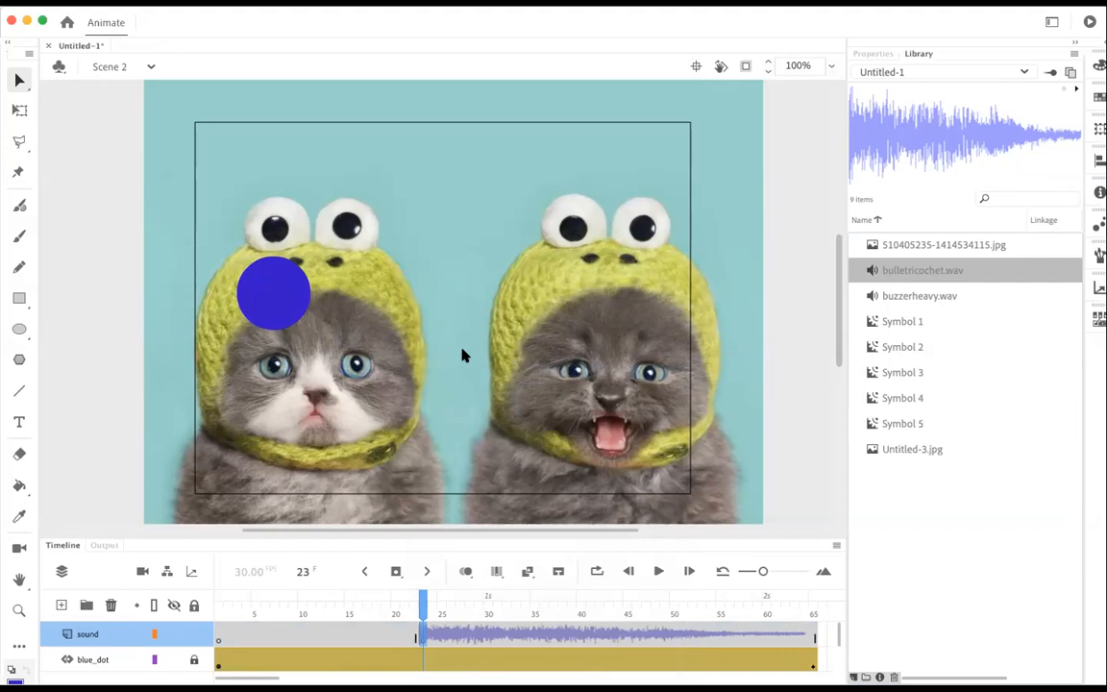
Step: Test the movie to check both scenes with their sounds, and close the preview window
key(super+Return)
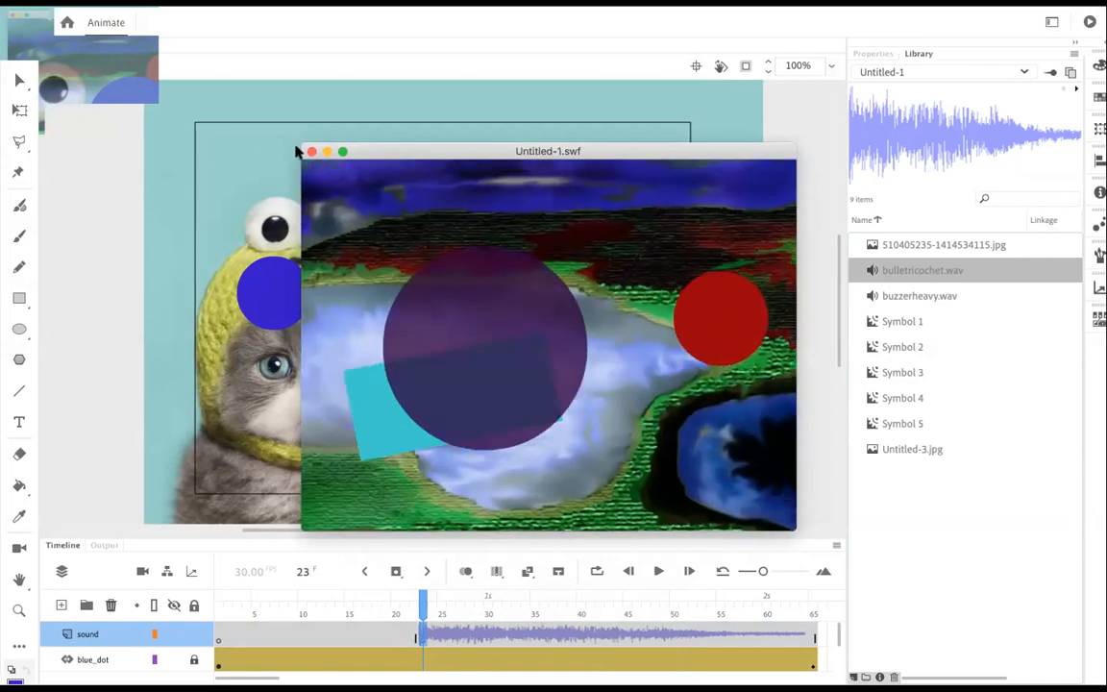
click(311, 152)
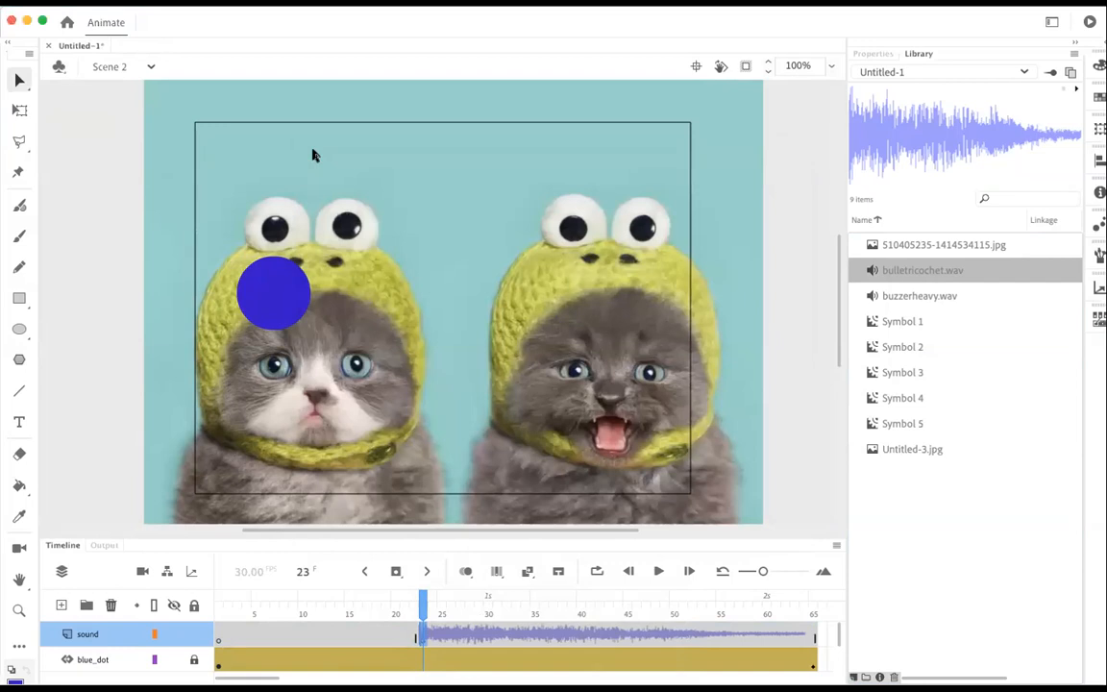
click(105, 10)
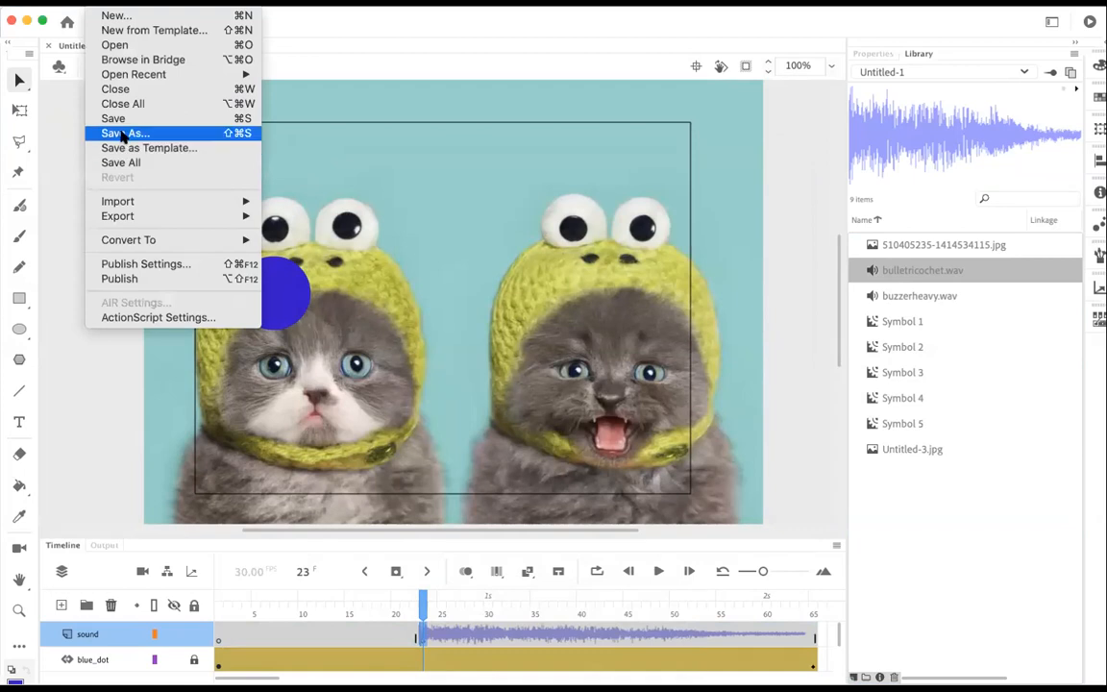
click(97, 403)
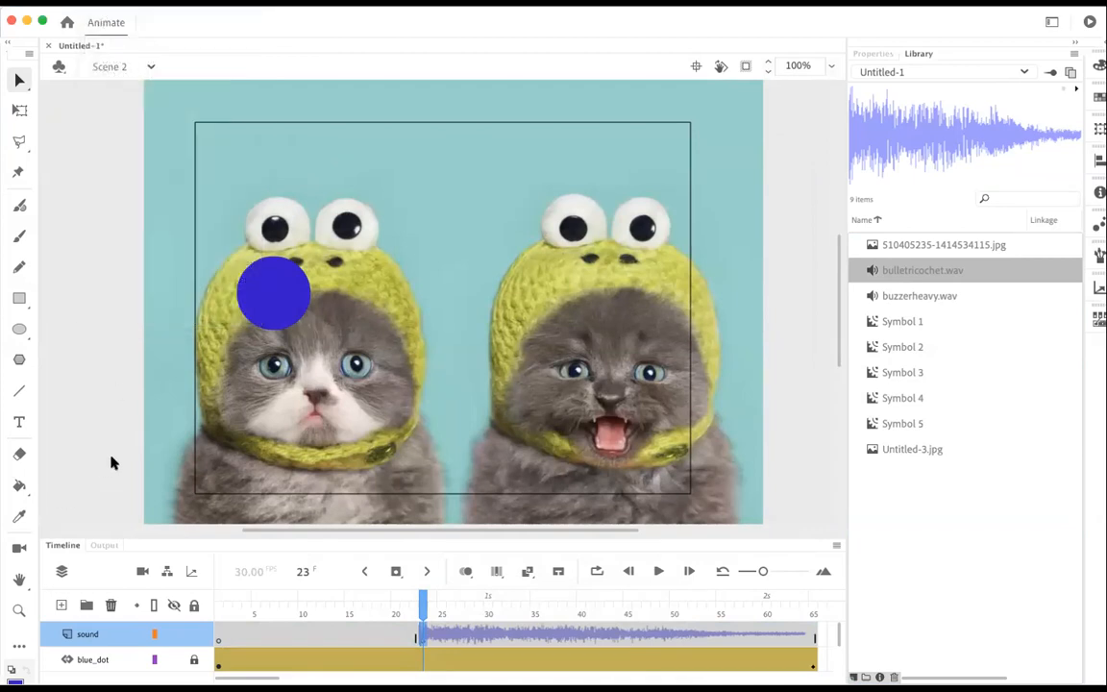